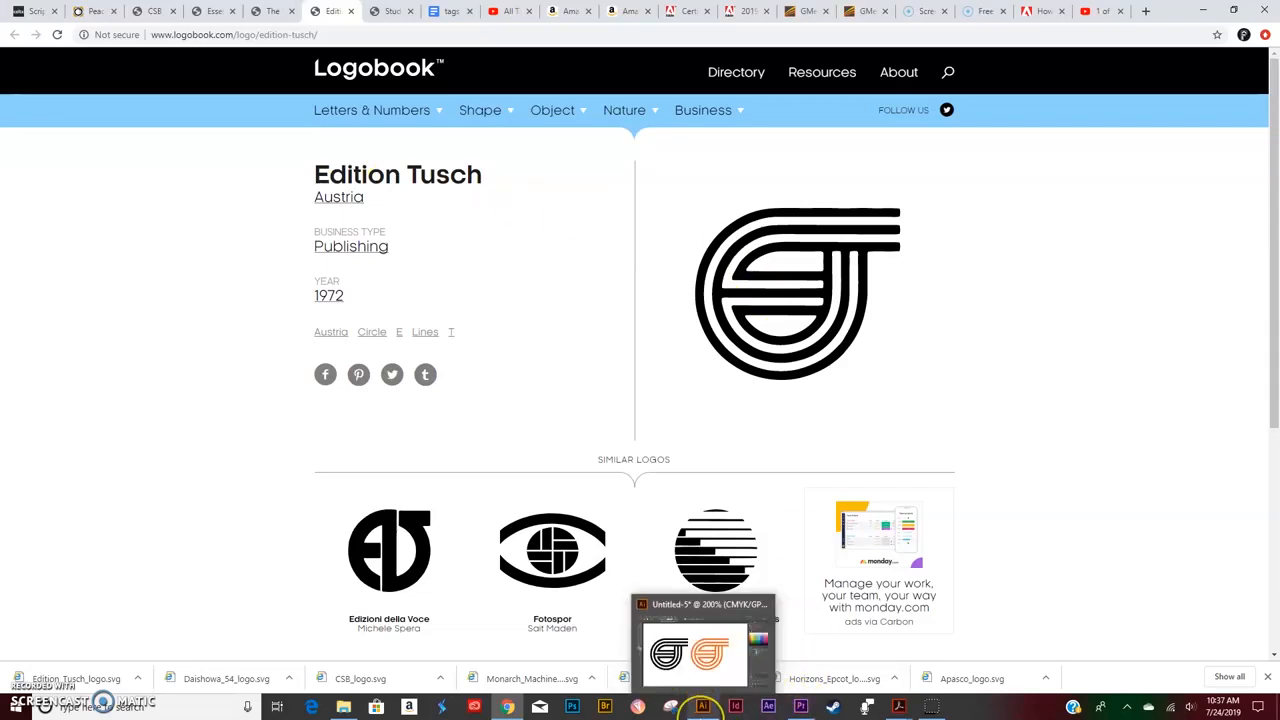
Step: Switch to Illustrator and create a new landscape Letter document measuring 792 x 612 pt
click(703, 706)
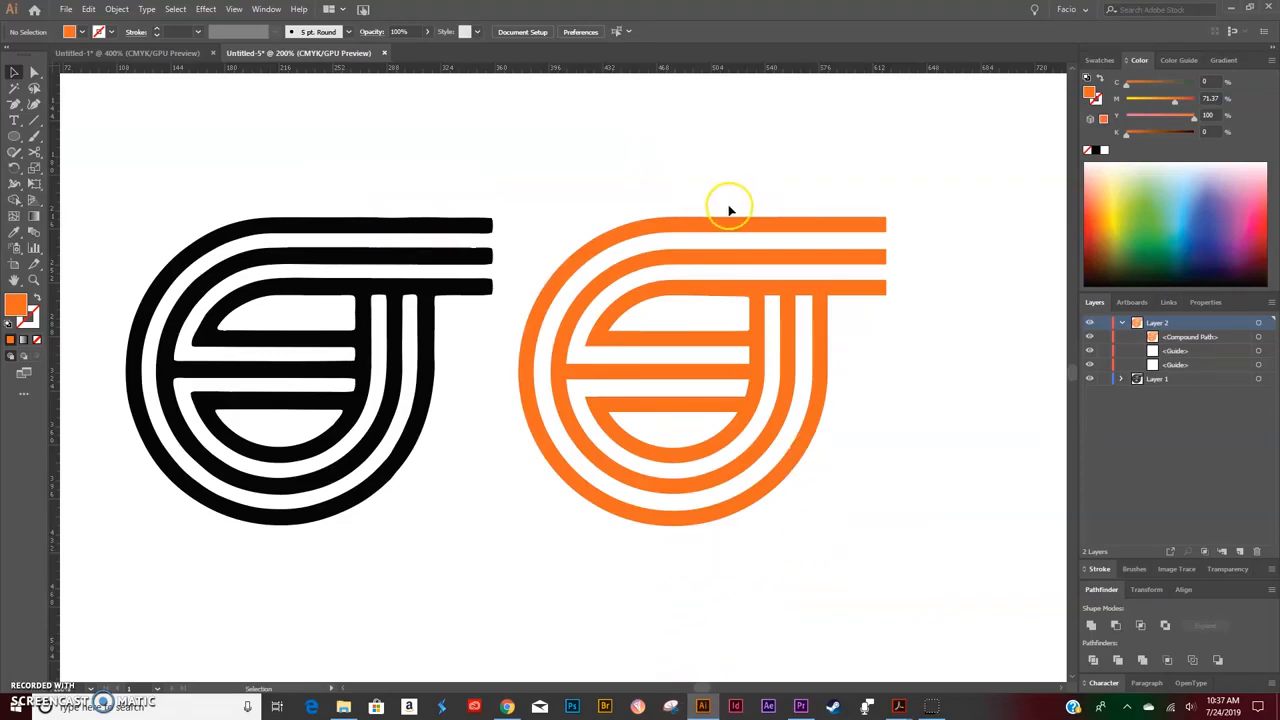
click(714, 463)
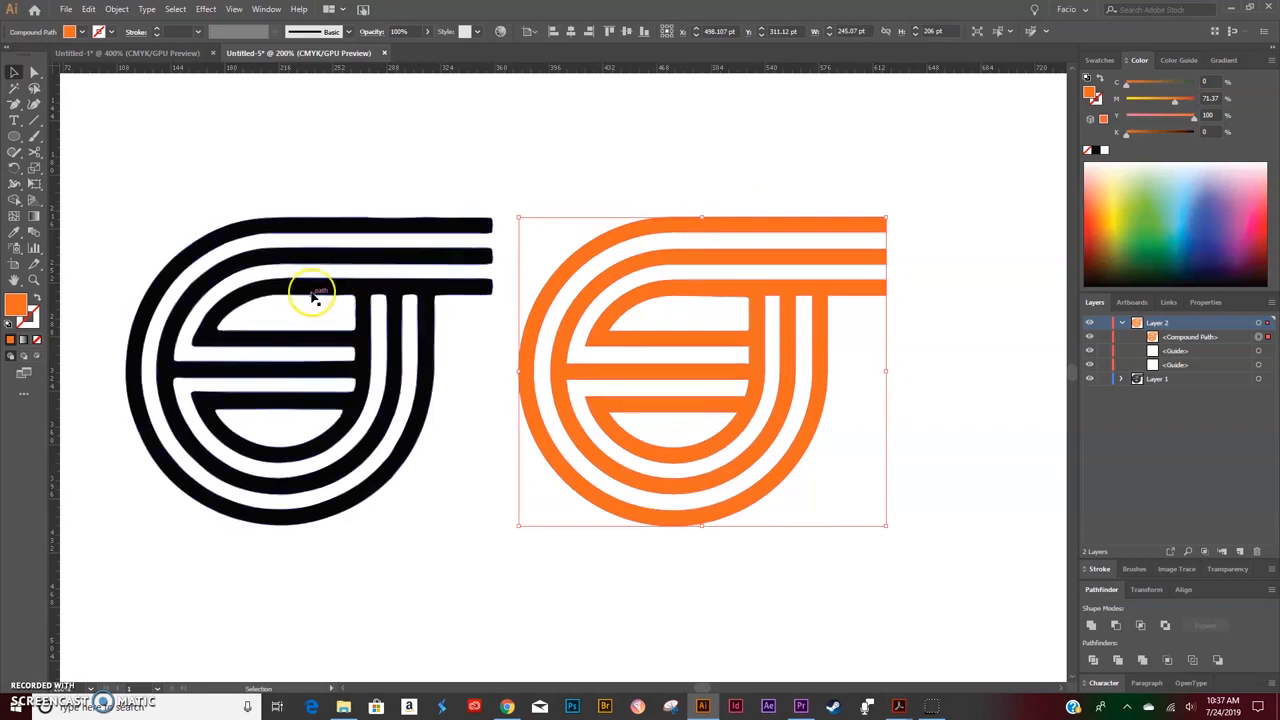
click(510, 648)
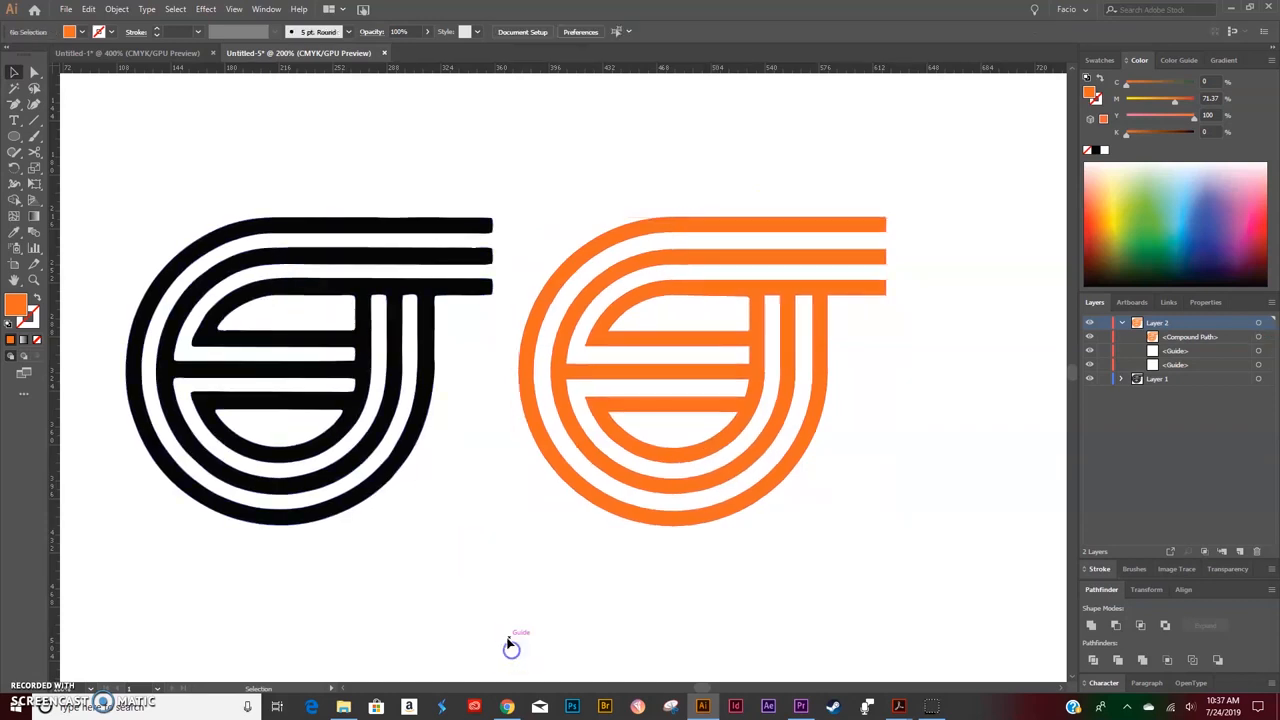
click(65, 9)
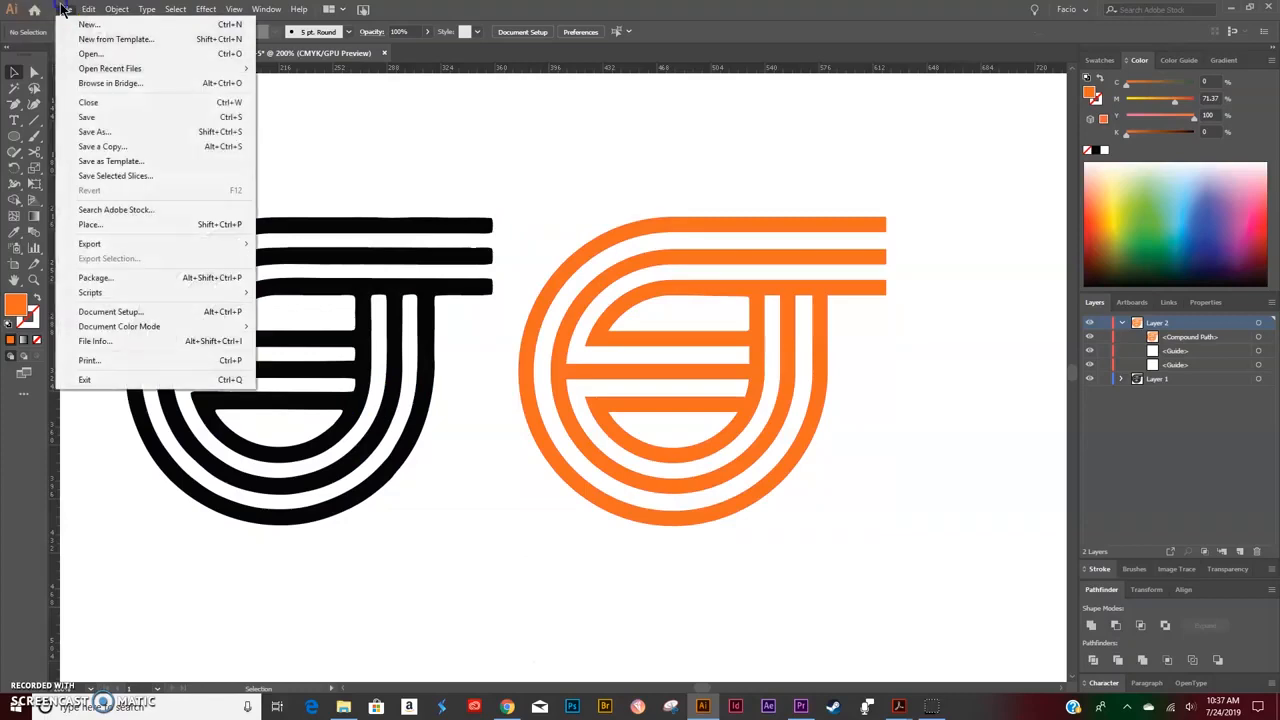
click(86, 33)
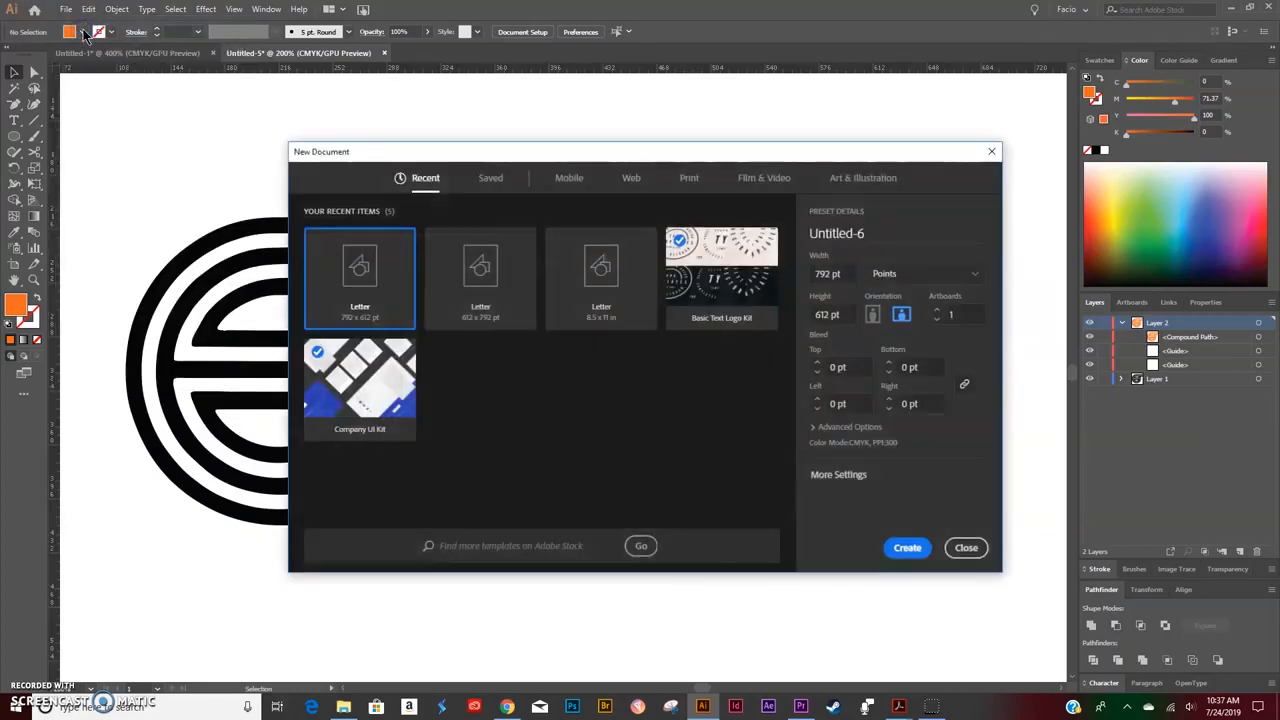
click(907, 547)
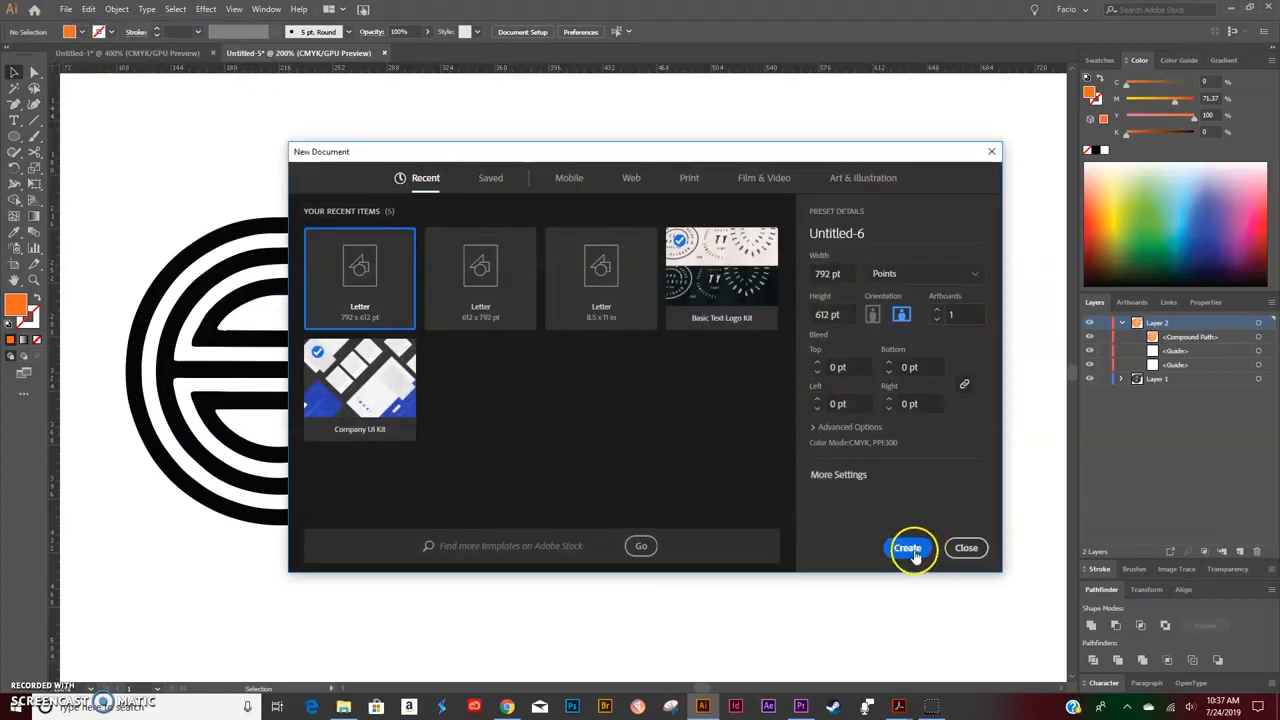
click(598, 389)
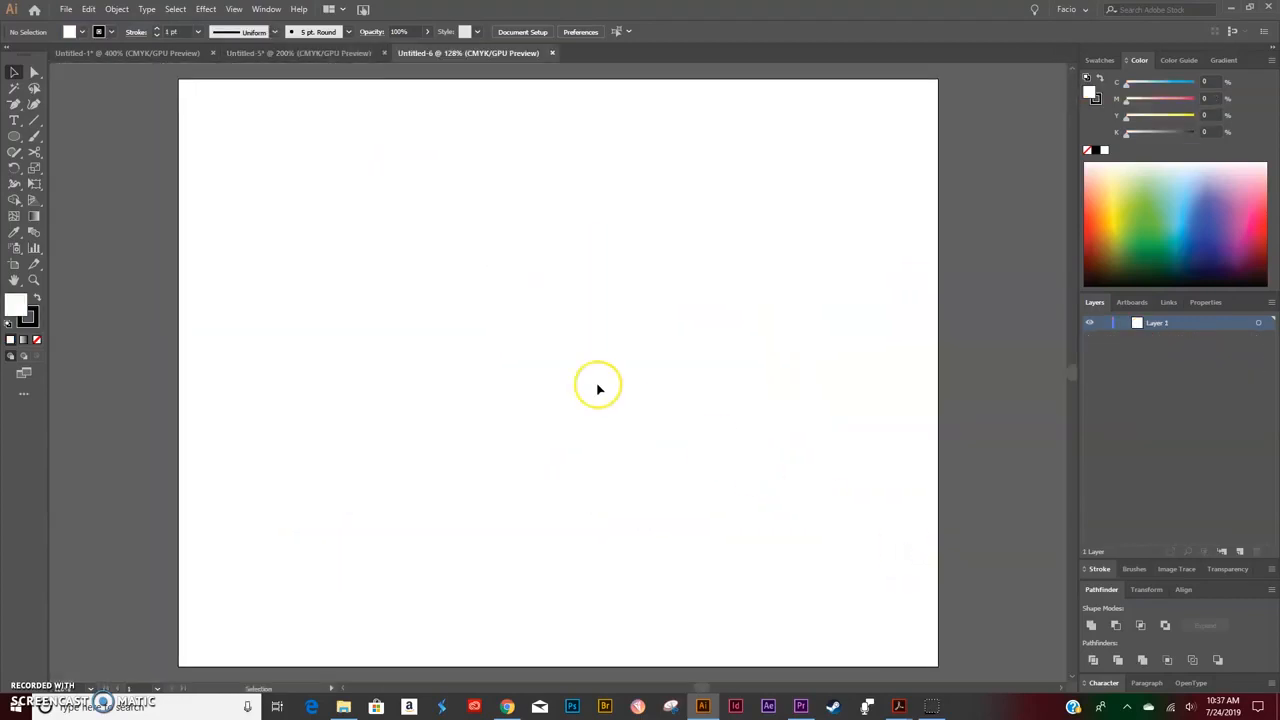
Step: Place the Edition_Tusch_logo SVG file on the artboard and position it slightly left of the centre
click(65, 11)
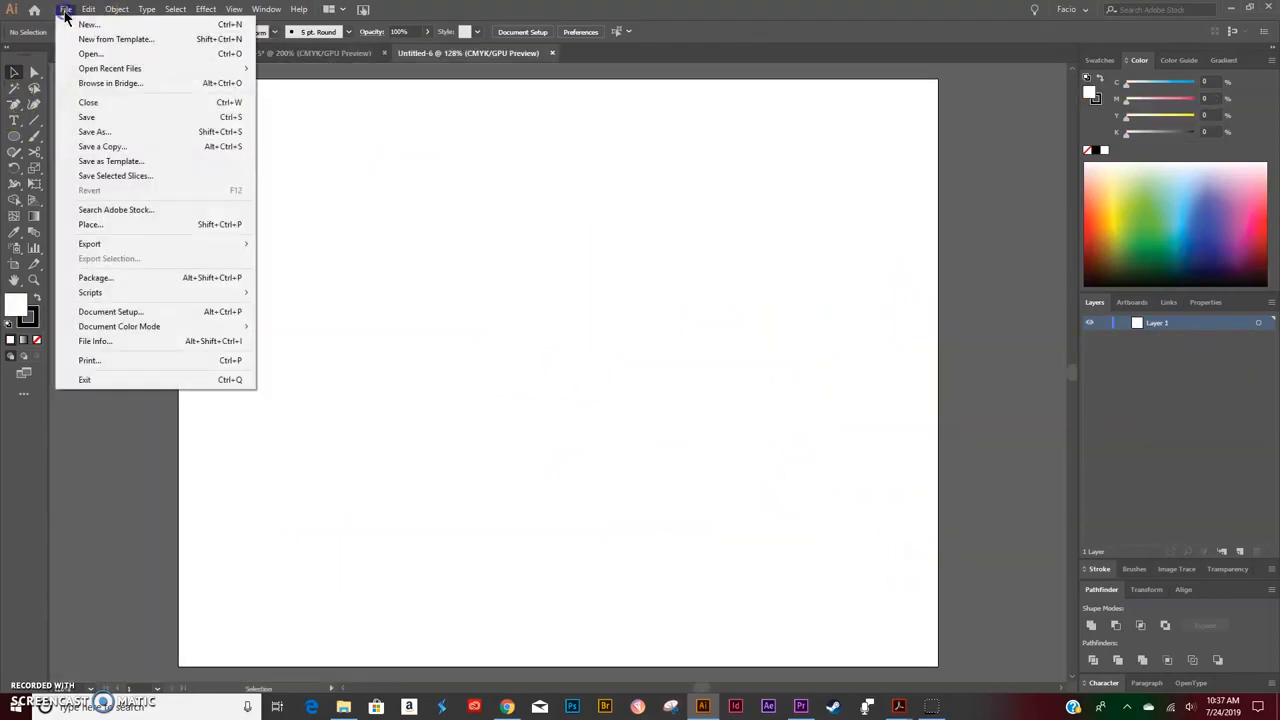
click(106, 226)
click(340, 137)
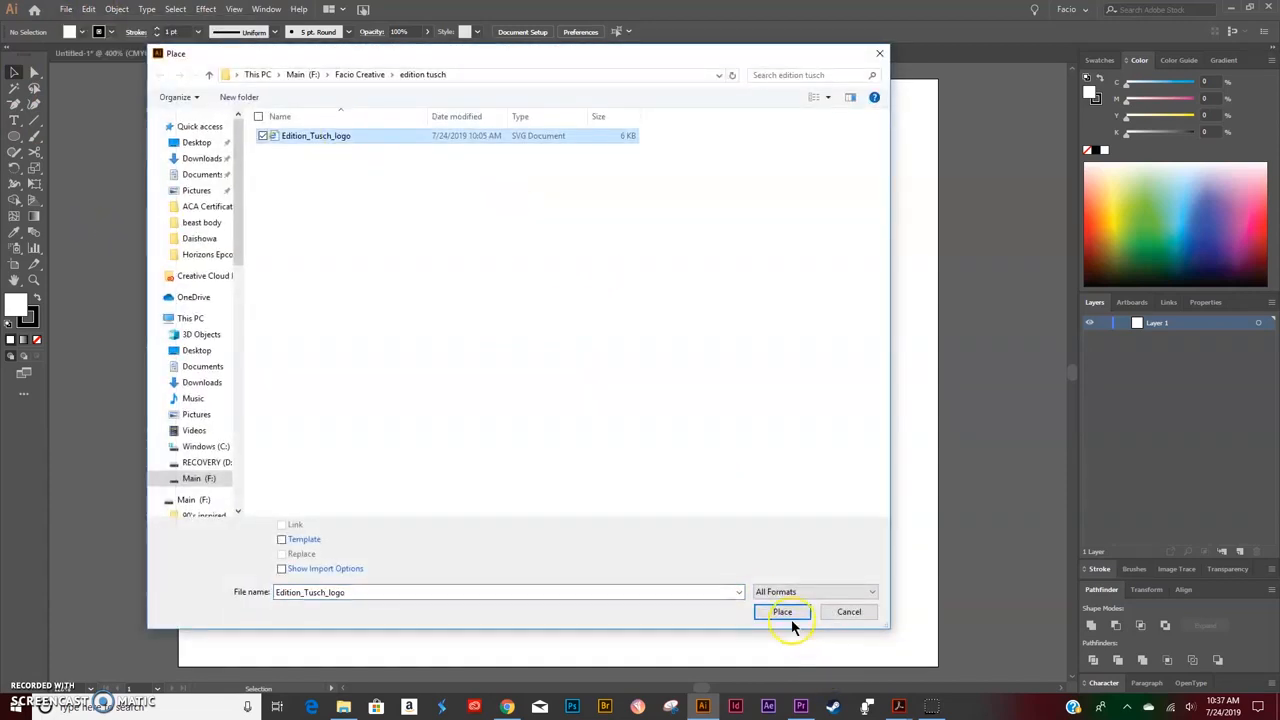
click(780, 609)
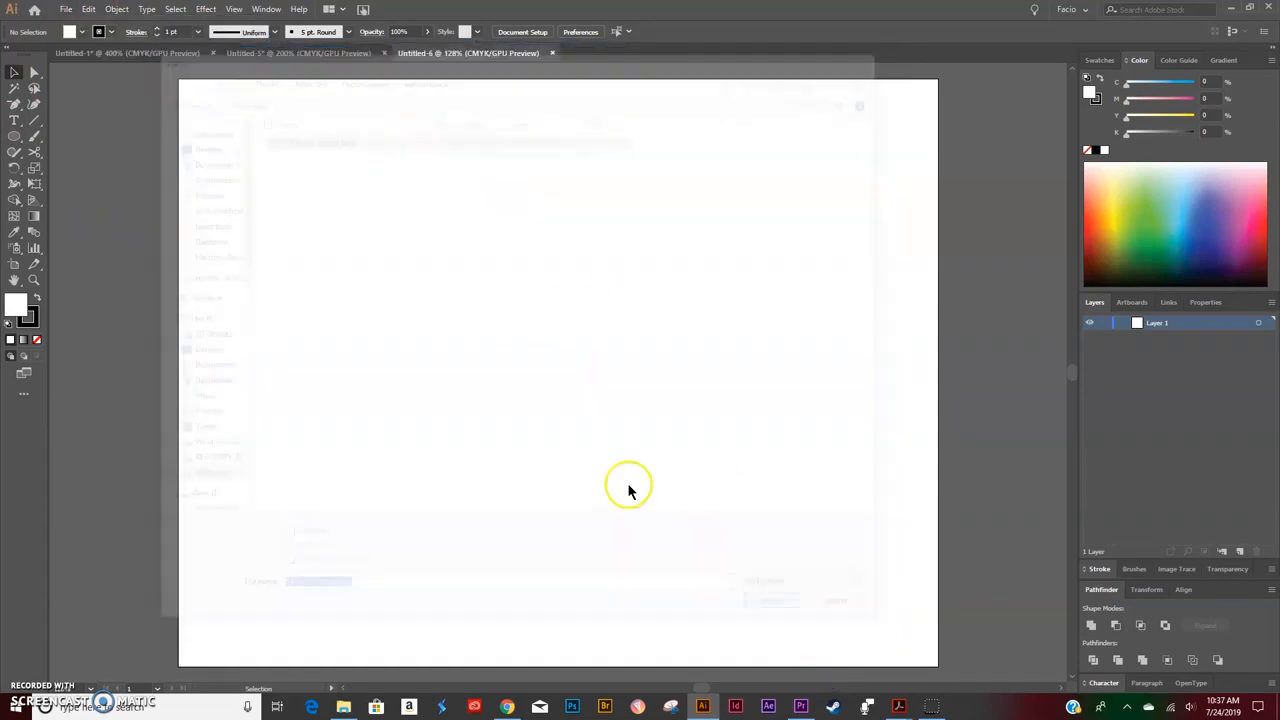
click(451, 396)
drag(493, 393, 450, 335)
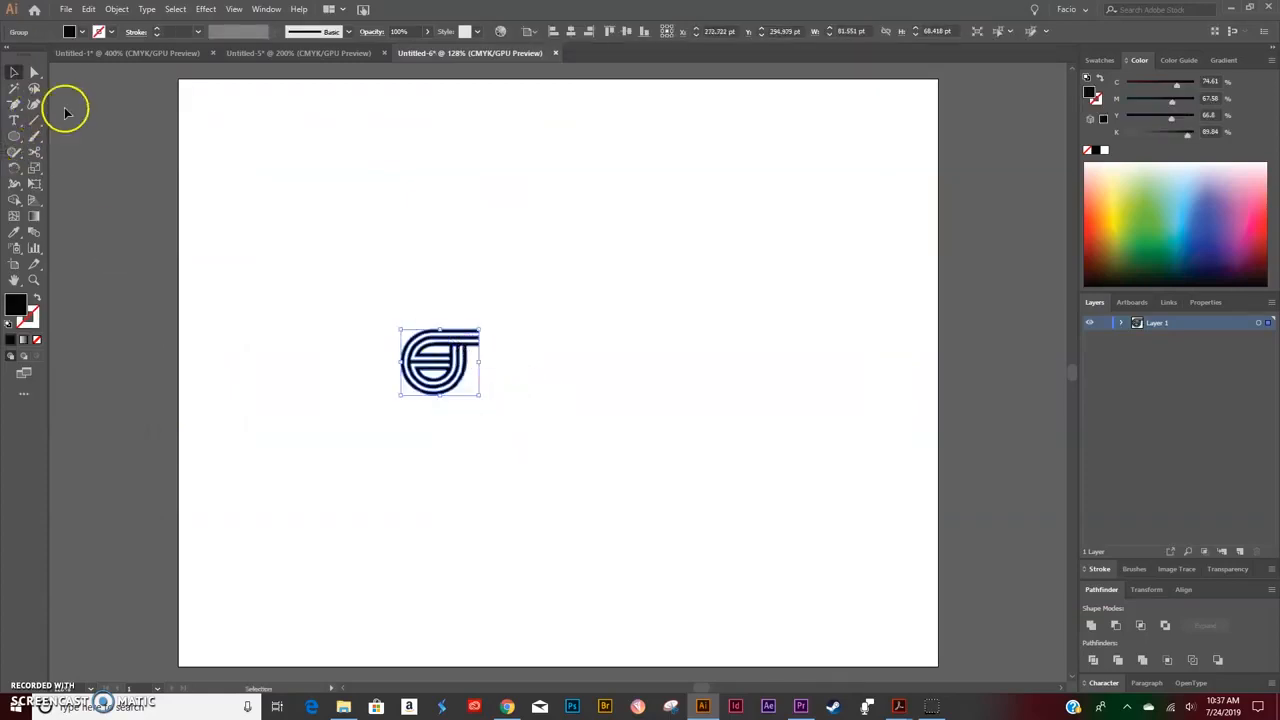
Step: Scale the placed logo uniformly to 300%
key(s)
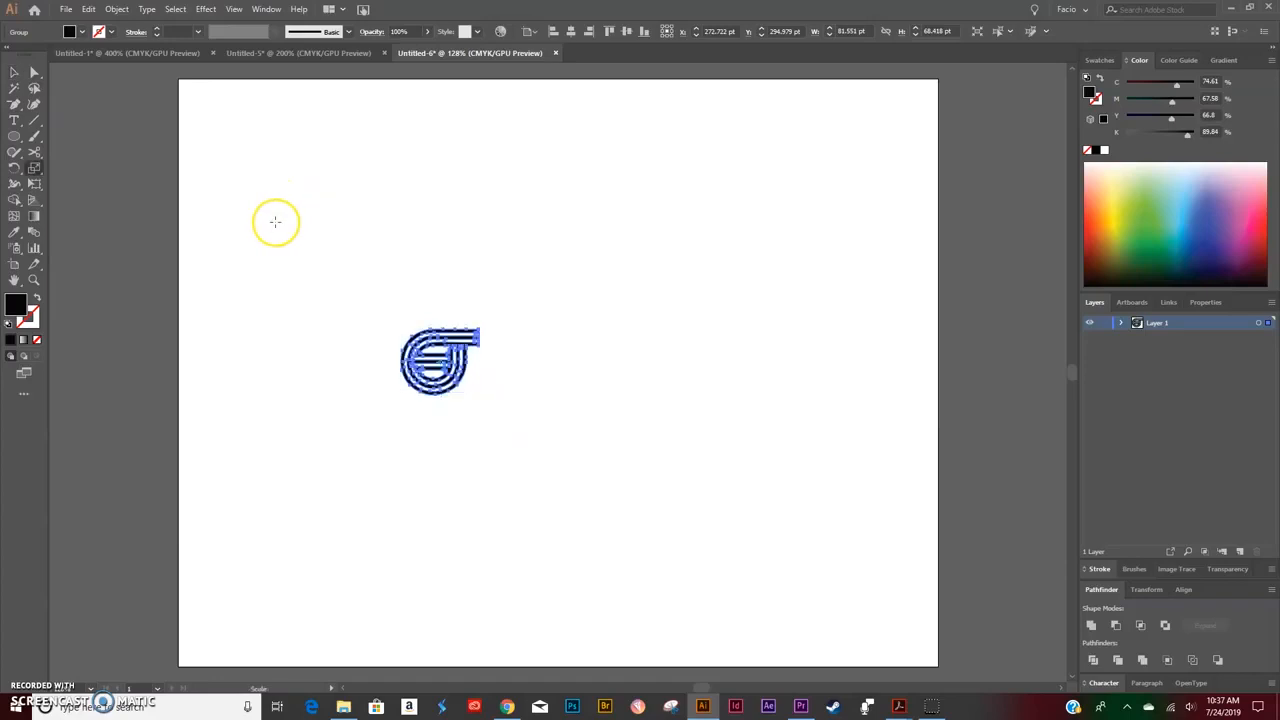
double_click(33, 170)
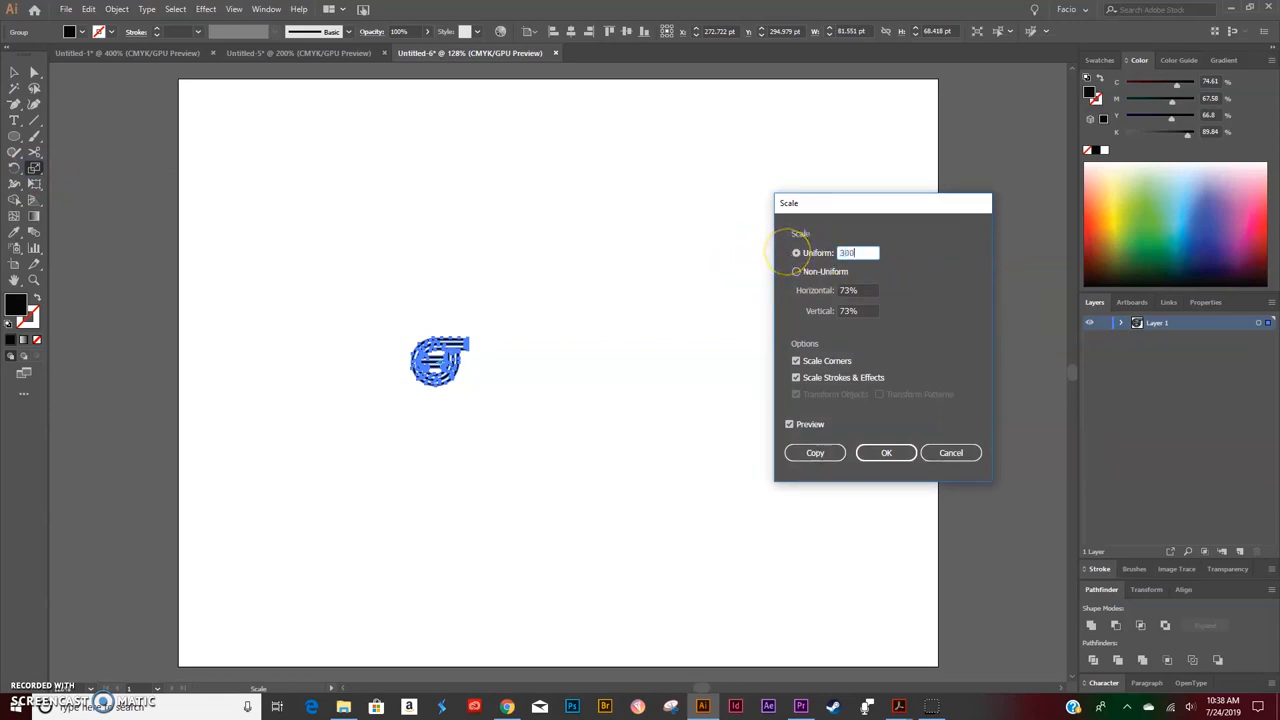
click(790, 424)
click(790, 424)
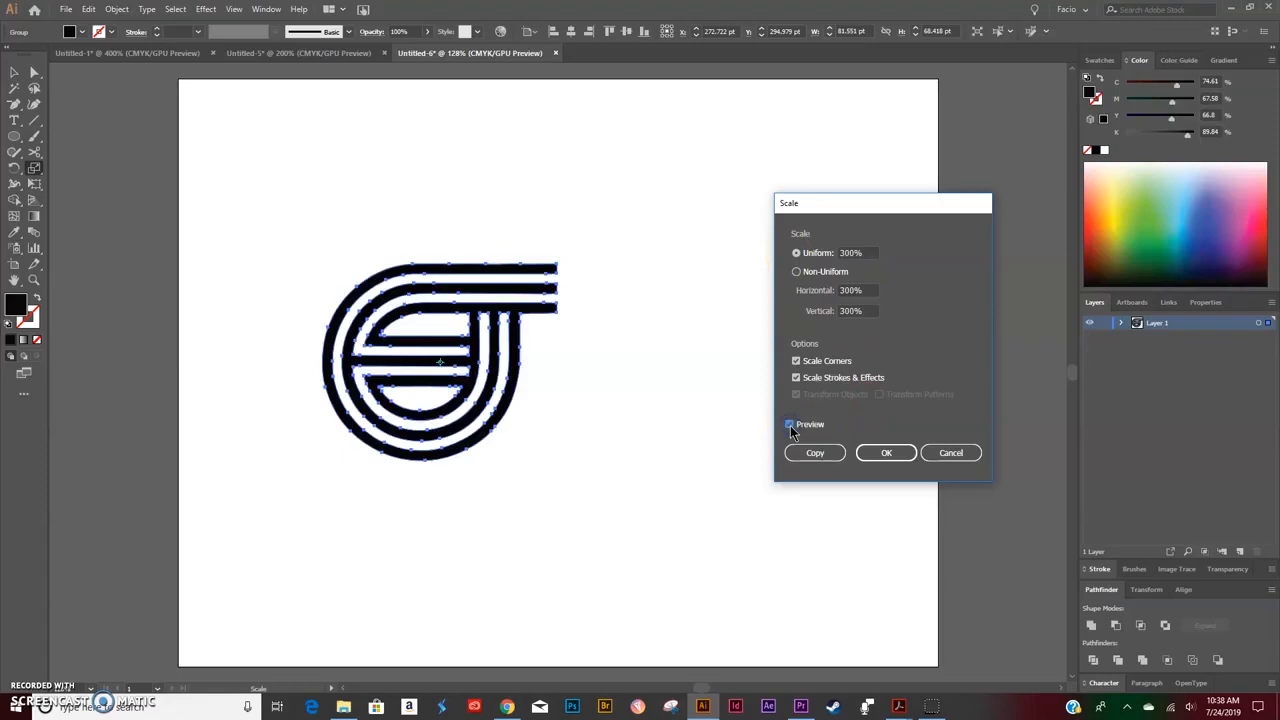
click(874, 452)
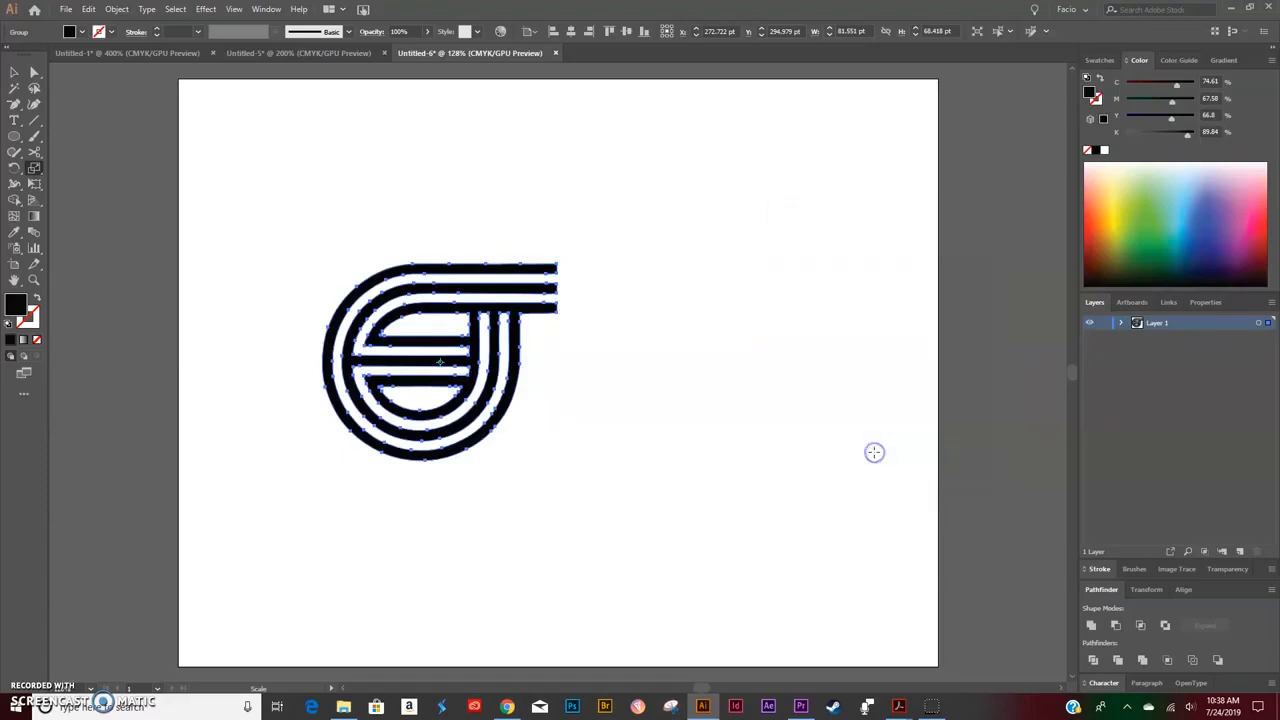
key(v)
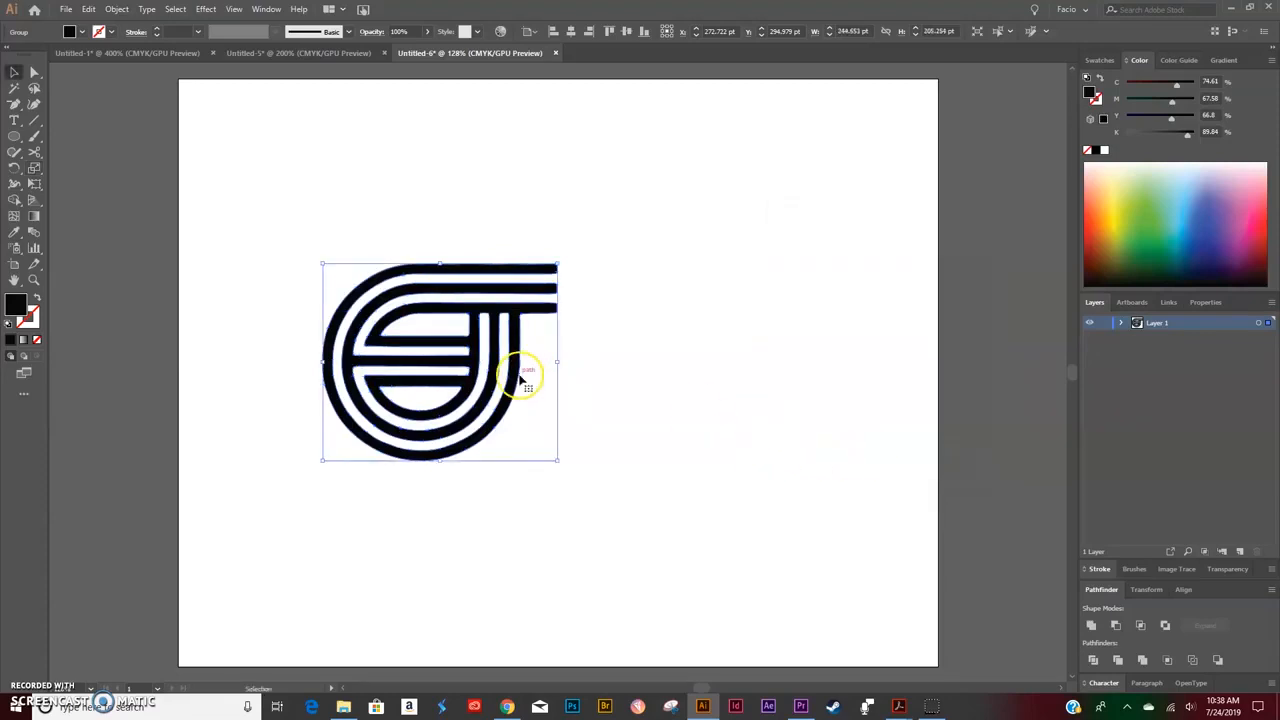
Step: Lock the logo's layer, rename it "OG Logo", and add a new layer above it
click(1104, 323)
double_click(1155, 322)
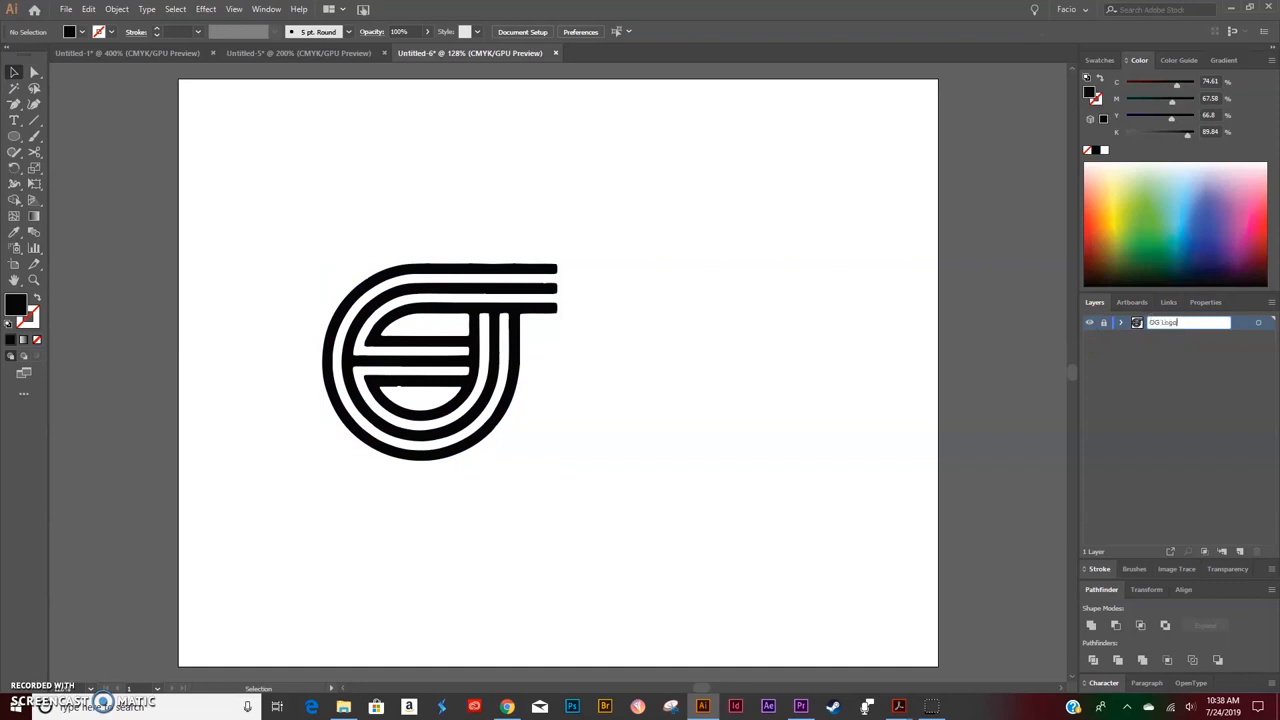
text(OG Logo)
click(1030, 388)
click(1240, 551)
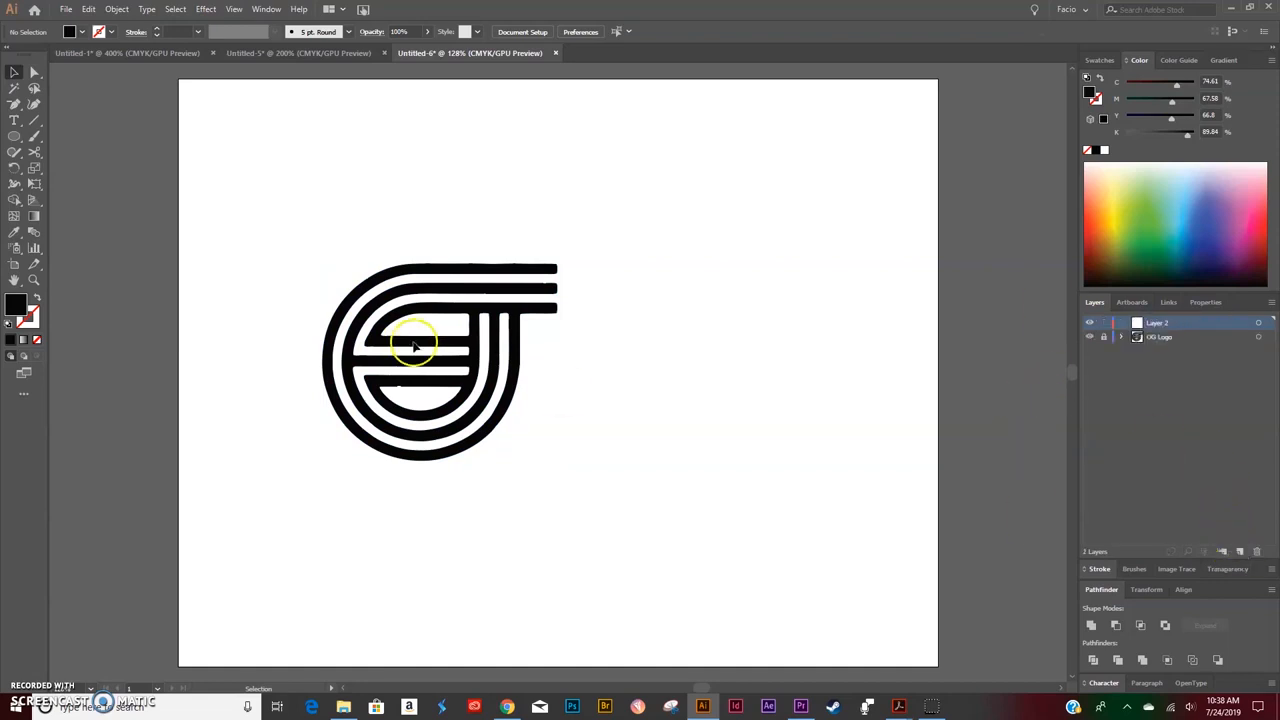
Step: Create a 196 x 196 pt circle with the Ellipse tool and align it over the logo's outer curved band
scroll(392, 349, left, 3)
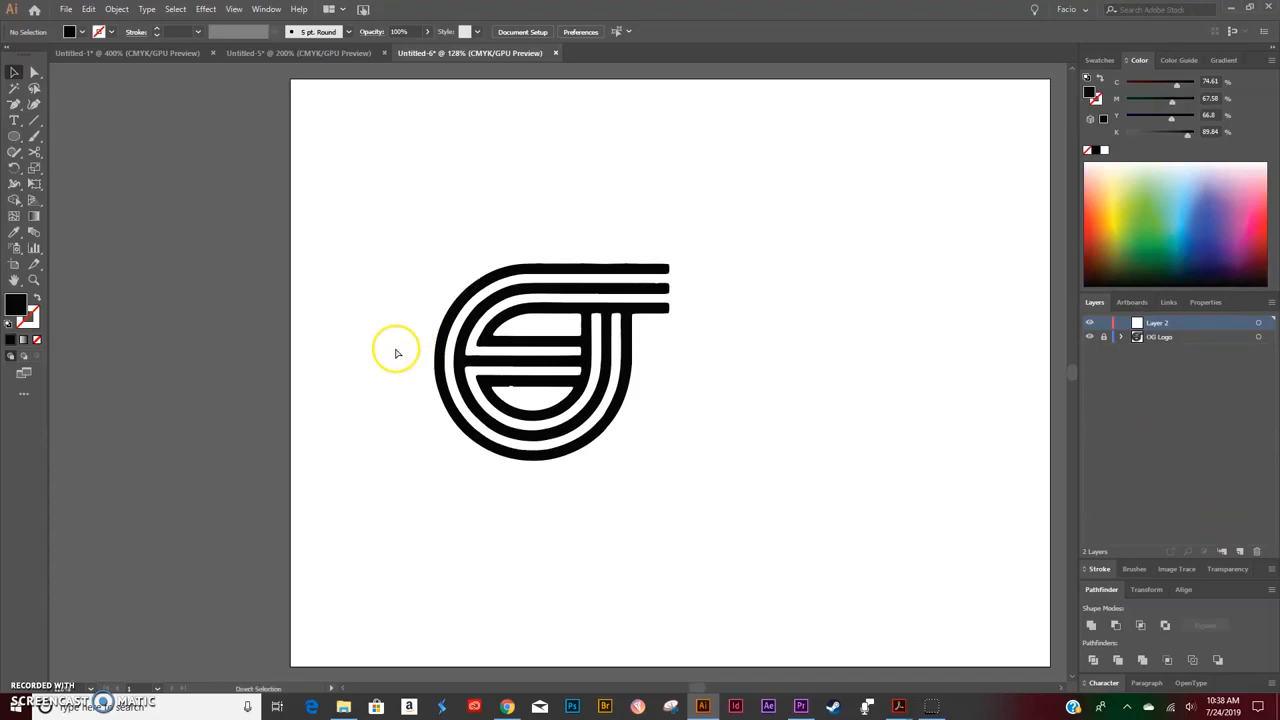
key(ctrl+plus)
key(ctrl+plus)
key(ctrl+plus)
scroll(634, 543, up, 1)
drag(14, 140, 70, 175)
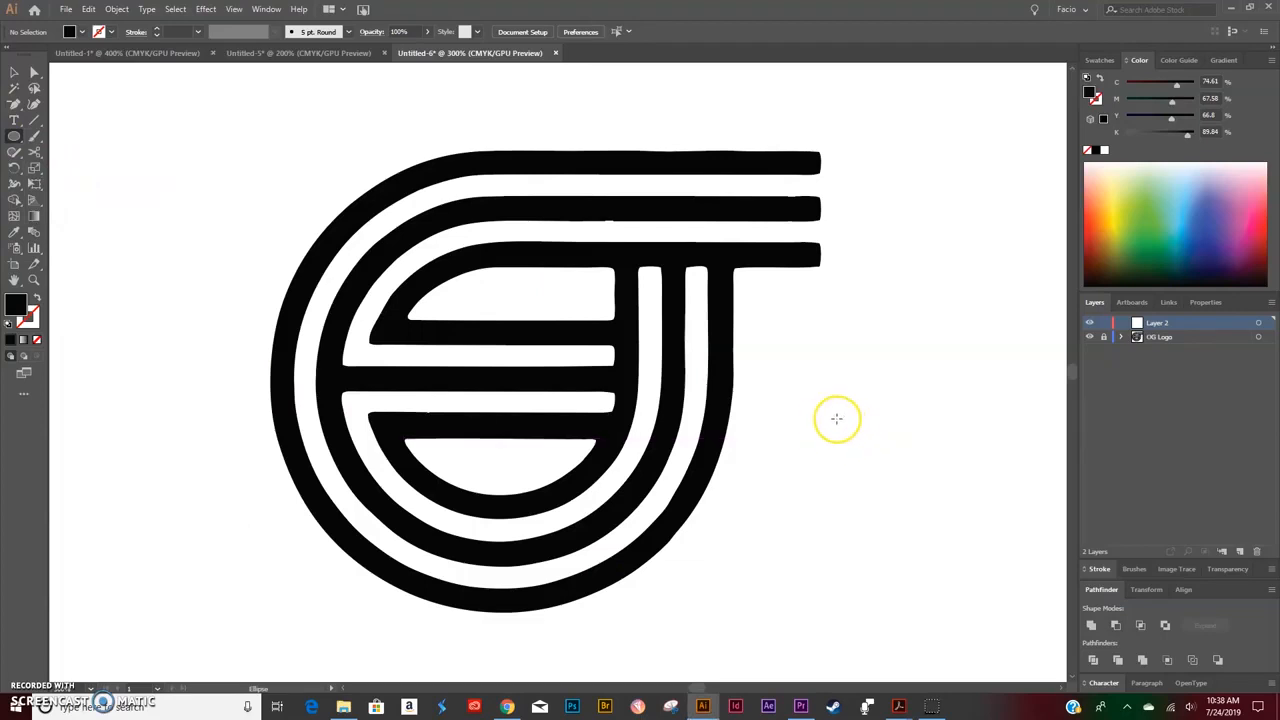
click(853, 428)
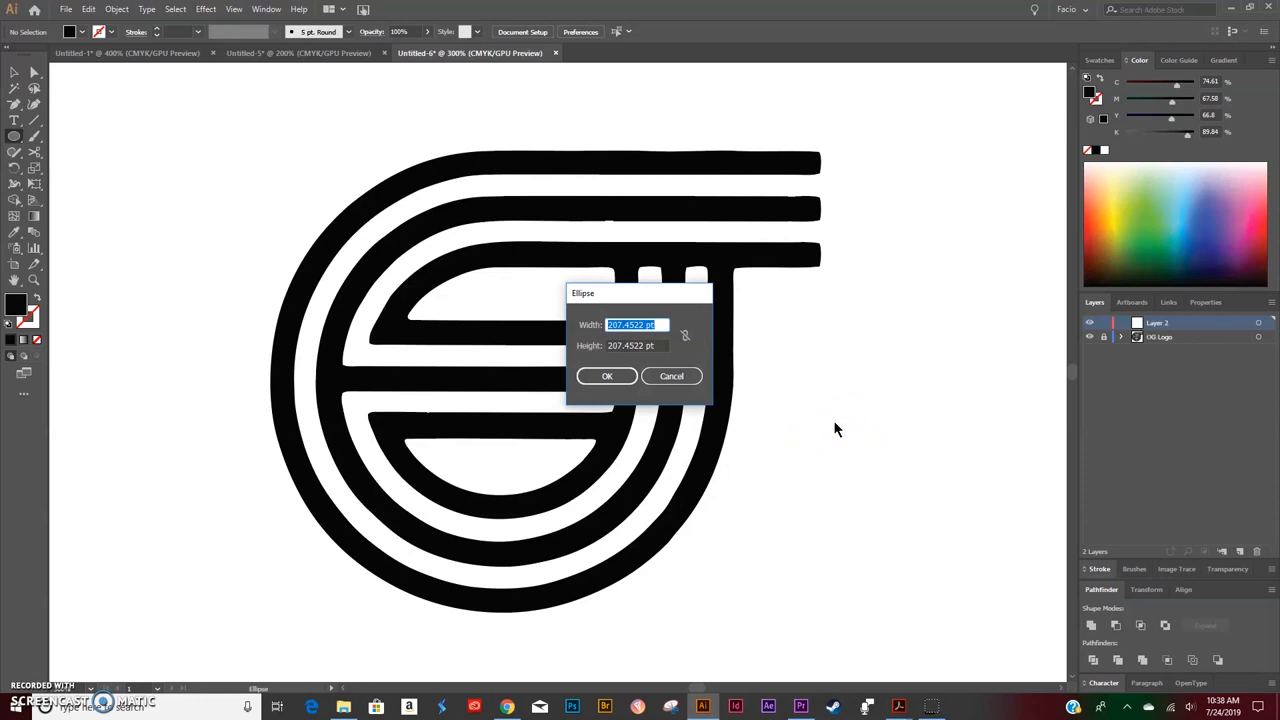
text(196)
key(Tab)
text(1)
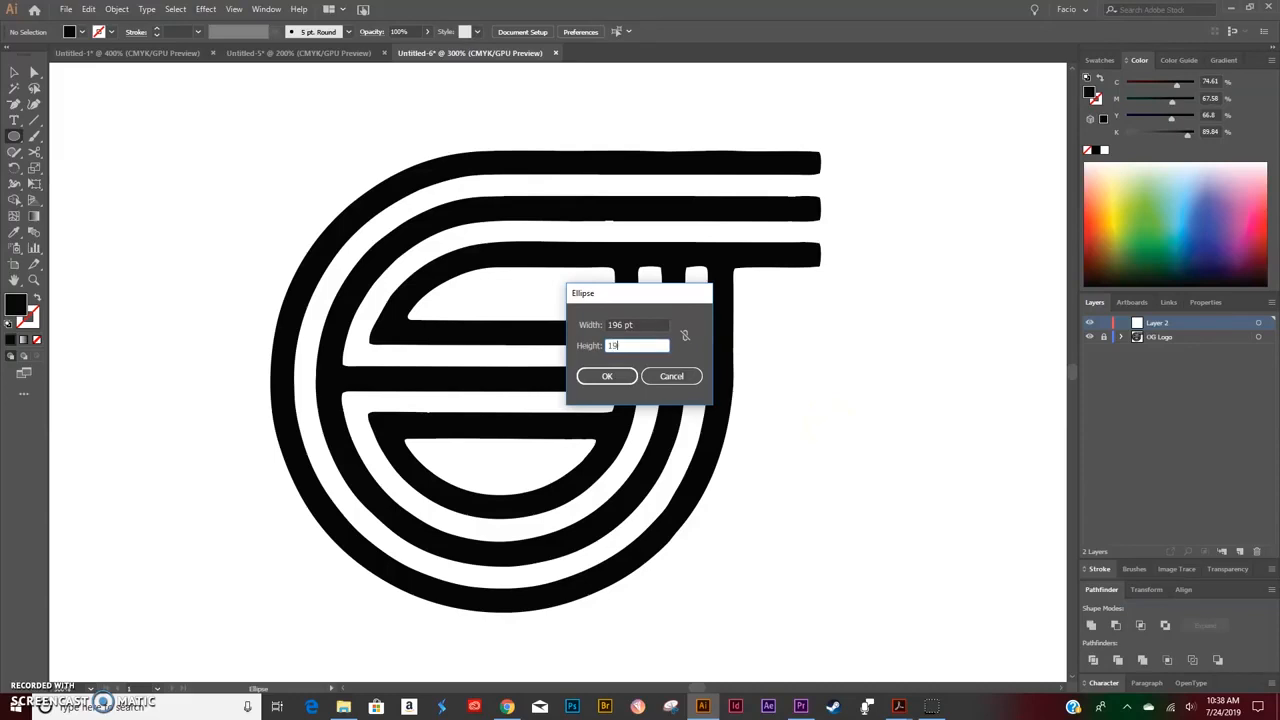
click(614, 375)
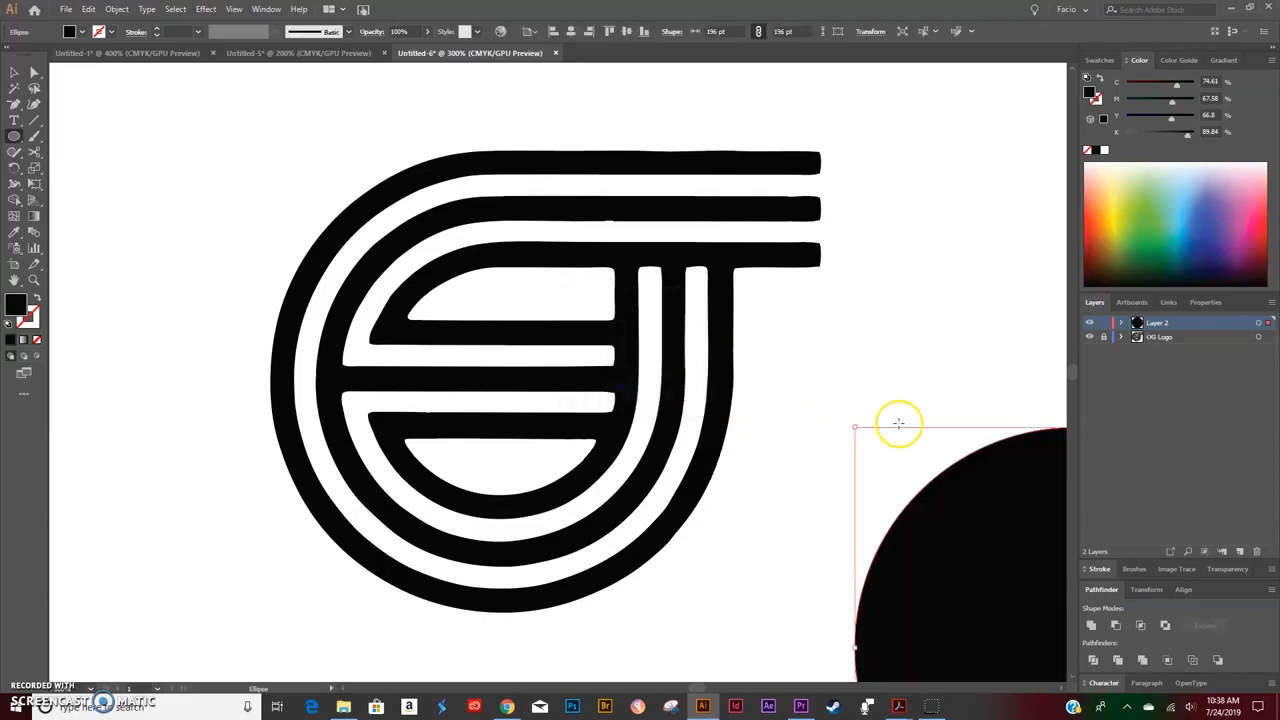
key(v)
drag(912, 482, 403, 248)
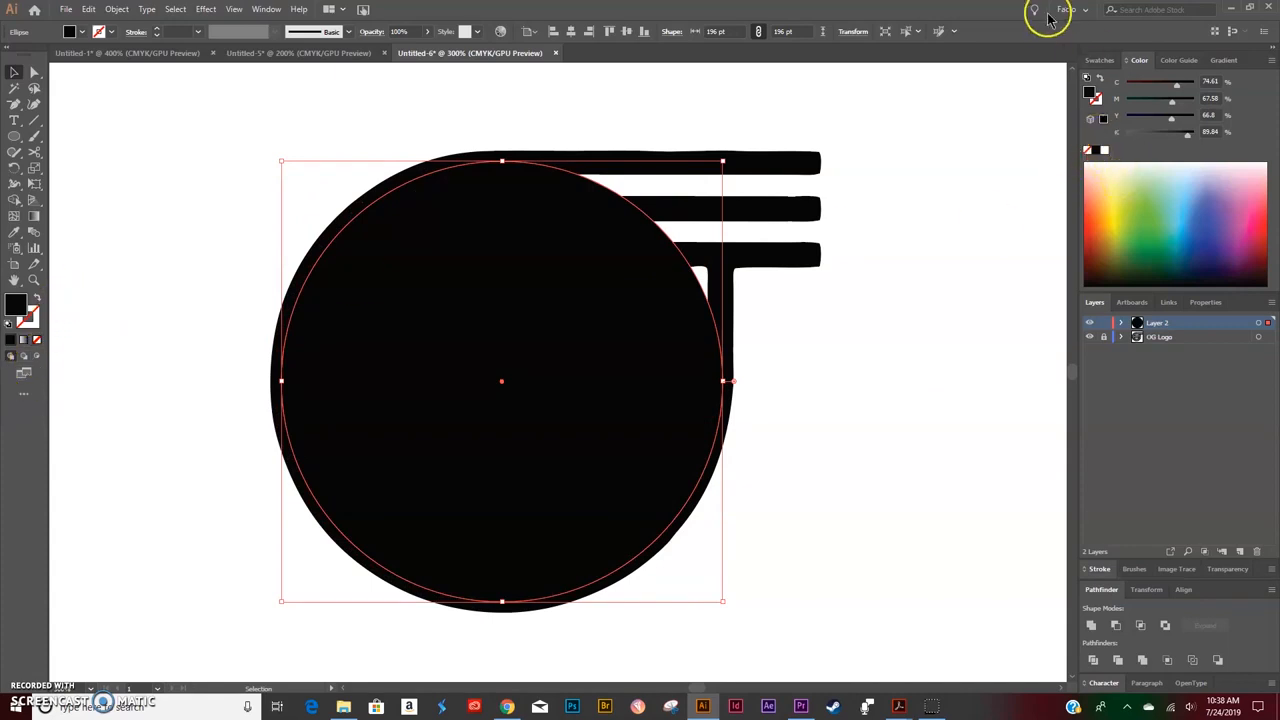
Step: Give the circle a blue 10 pt stroke with no fill
click(1201, 215)
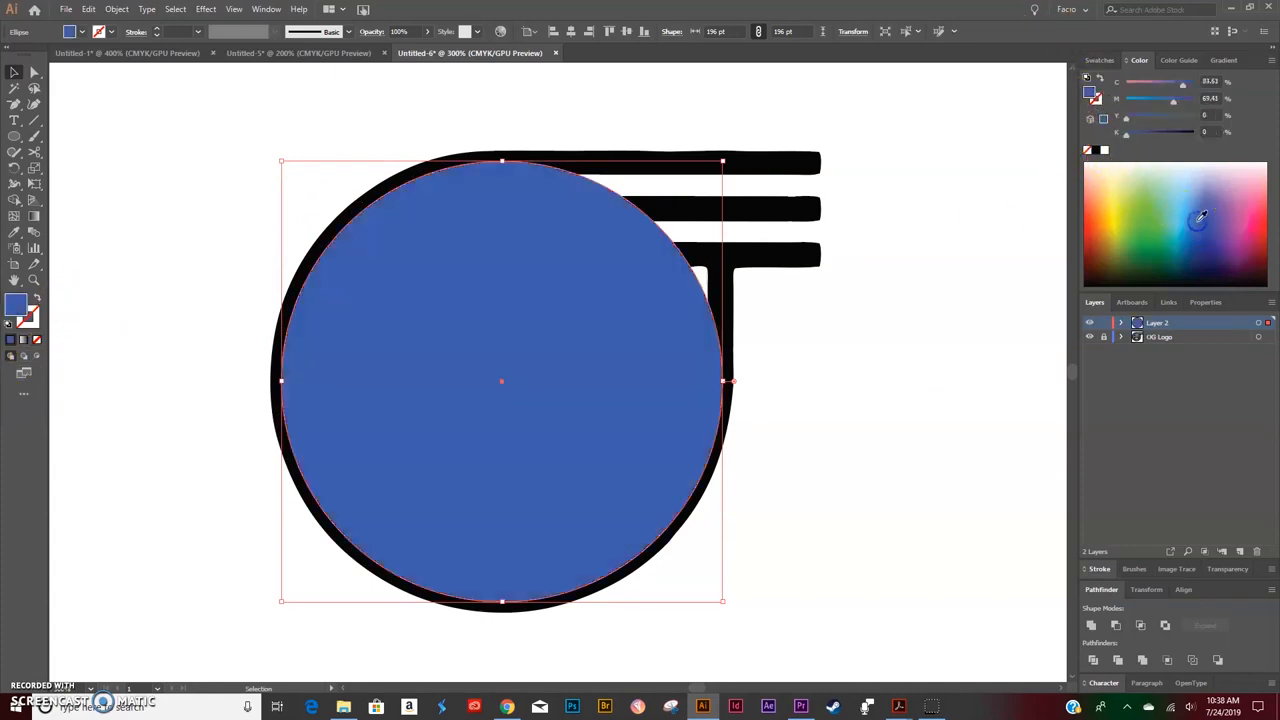
click(36, 297)
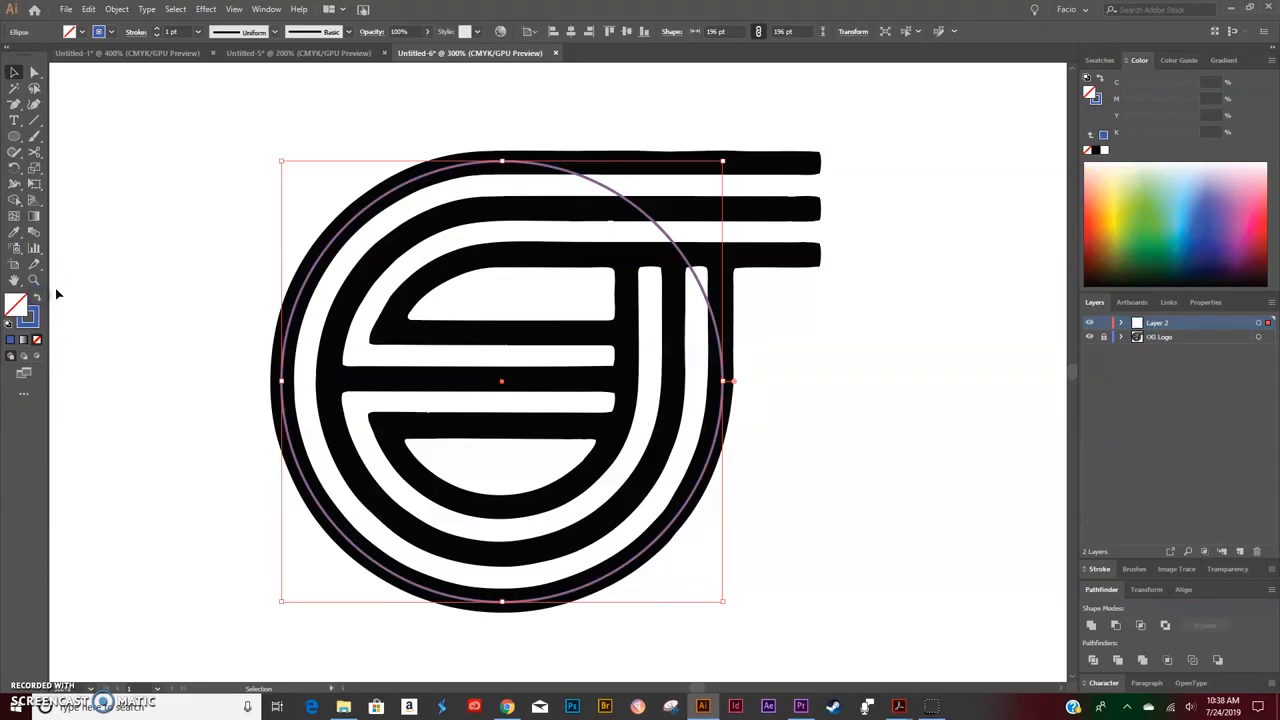
click(1097, 568)
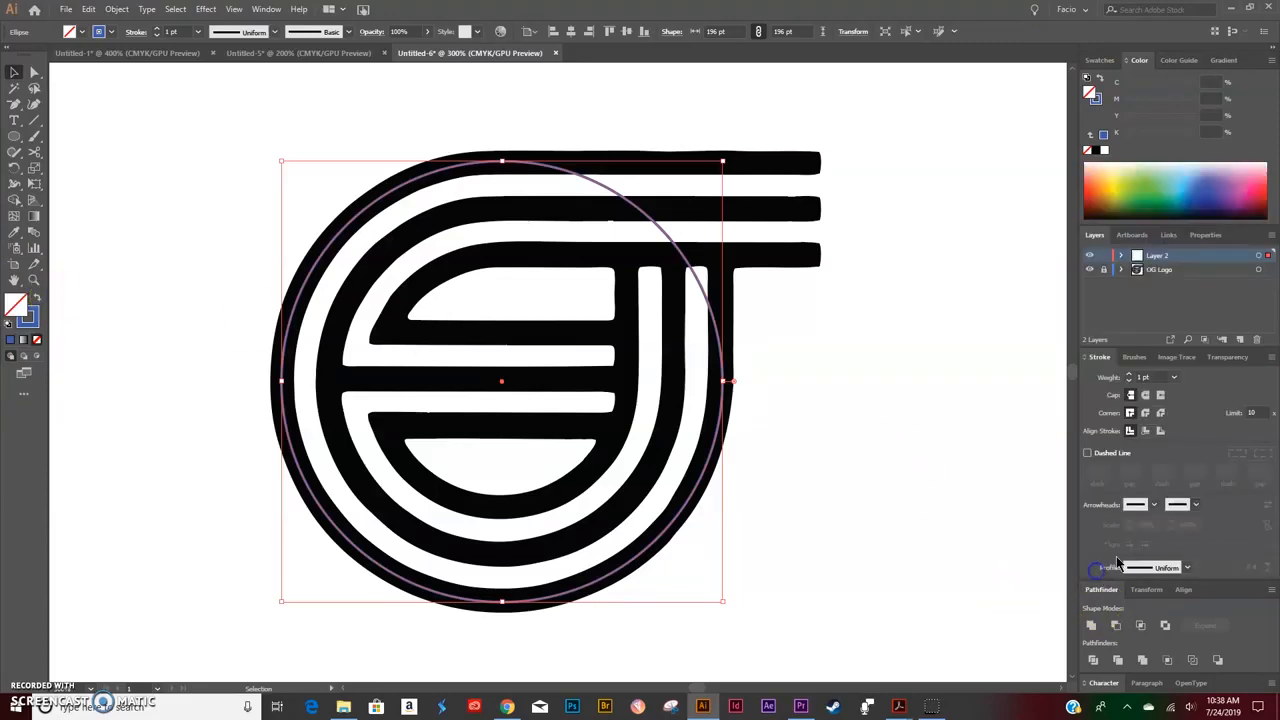
click(1144, 376)
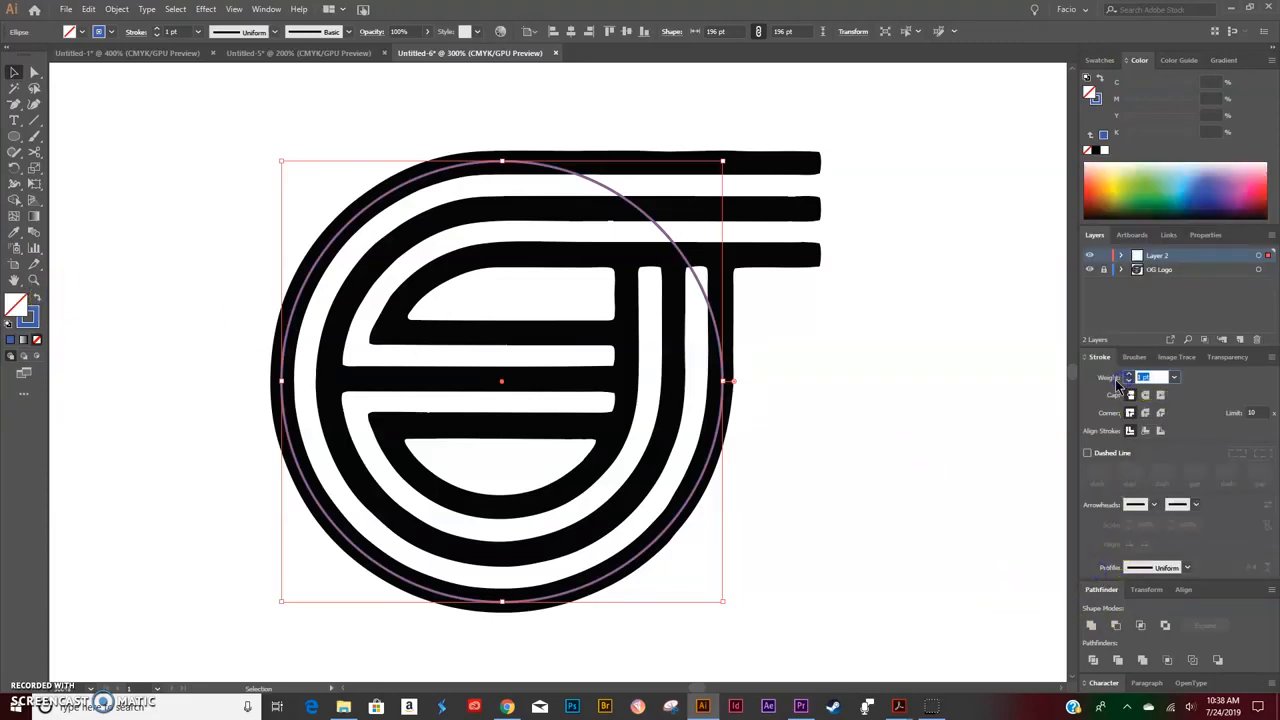
key(Return)
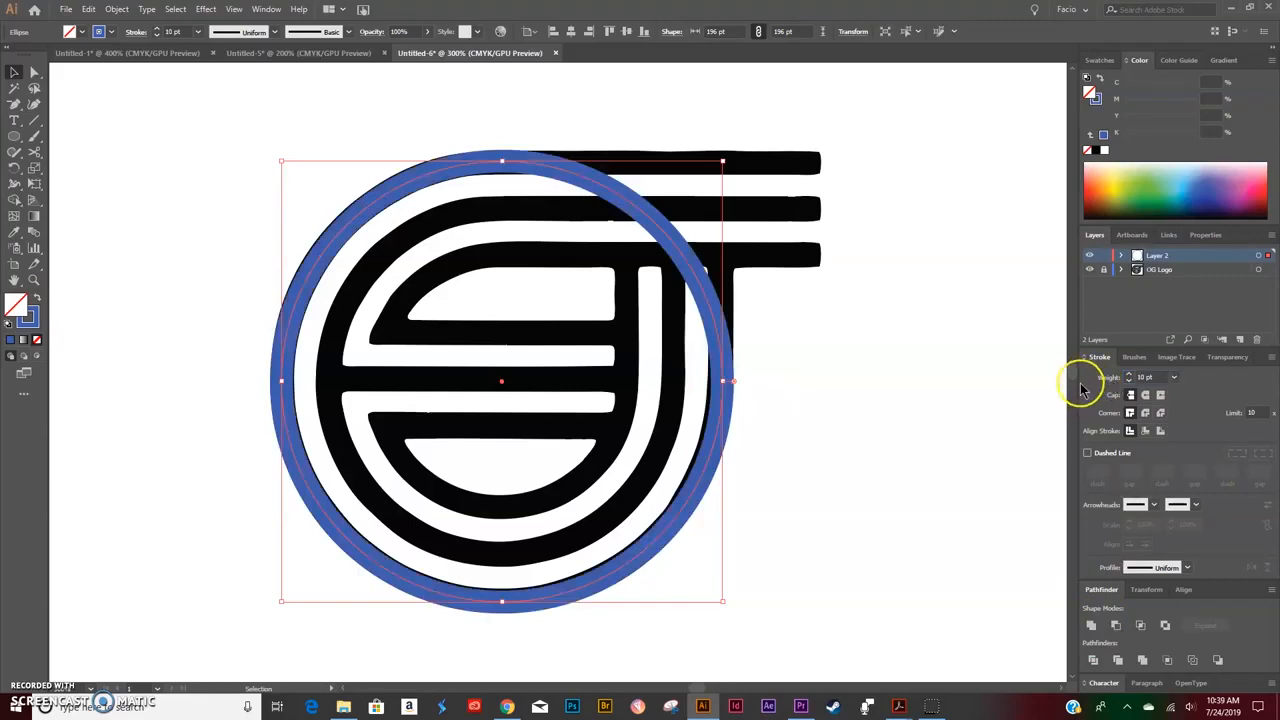
click(988, 445)
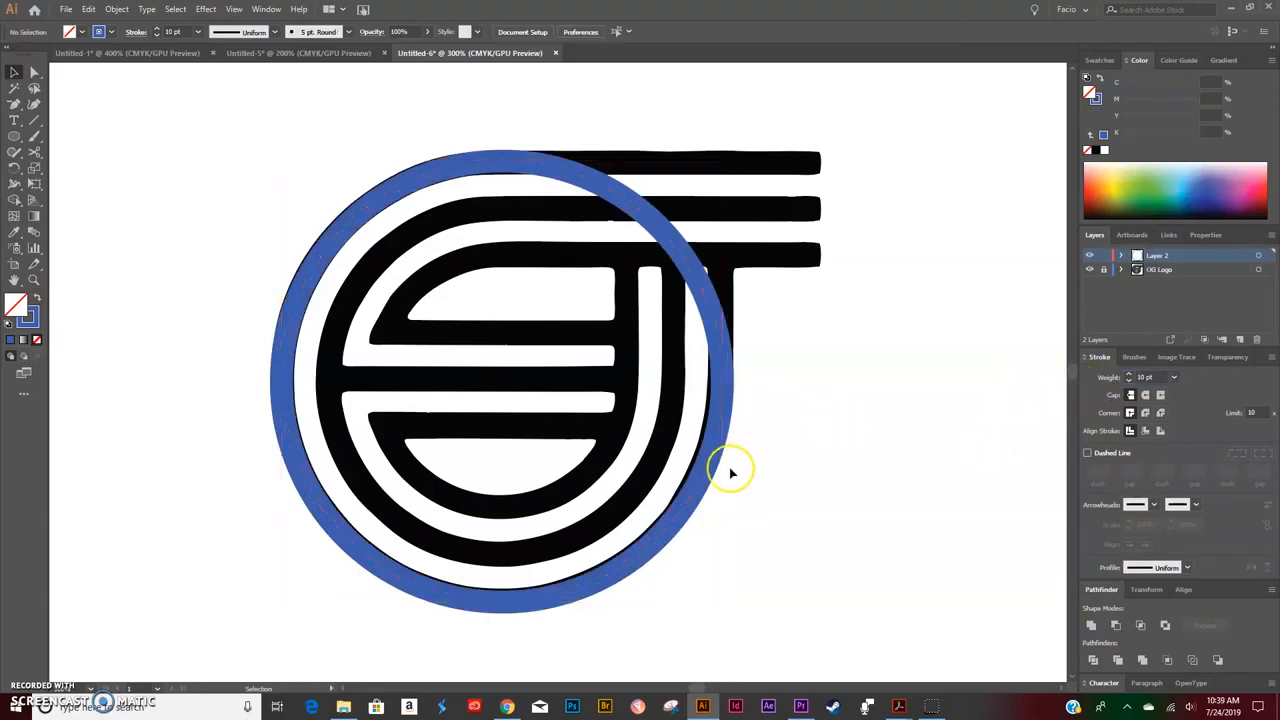
Step: Draw a horizontal line about 145 pt long over the logo's top bar, from its right end to the circle's top
key(ctrl+minus)
key(ctrl+minus)
click(36, 122)
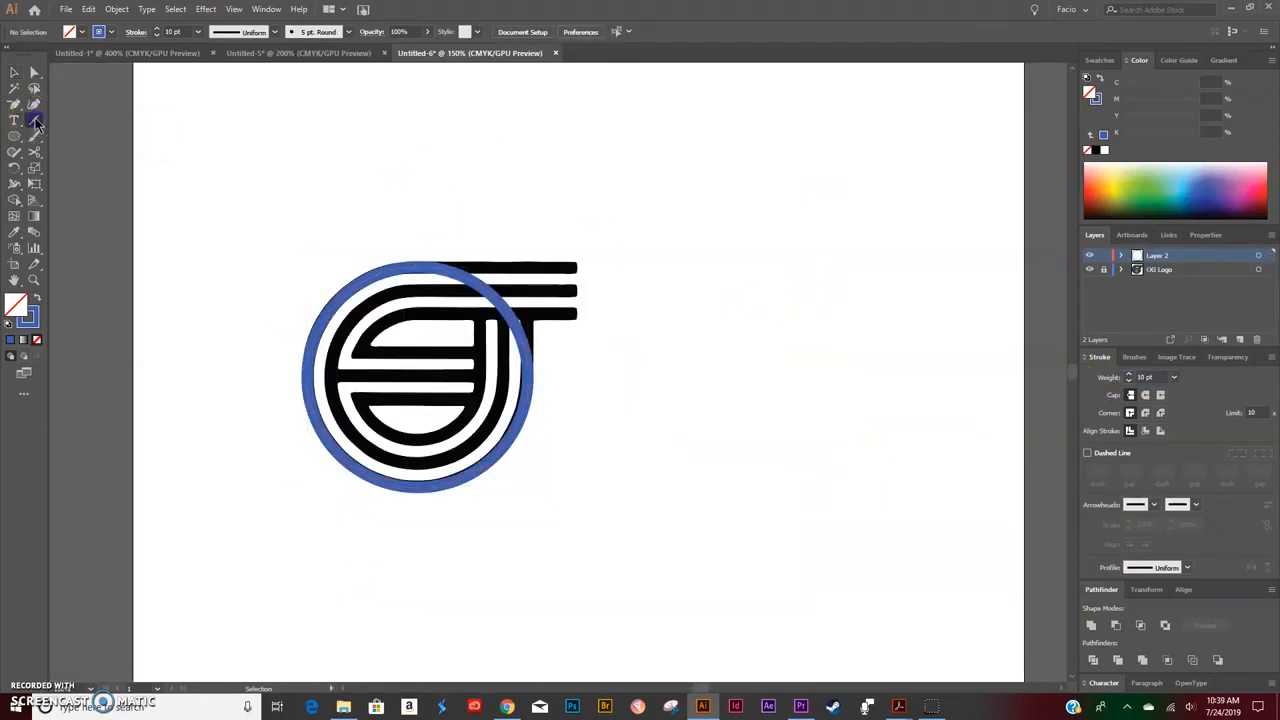
drag(1090, 272, 414, 258)
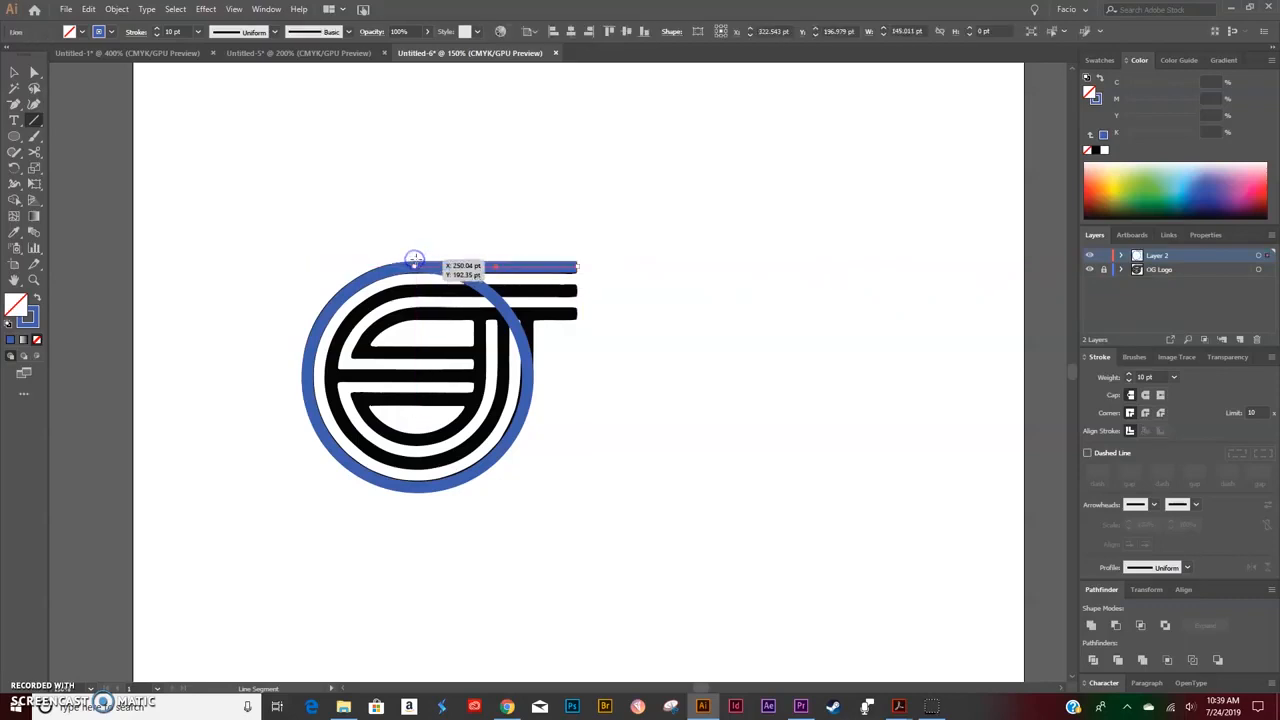
key(v)
Step: Move the blue circle and line together to the empty area right of the original logo
drag(603, 221, 763, 291)
click(933, 389)
drag(823, 249, 838, 297)
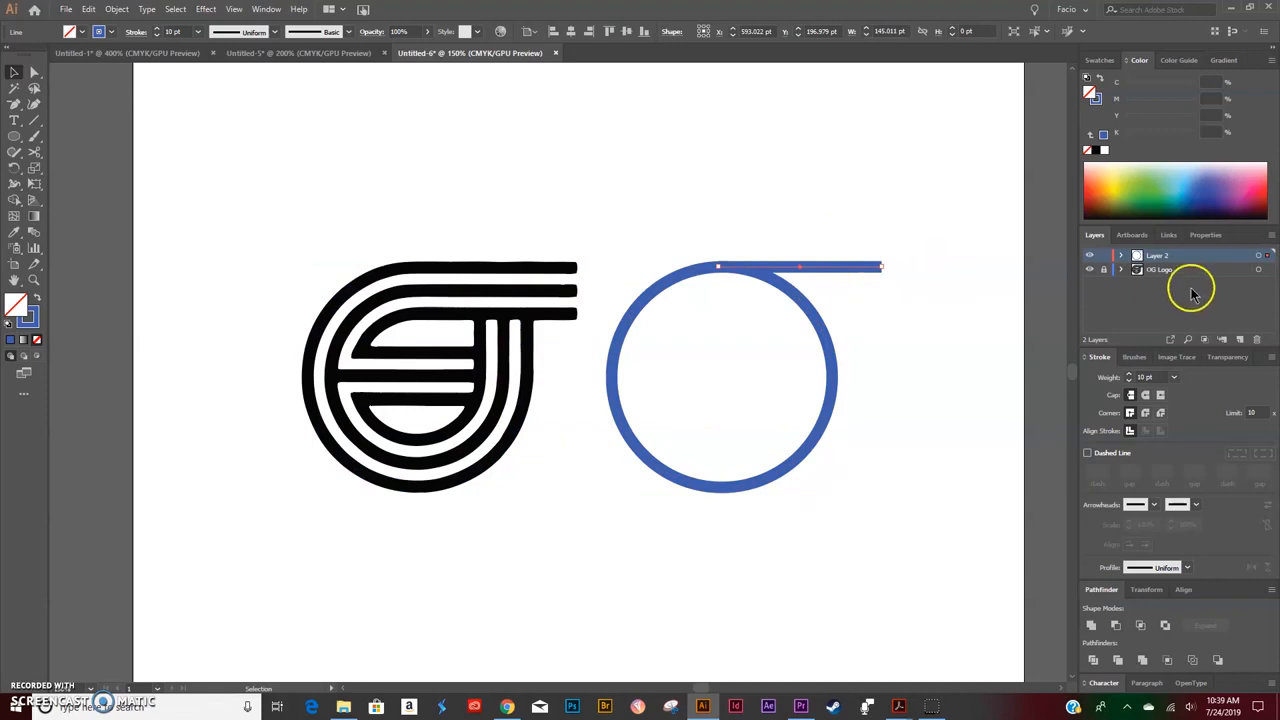
Step: Hide the line in Layer 2 and select the blue circle
click(1121, 256)
click(1089, 269)
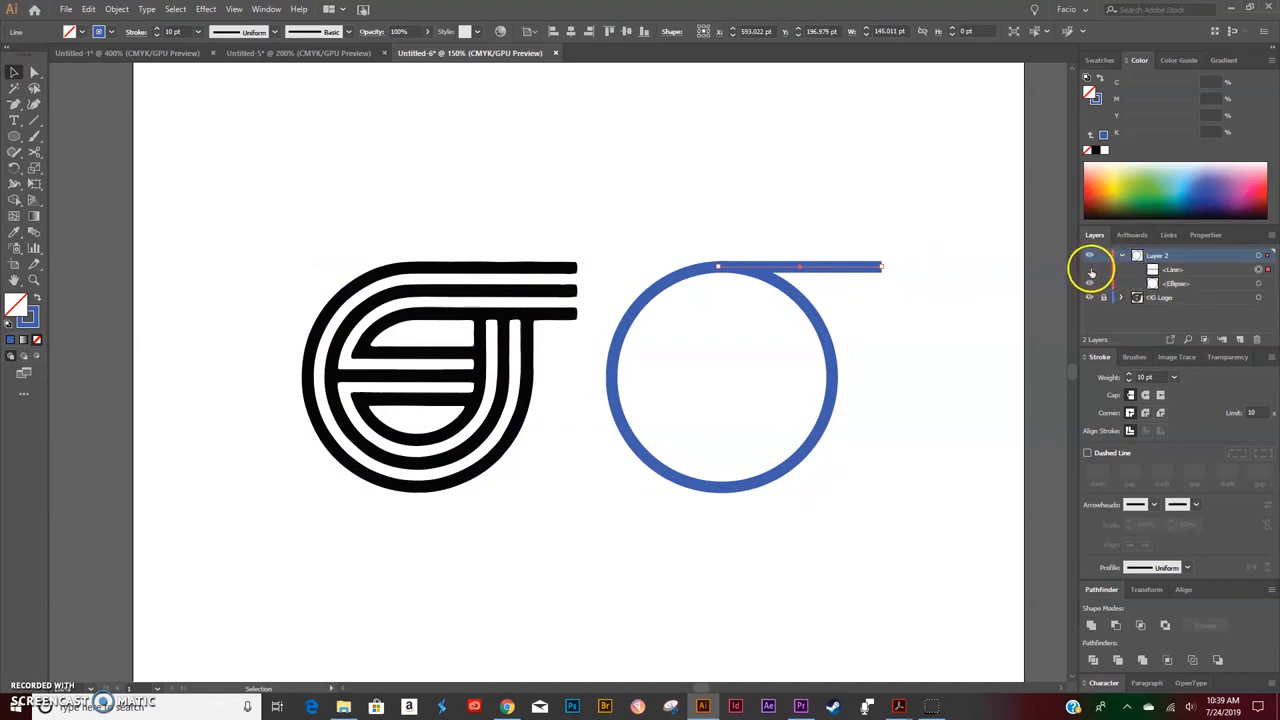
click(895, 295)
drag(823, 277, 750, 356)
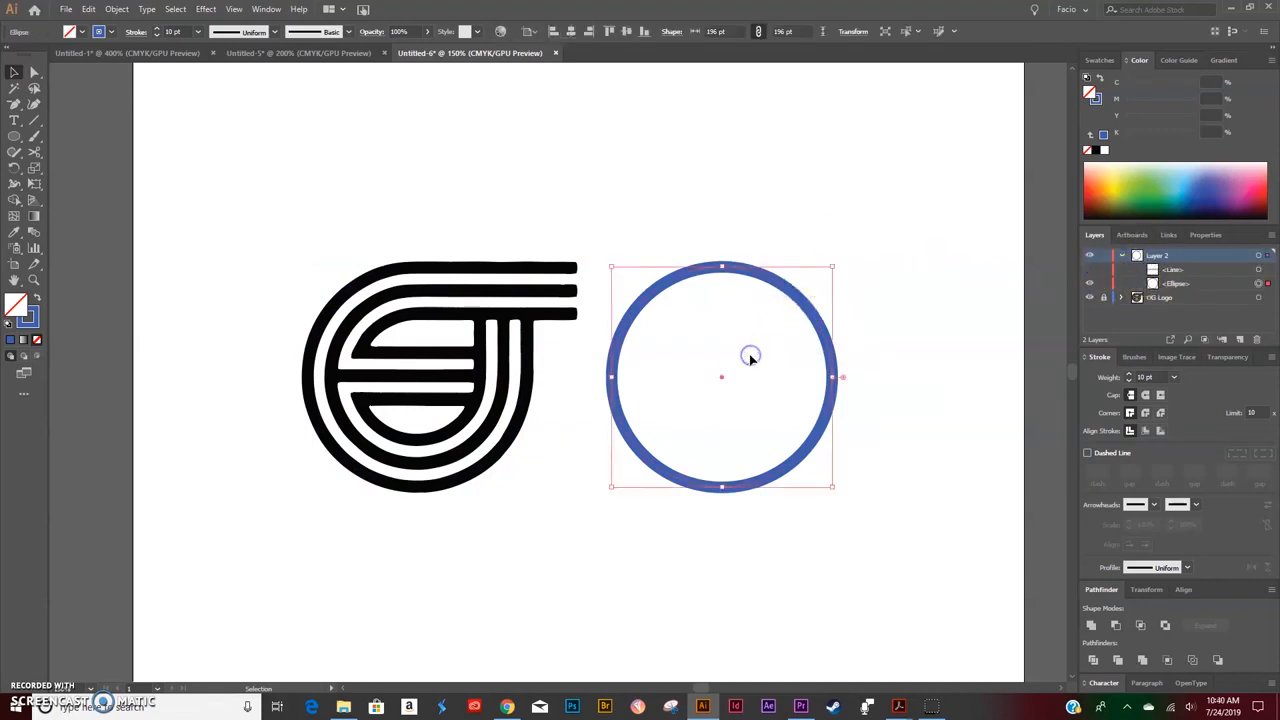
Step: Copy the blue circle and paste the duplicate directly in front of it, in the same place
key(a)
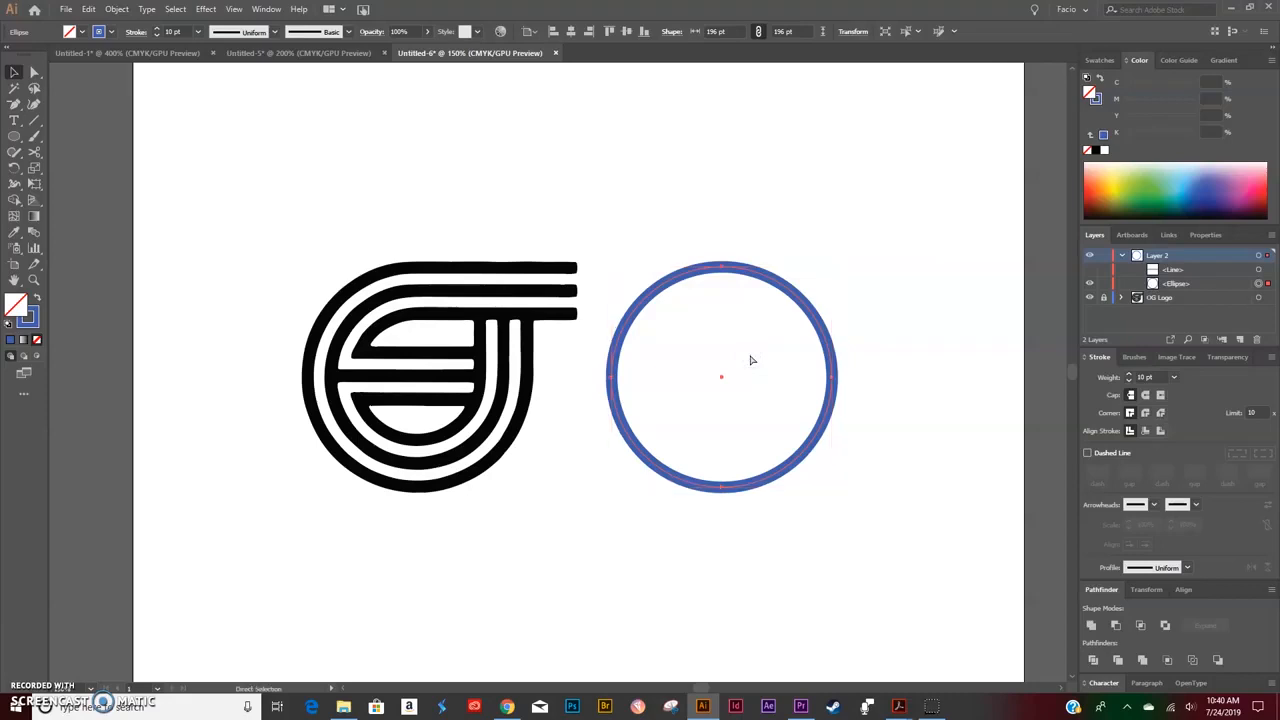
key(ctrl+c)
key(ctrl+f)
key(v)
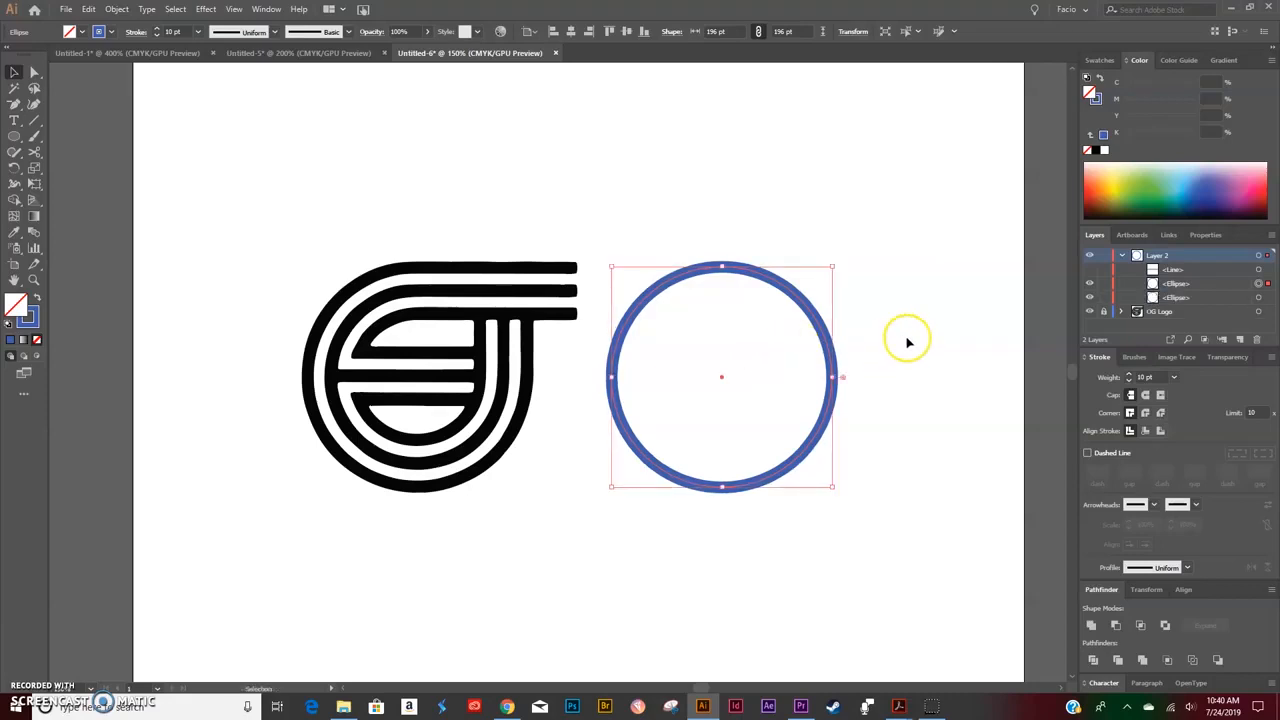
Step: Set the pasted circle's width and height to 153 pt
click(1207, 236)
click(1201, 361)
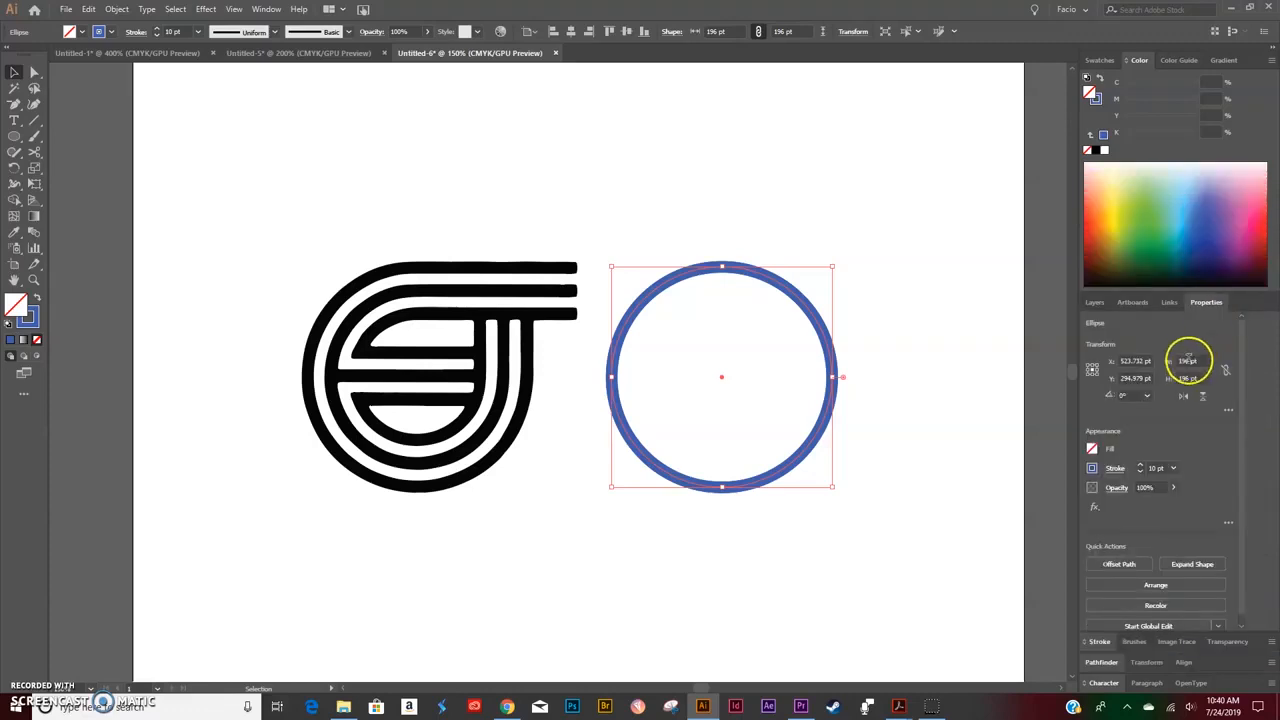
drag(1204, 362, 1157, 367)
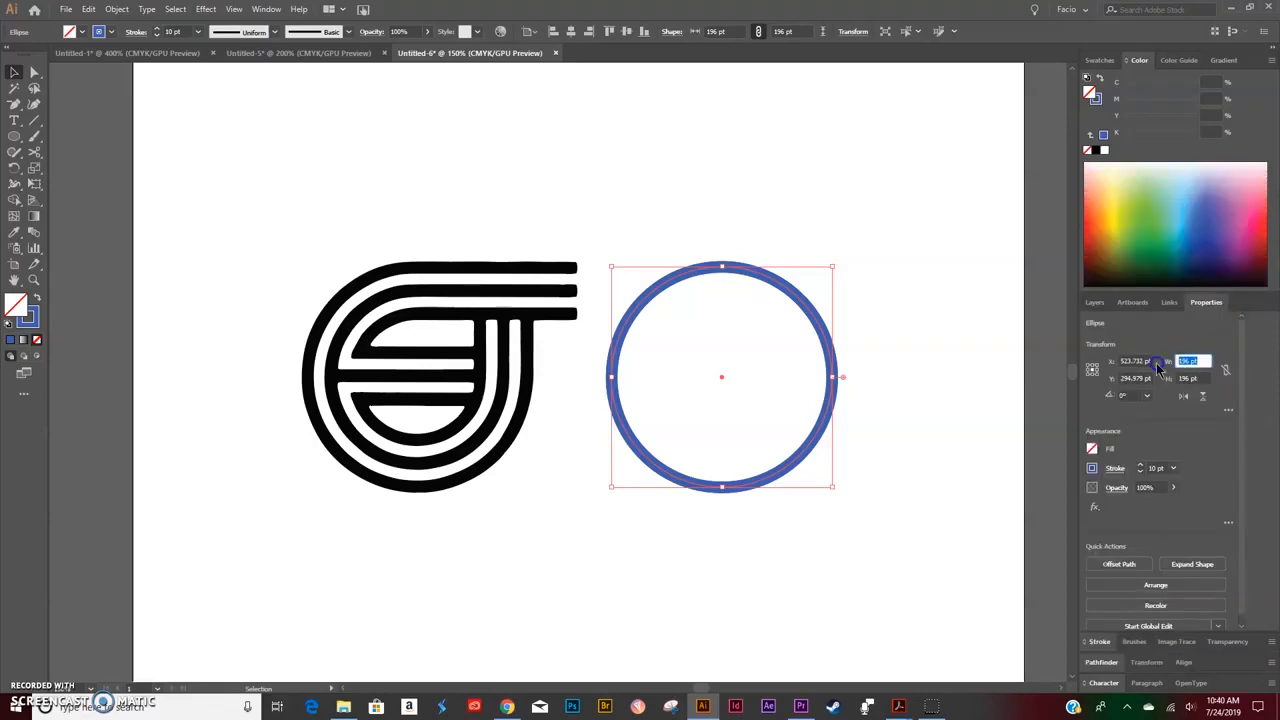
text(153)
click(1198, 380)
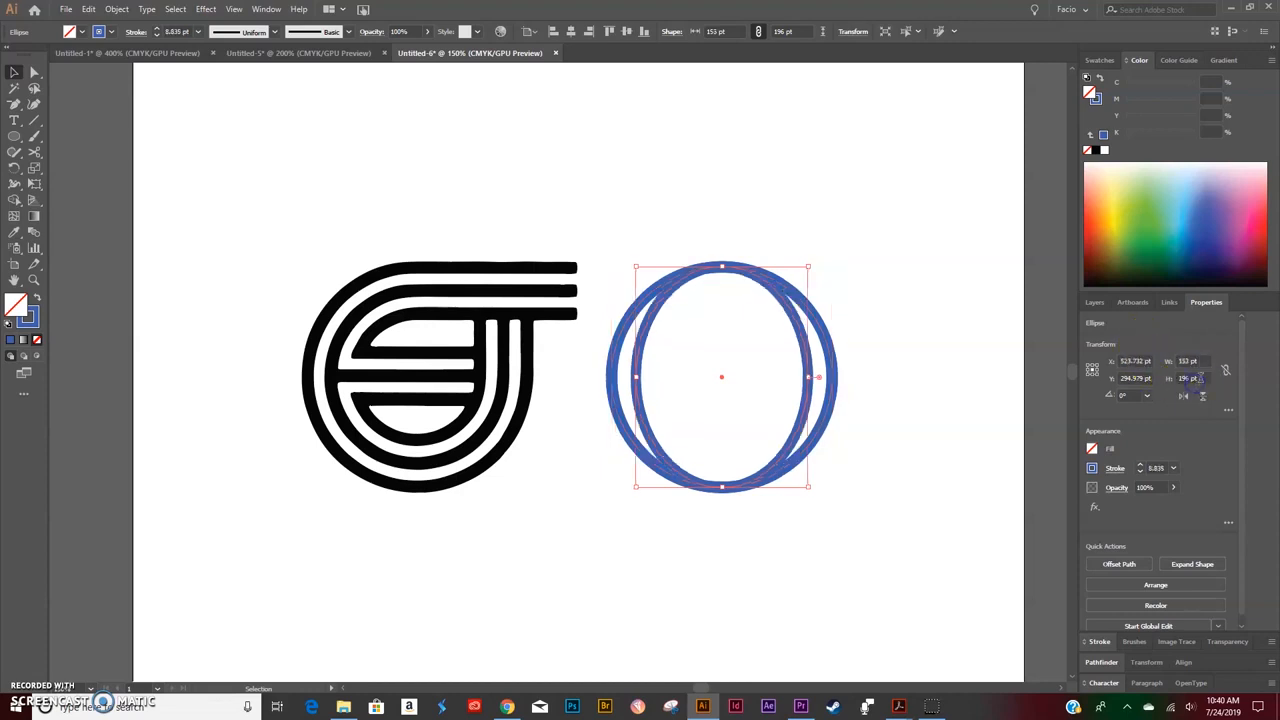
text(153)
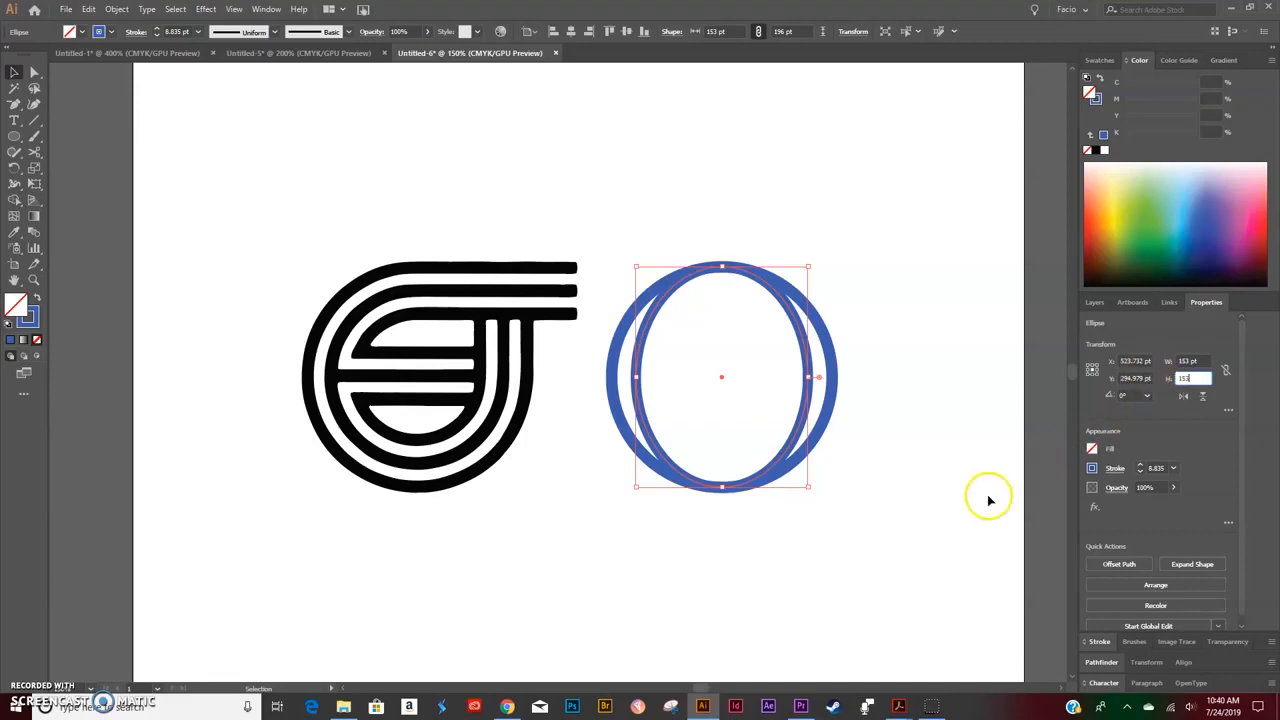
drag(966, 549, 668, 124)
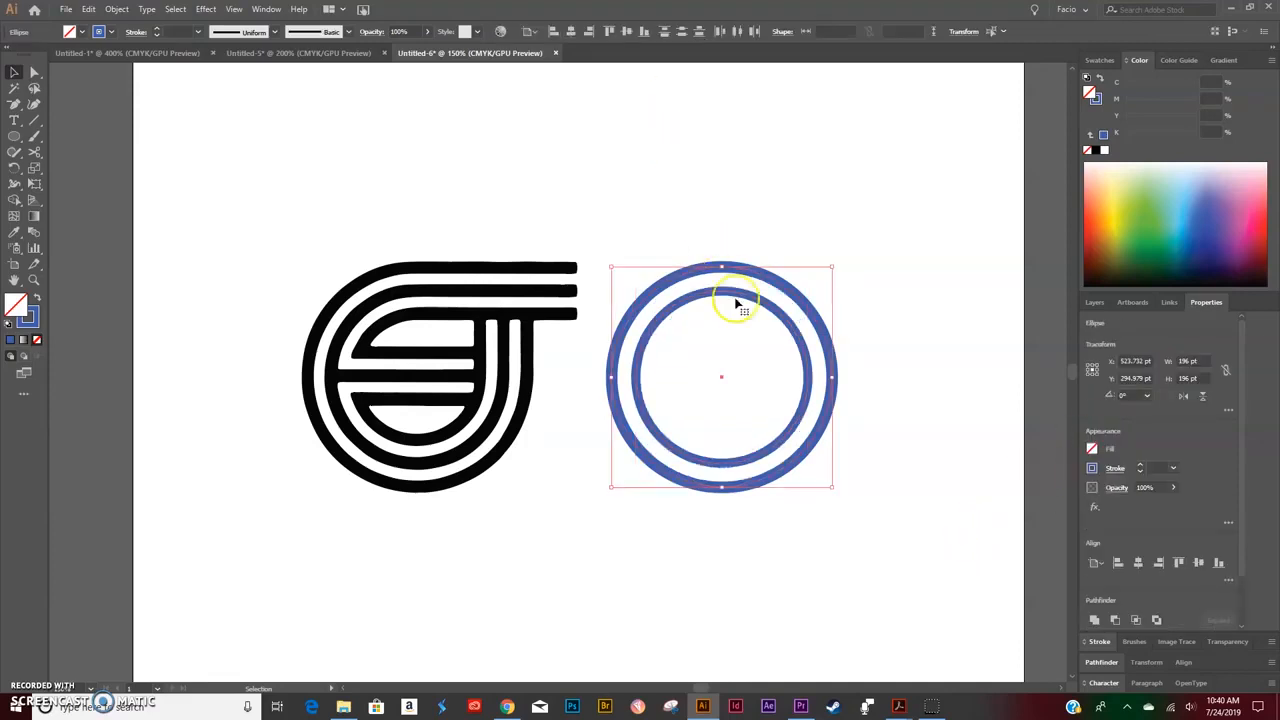
Step: Select both circles with the outer one as the key object for alignment
drag(880, 290, 767, 347)
click(790, 295)
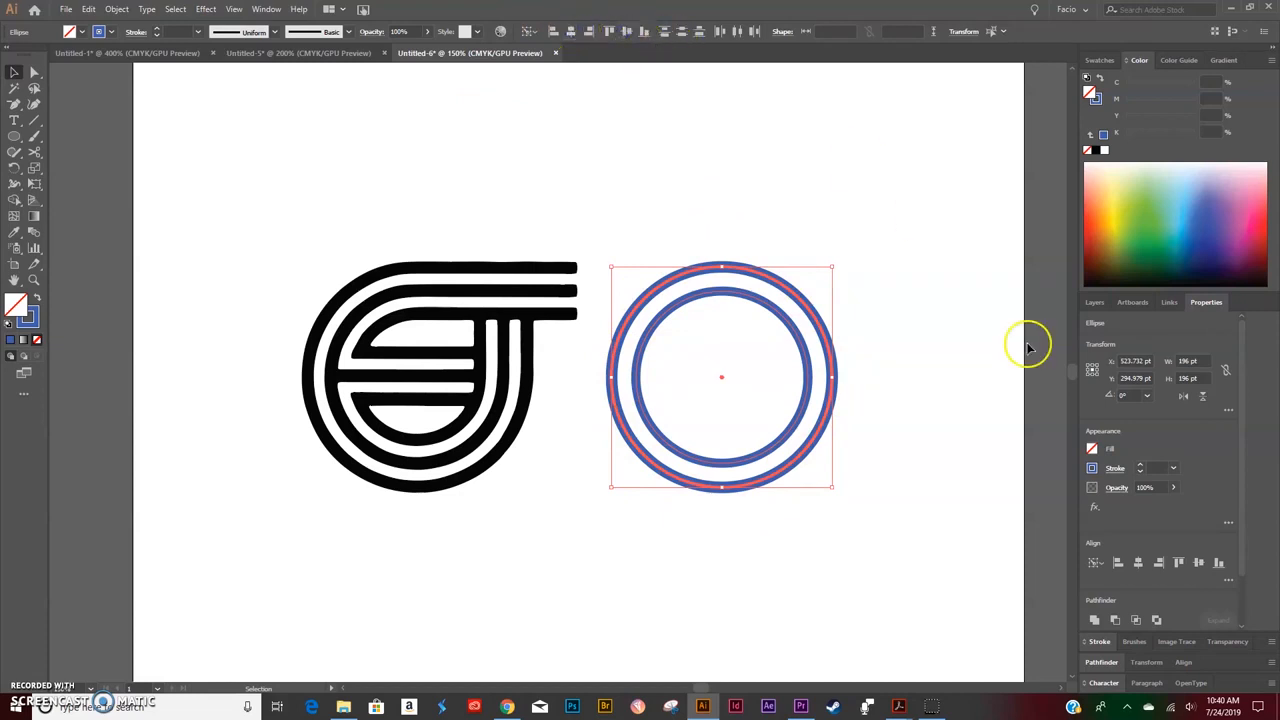
click(960, 381)
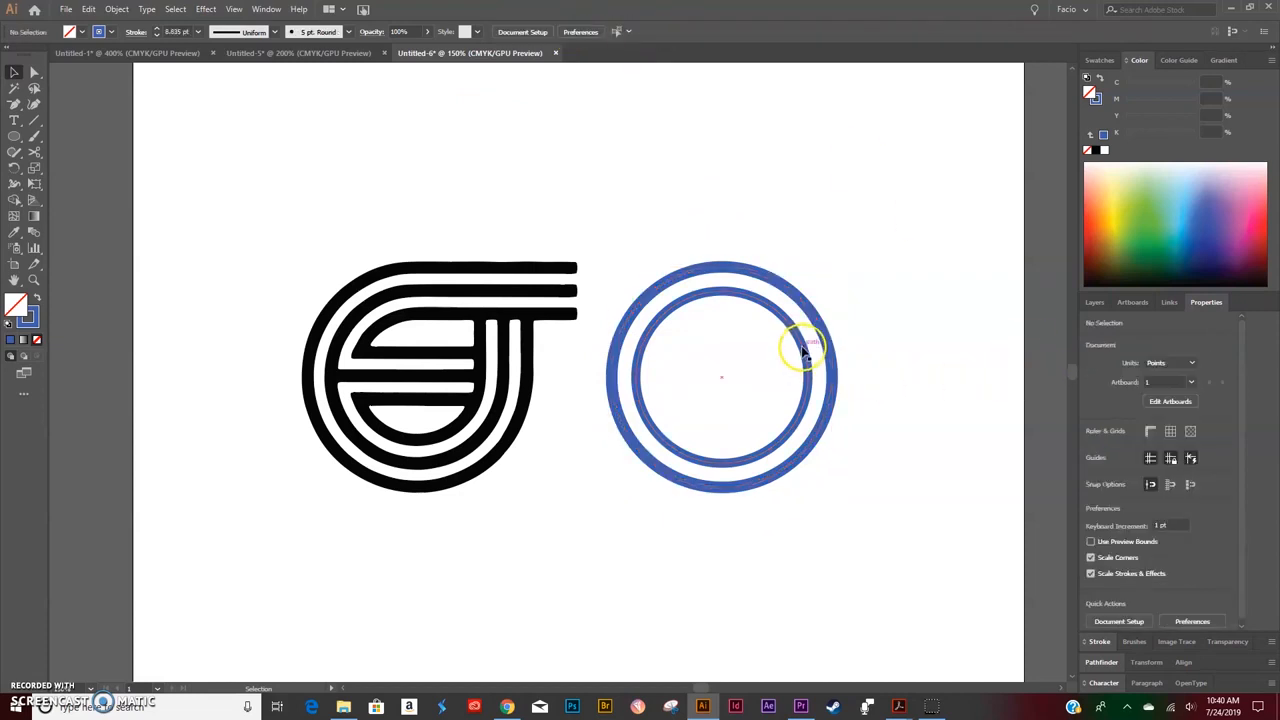
Step: Set the inner circle's stroke weight to 10 pt
click(803, 350)
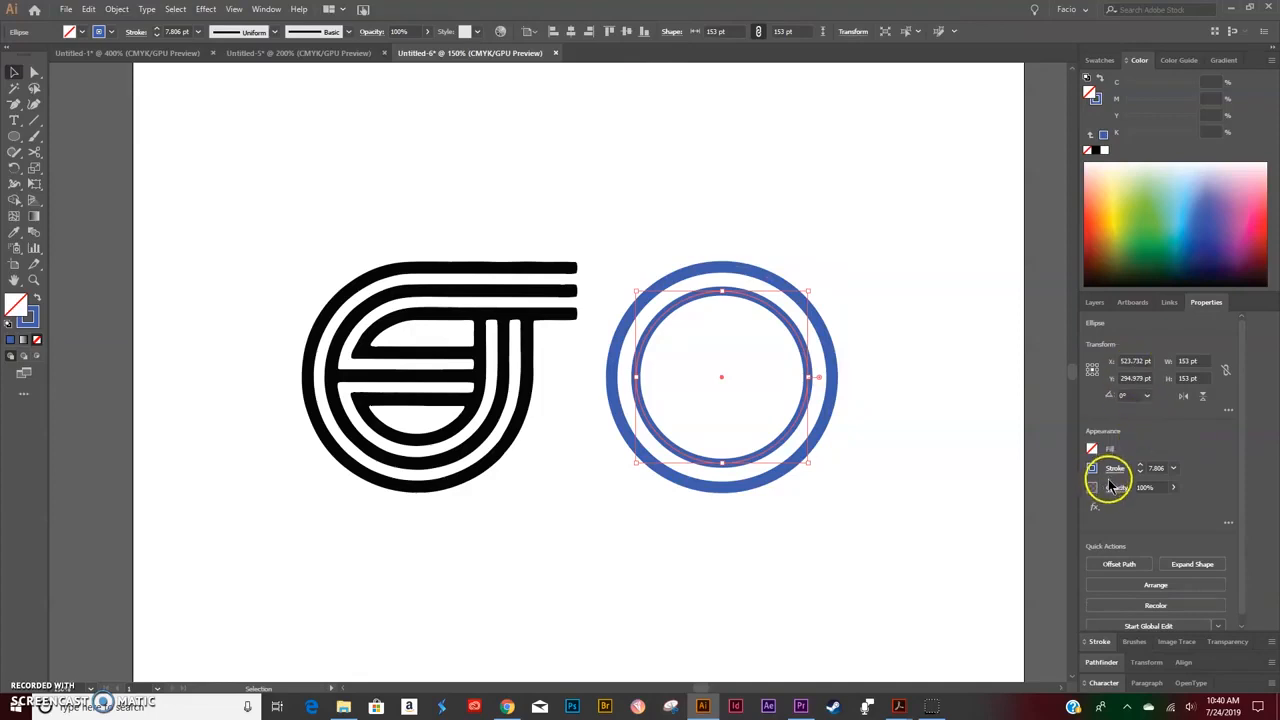
click(1140, 466)
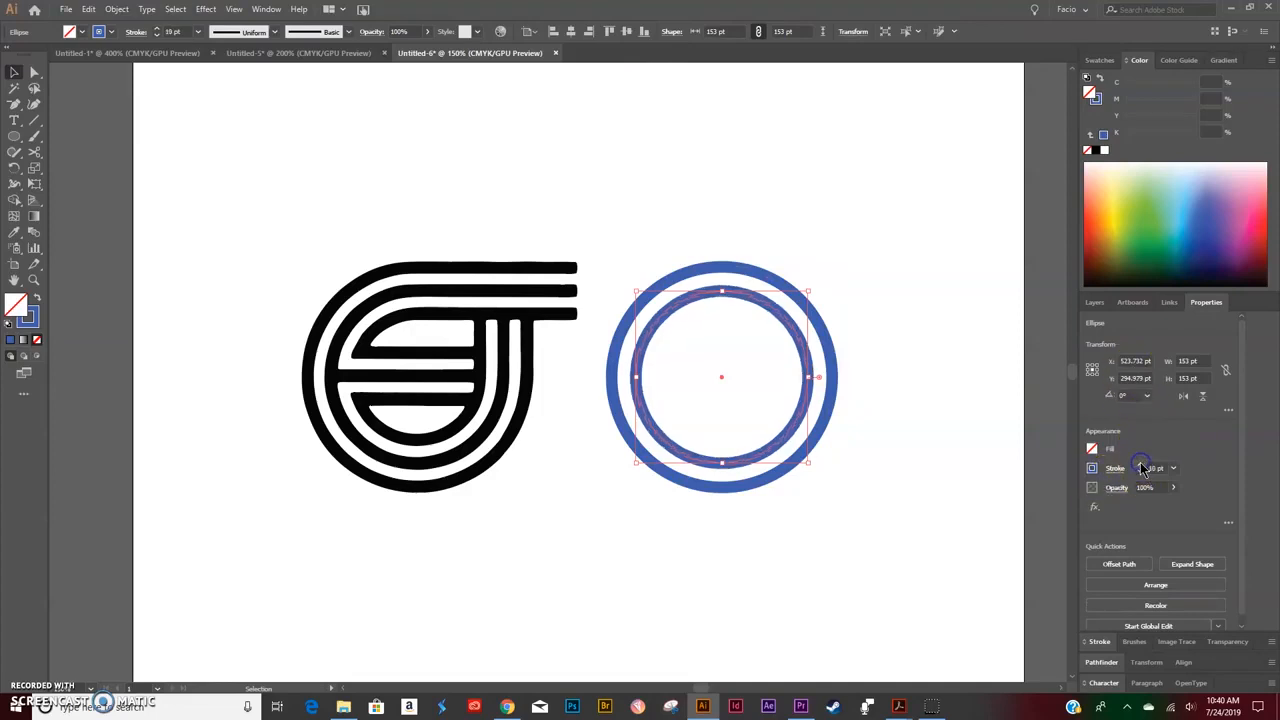
click(972, 489)
Step: Align both circles by their vertical centers, with the outer circle as the key object
drag(901, 251, 778, 420)
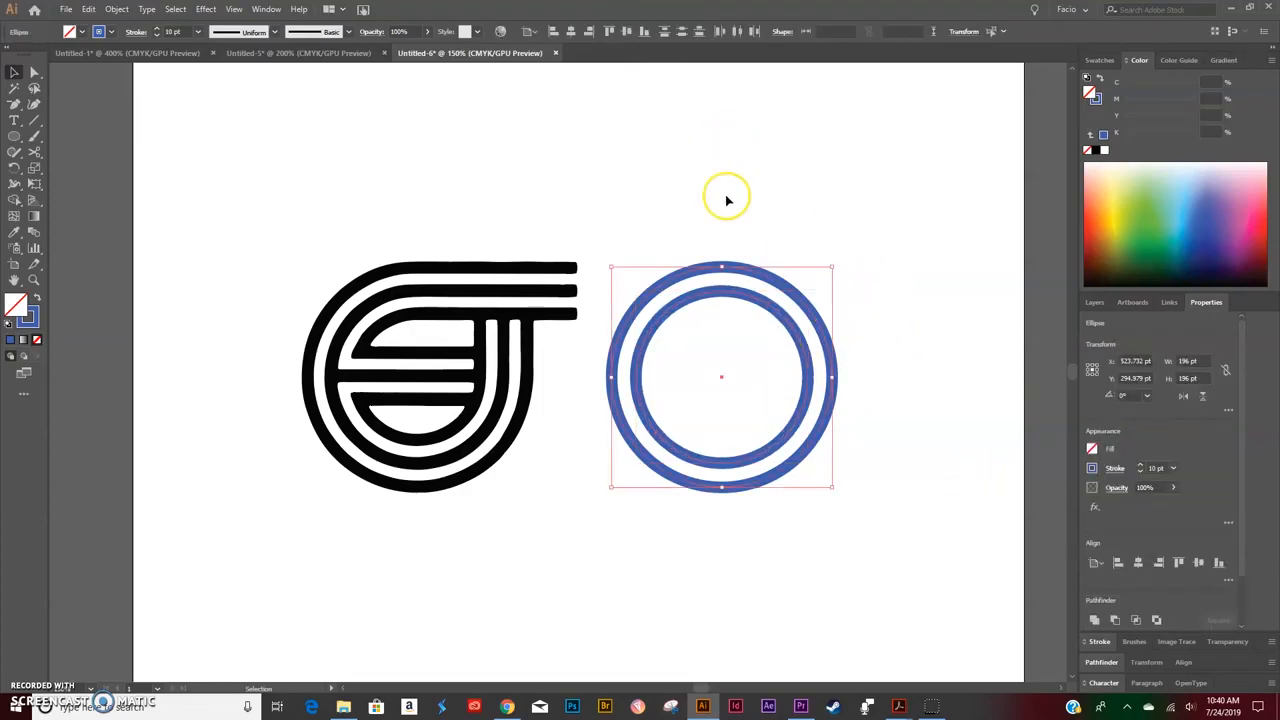
click(748, 268)
click(627, 31)
click(945, 352)
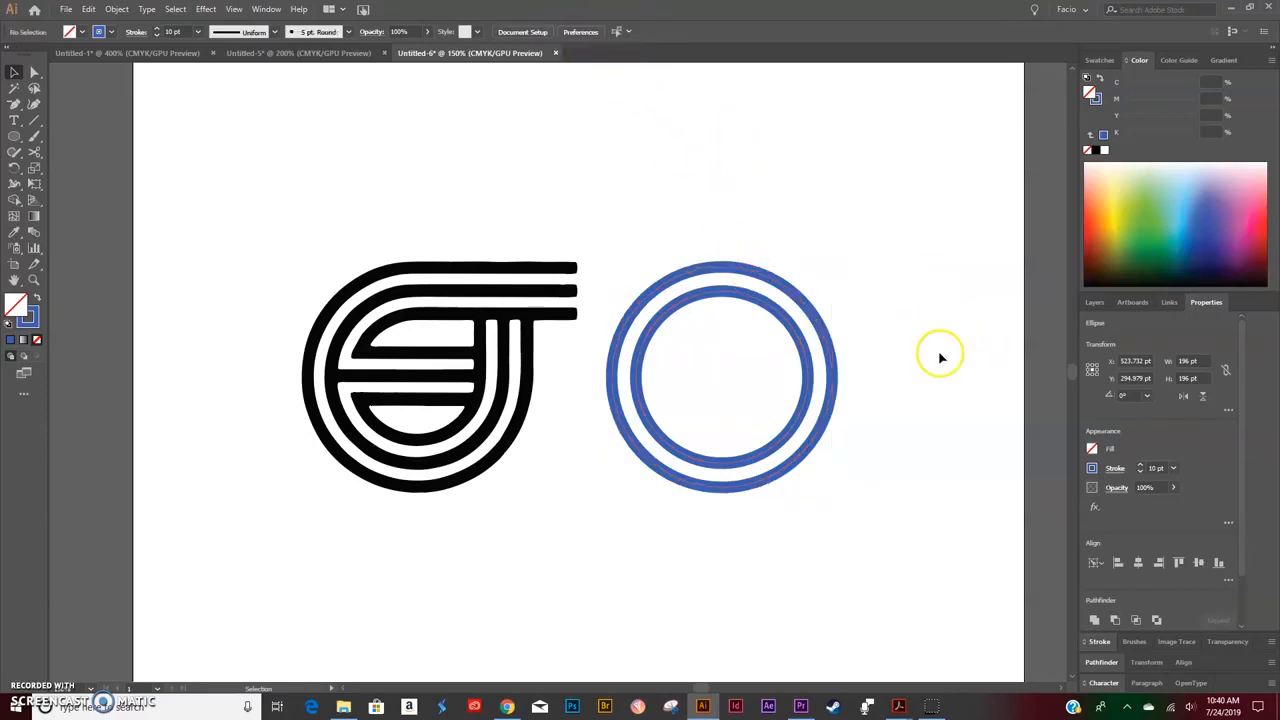
Step: Copy the 153 pt circle and paste the duplicate in front, in the same place
click(805, 348)
key(a)
key(v)
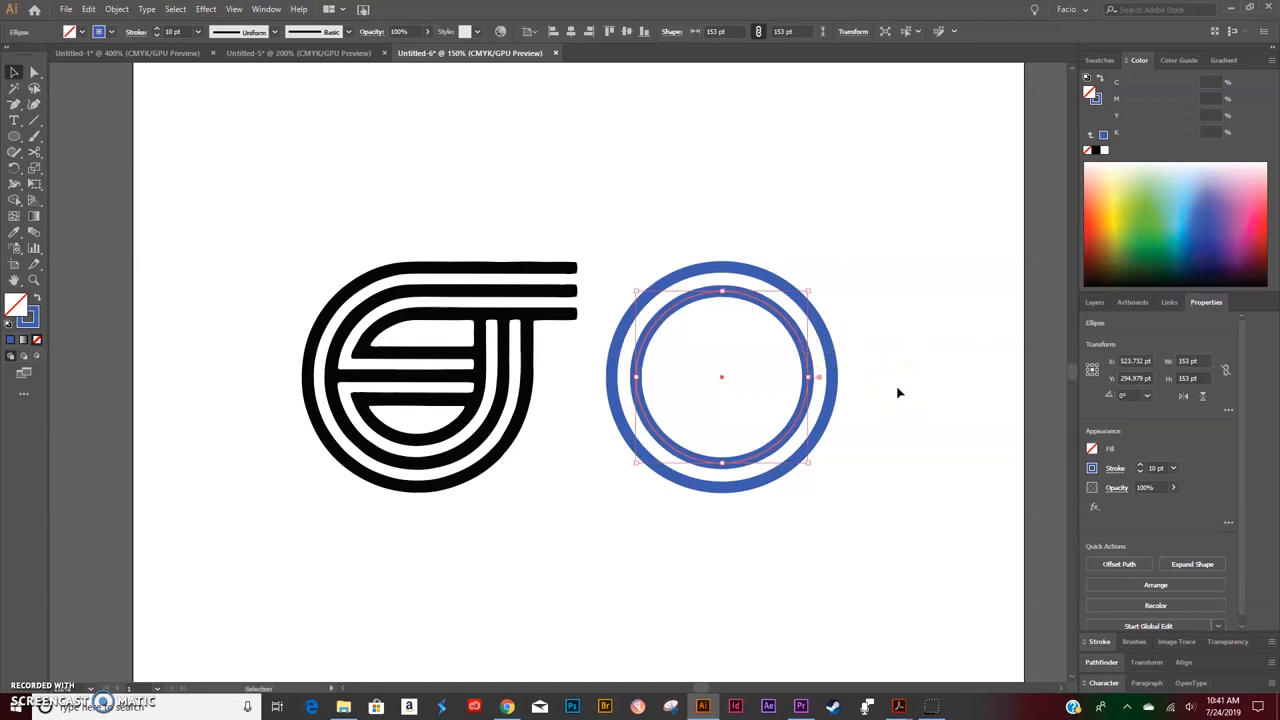
Step: Set the width and height of the newly pasted circle to 112 pt
click(1097, 302)
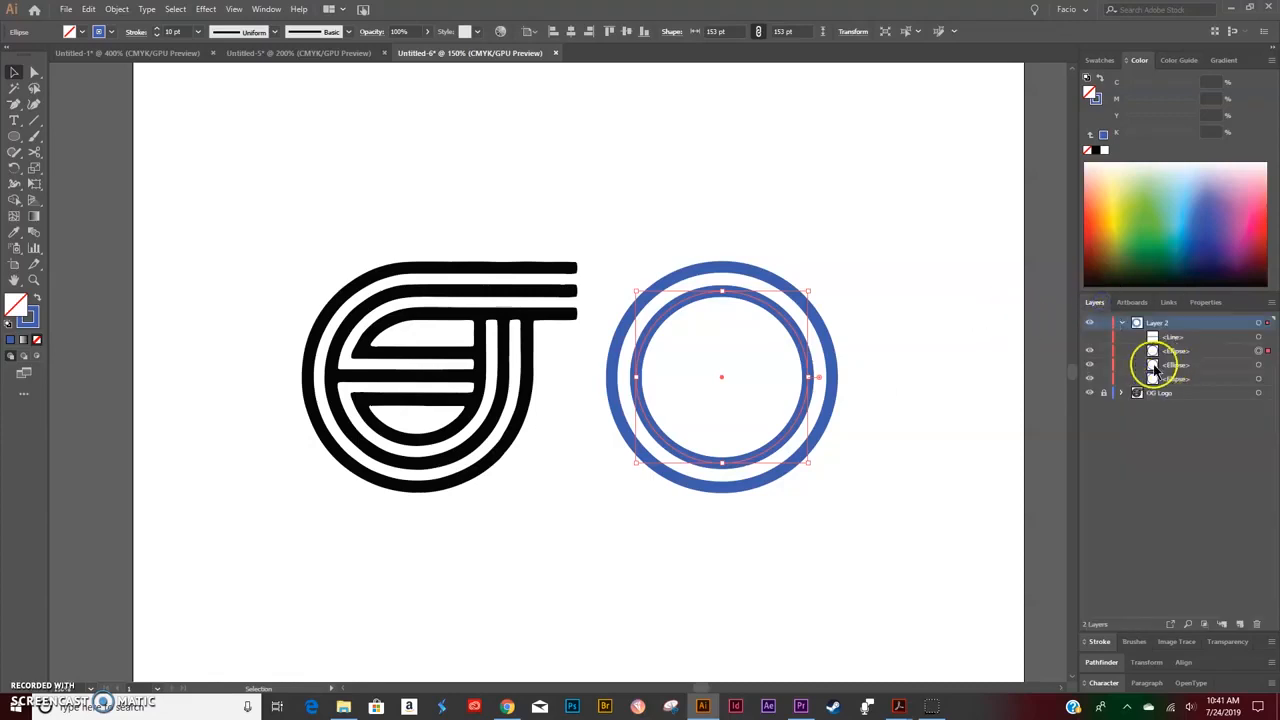
click(1206, 302)
click(1190, 361)
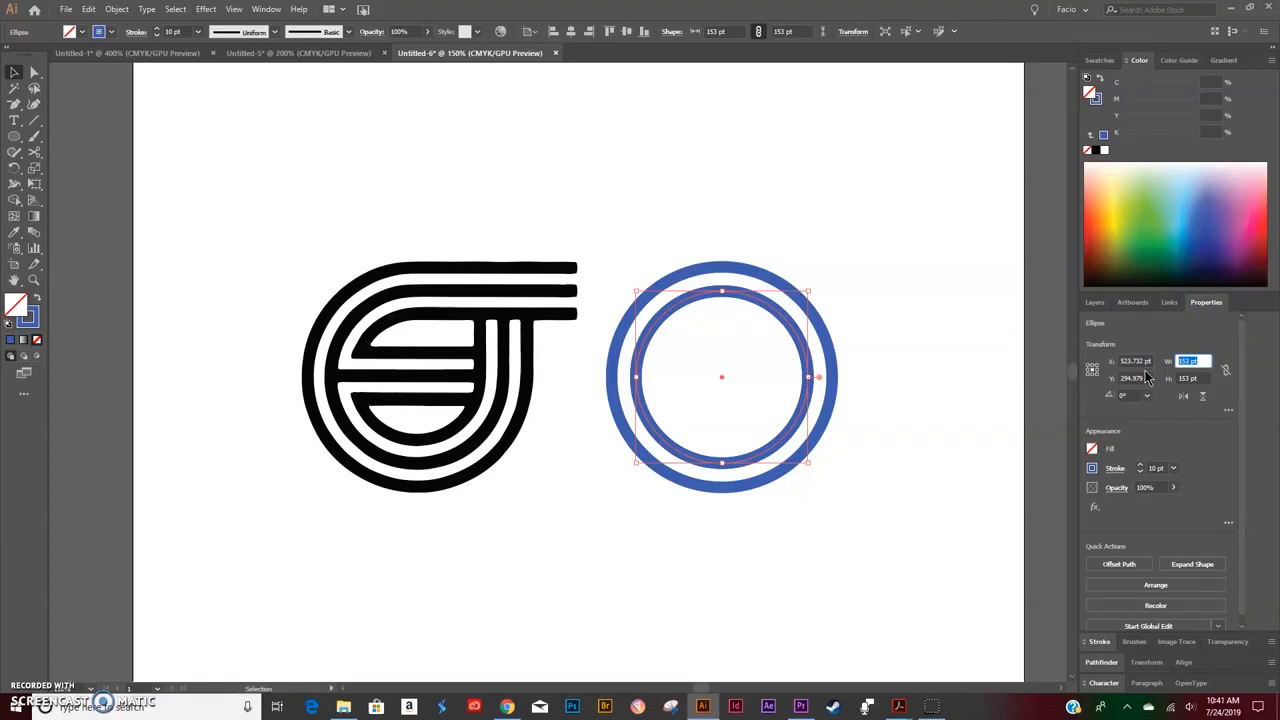
click(1188, 378)
text(112)
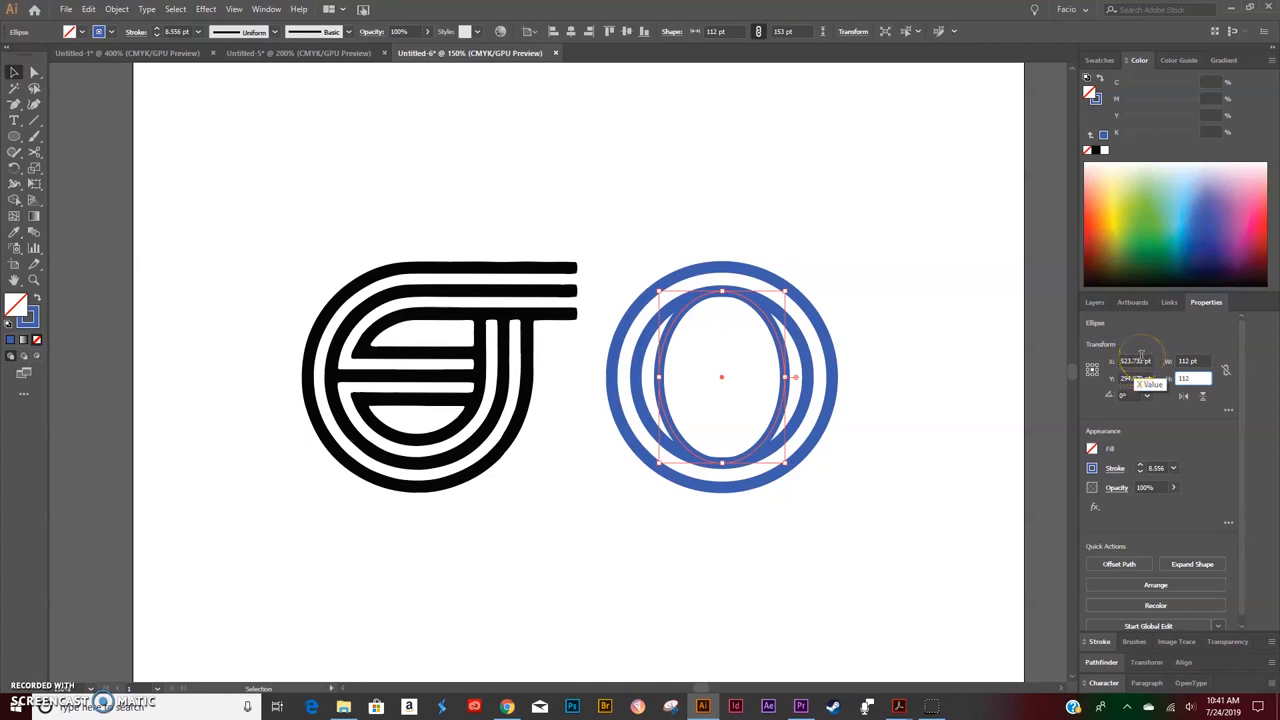
key(Return)
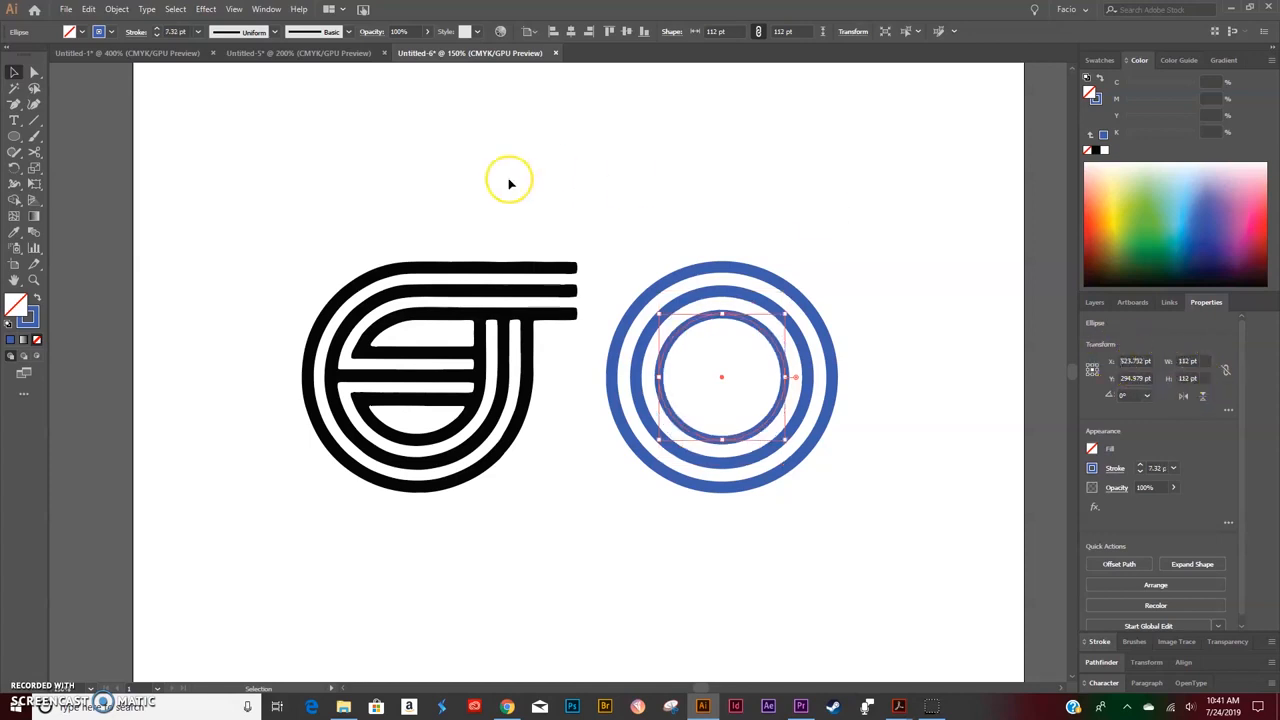
Step: Check the document's measurement units in Document Setup
click(65, 9)
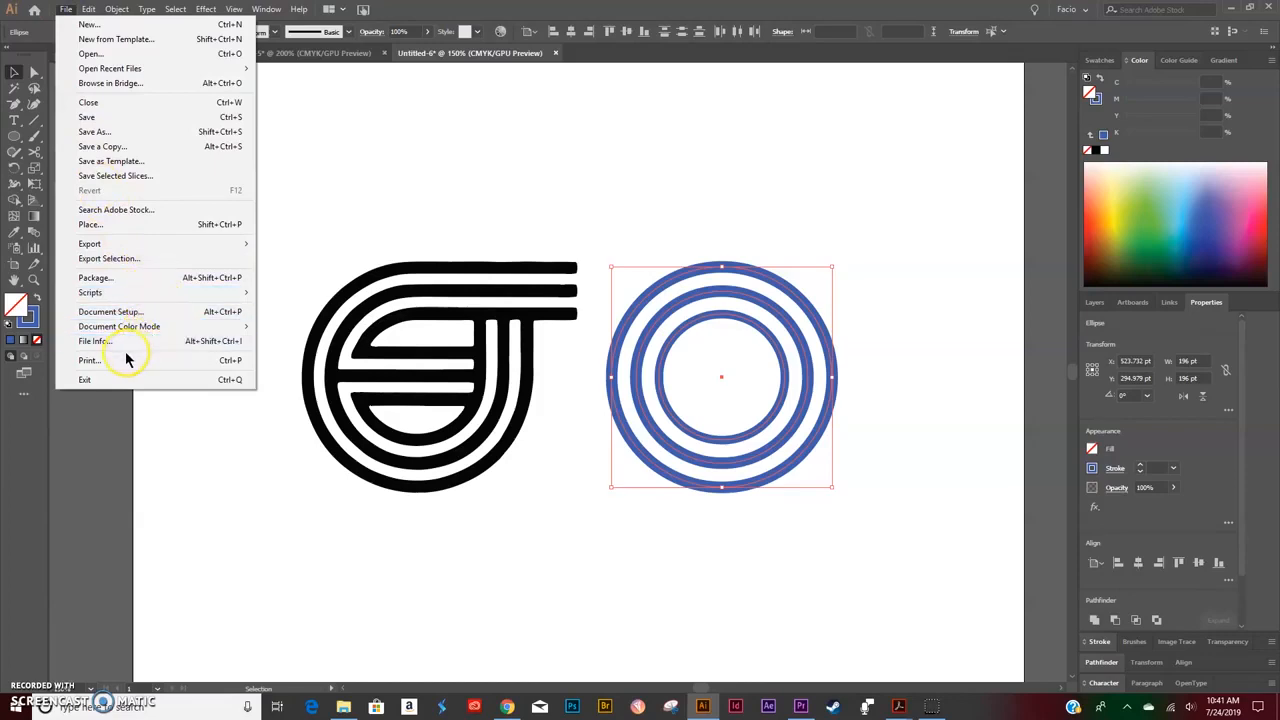
click(110, 311)
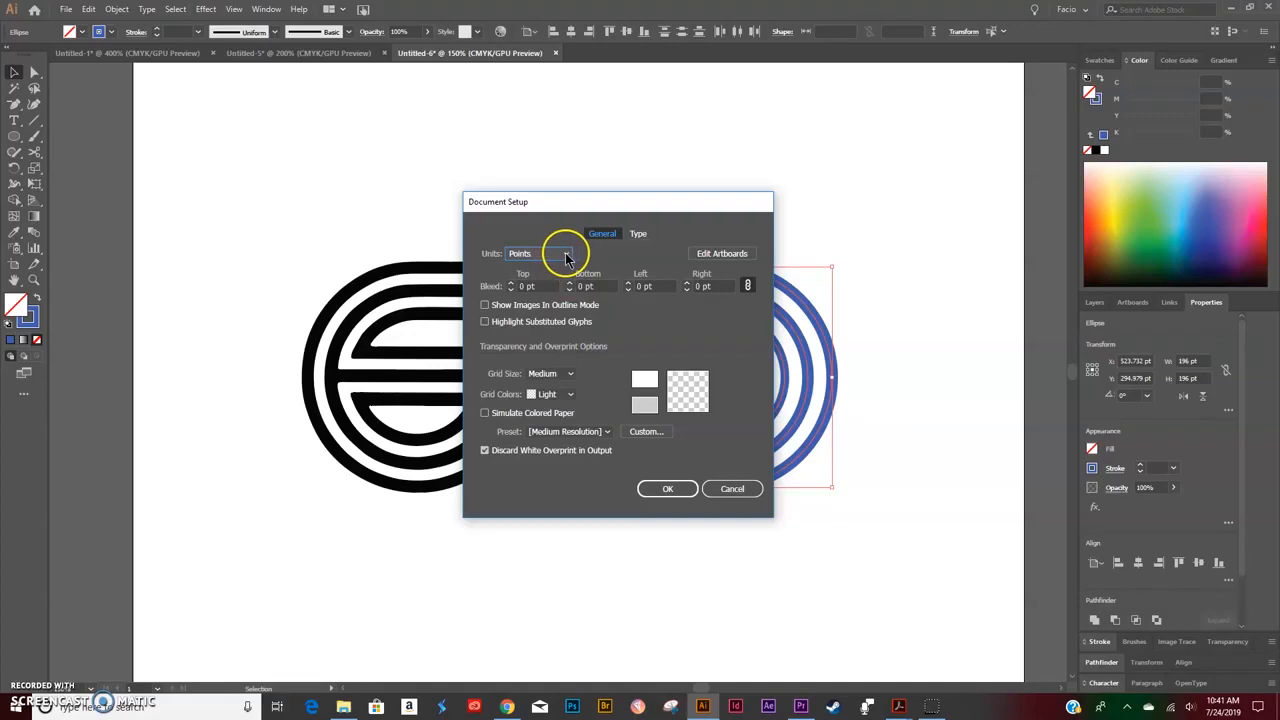
click(730, 489)
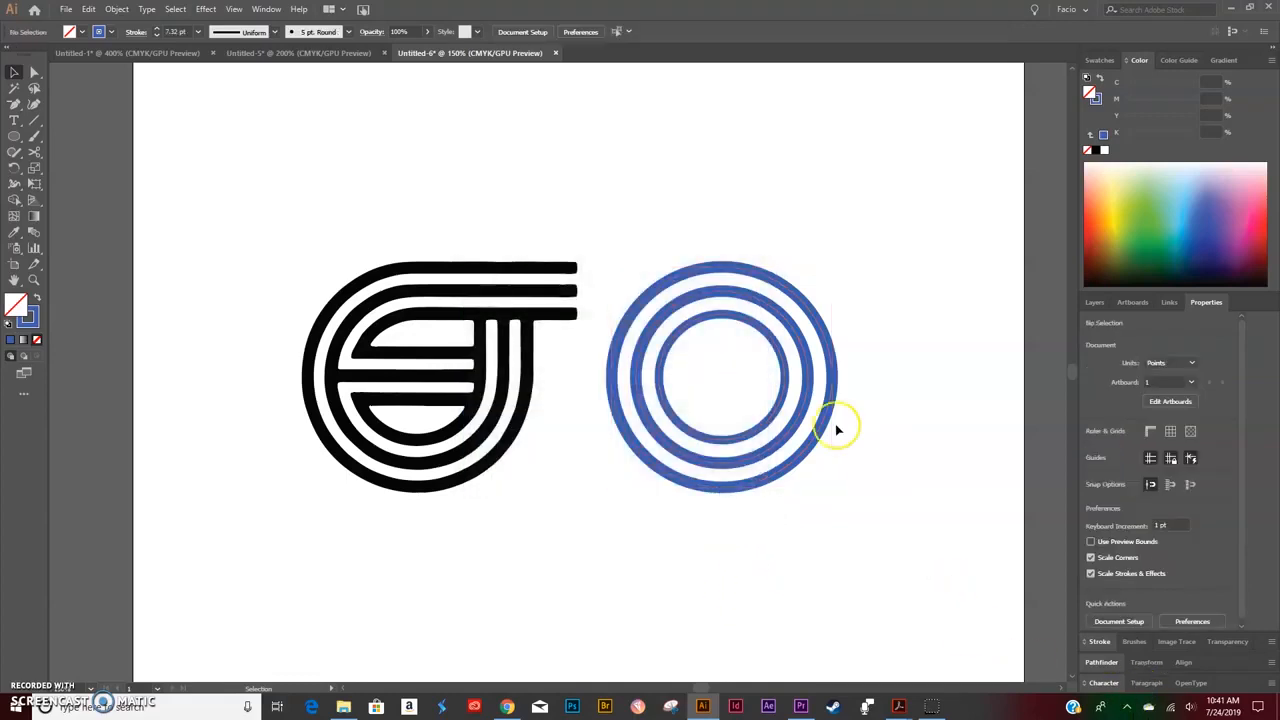
Step: Give all three circles a 10 pt stroke and center them horizontally on the outer circle as key object
click(722, 390)
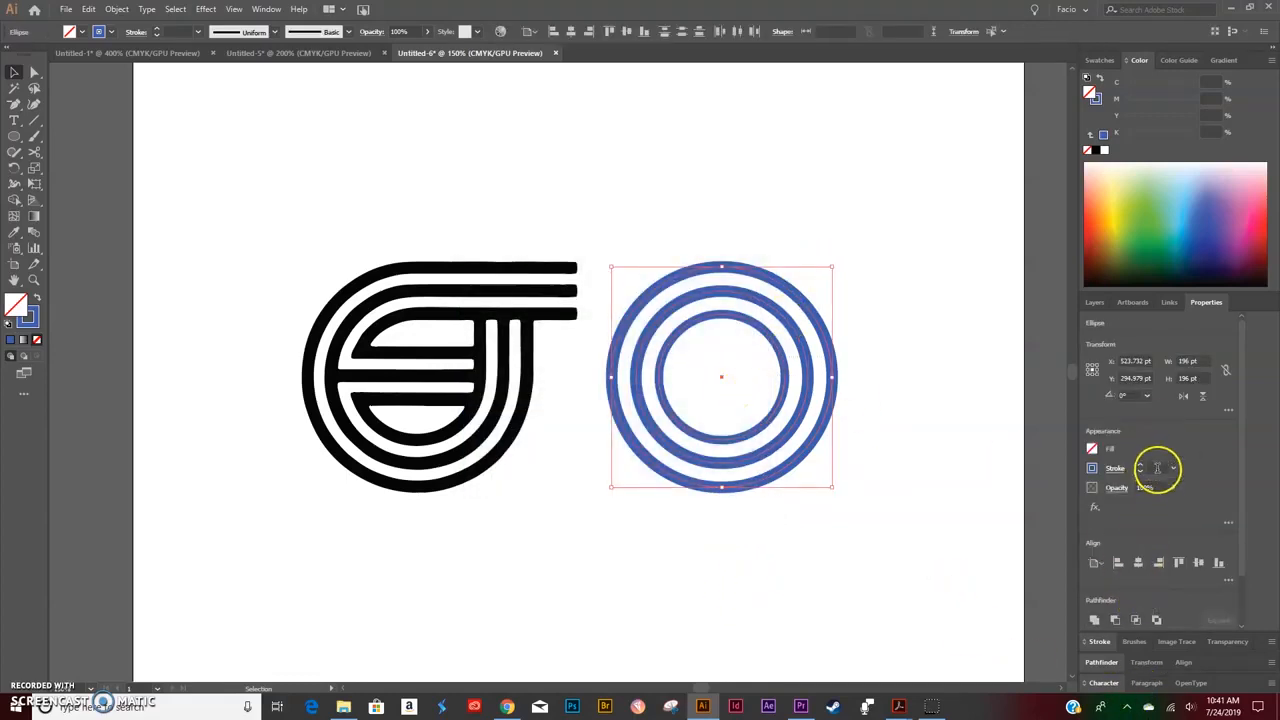
key(Return)
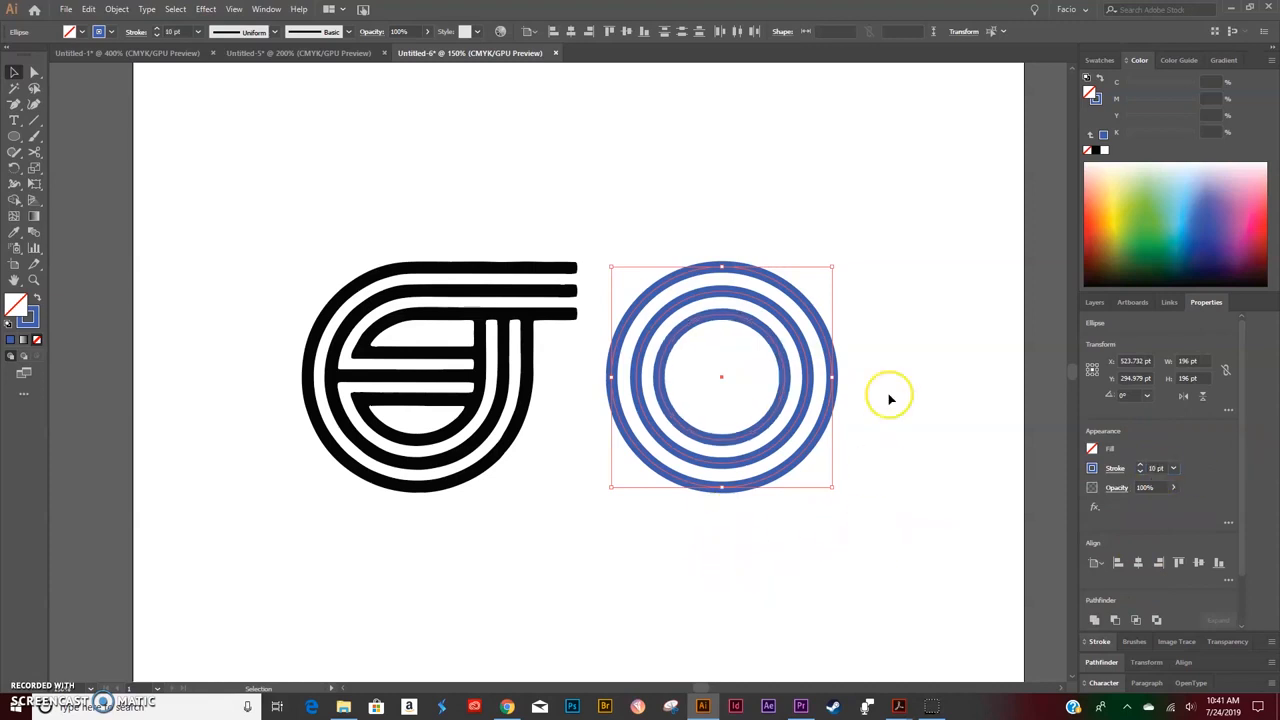
click(796, 298)
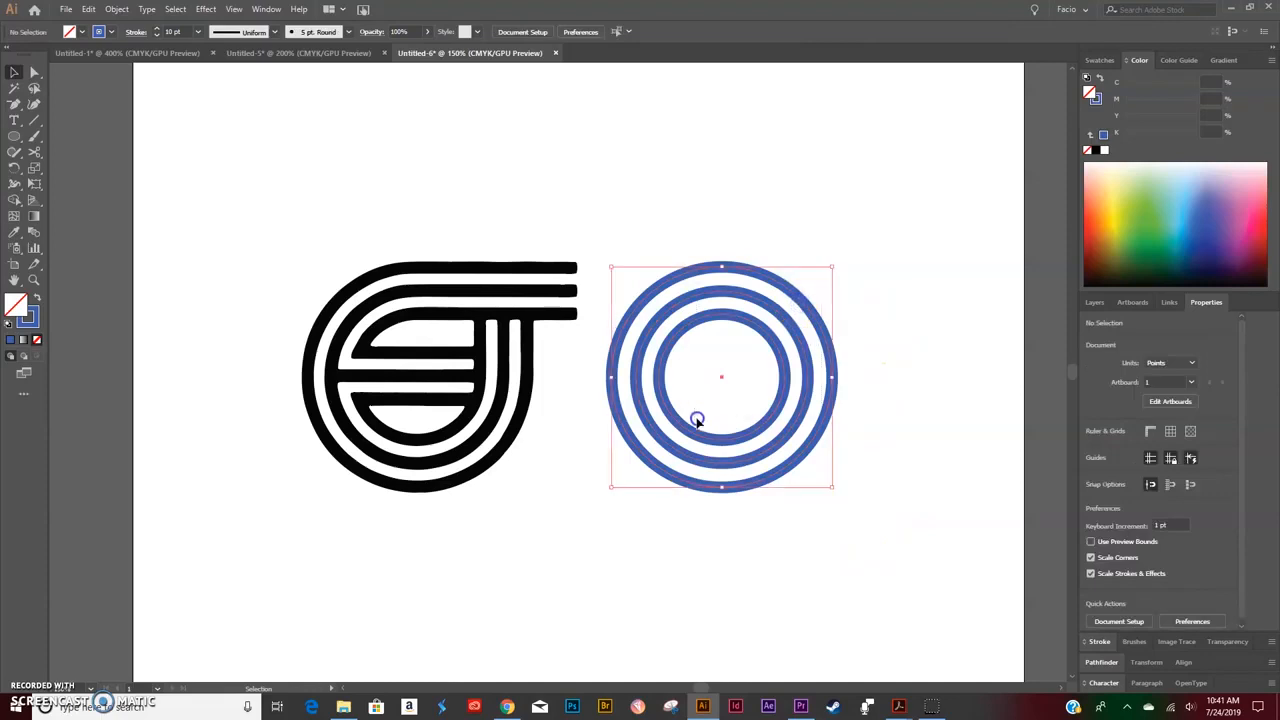
click(794, 287)
click(557, 33)
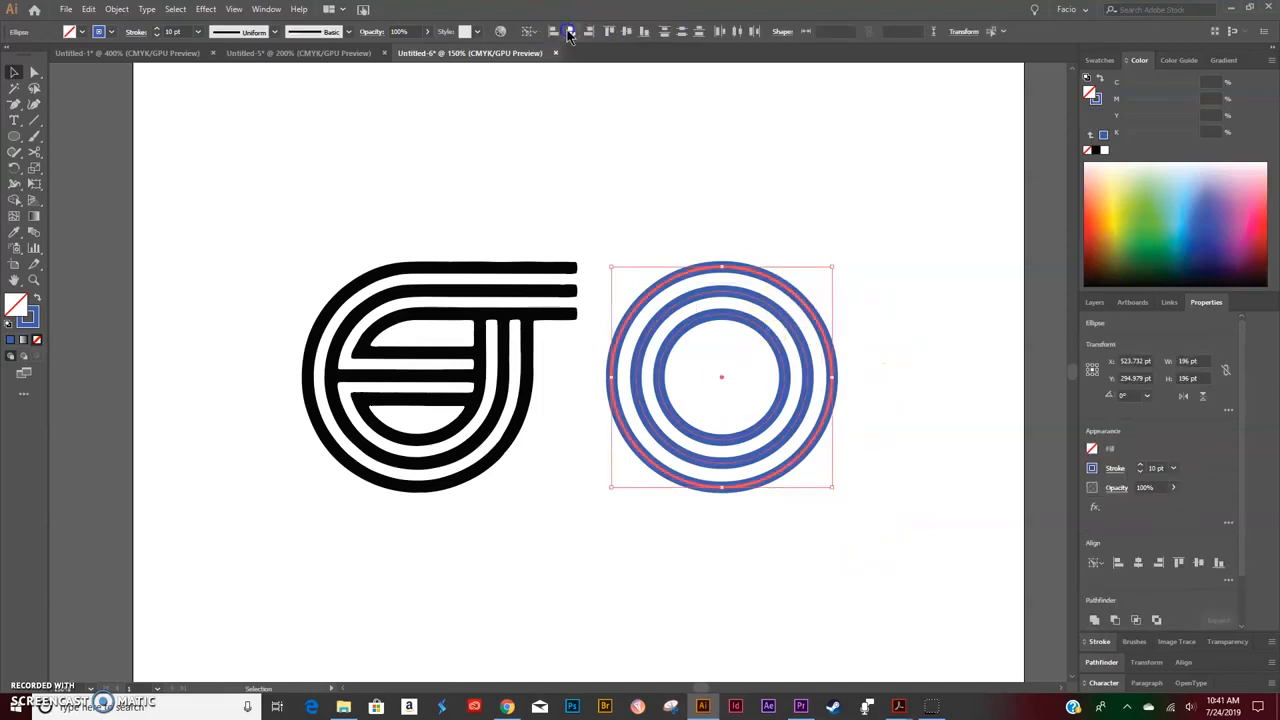
click(929, 330)
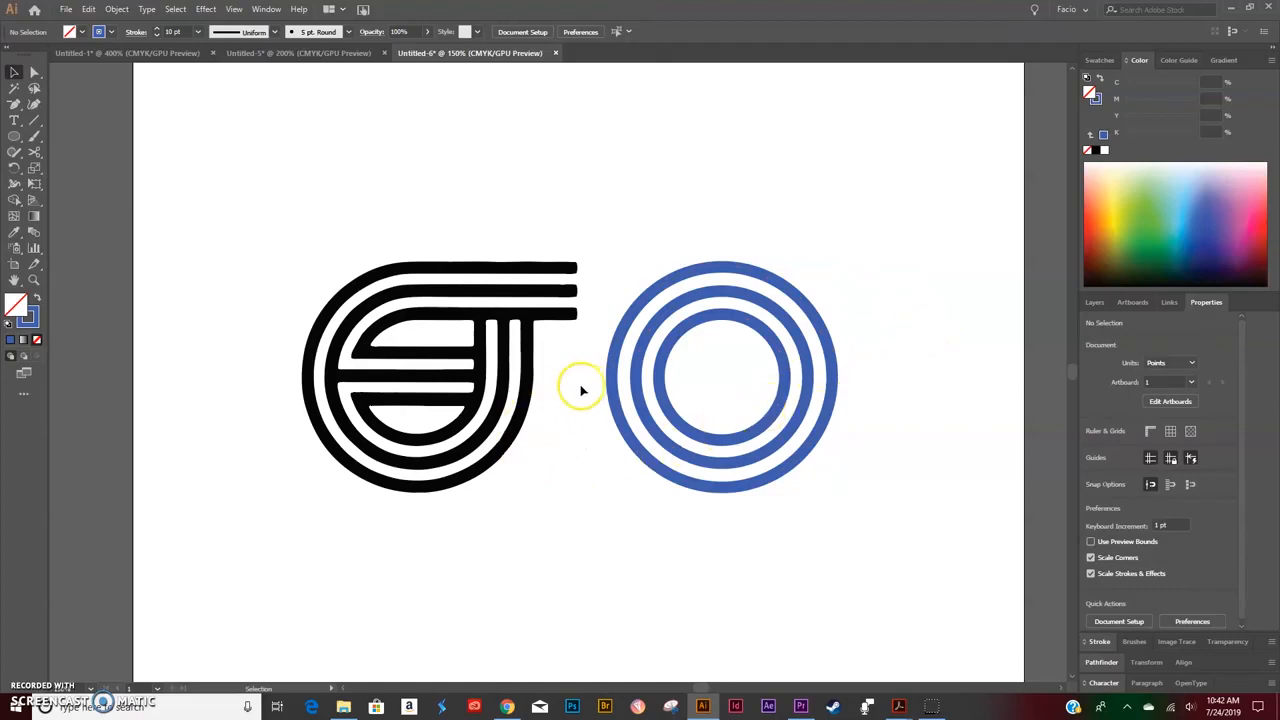
Step: Show the rulers and place a vertical and a horizontal guide crossing at the circles' common center
click(34, 122)
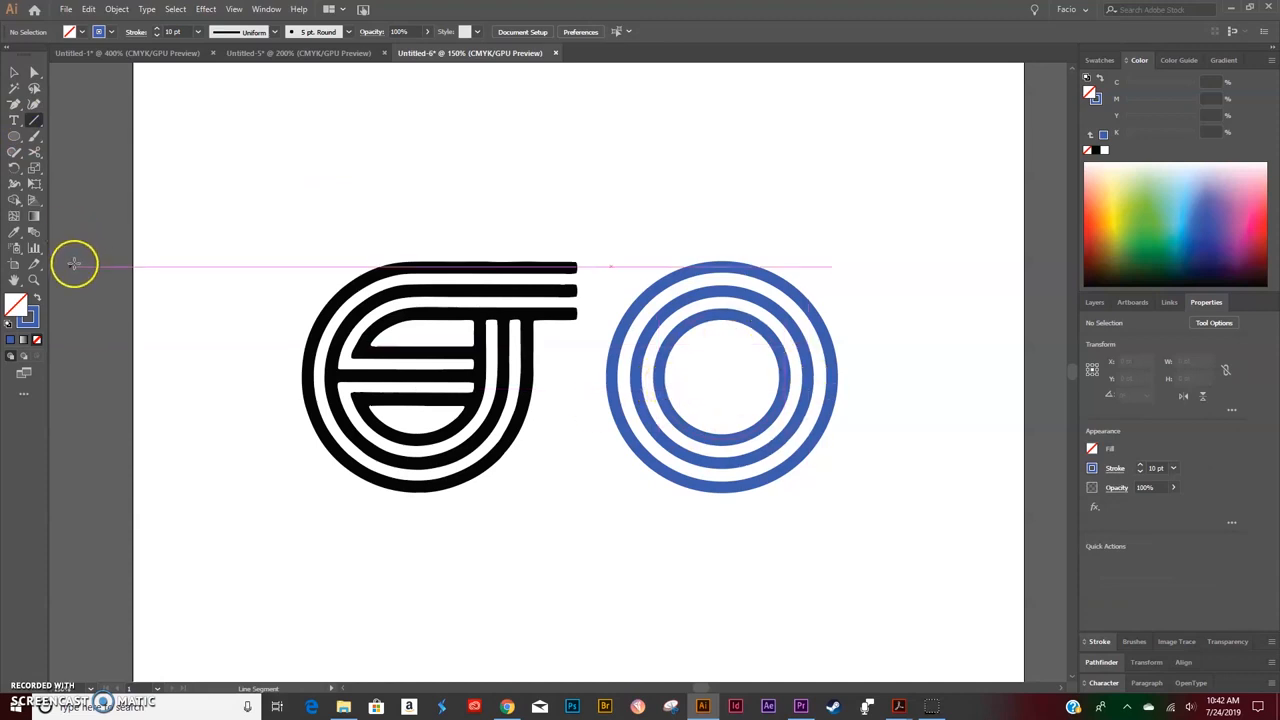
key(ctrl+r)
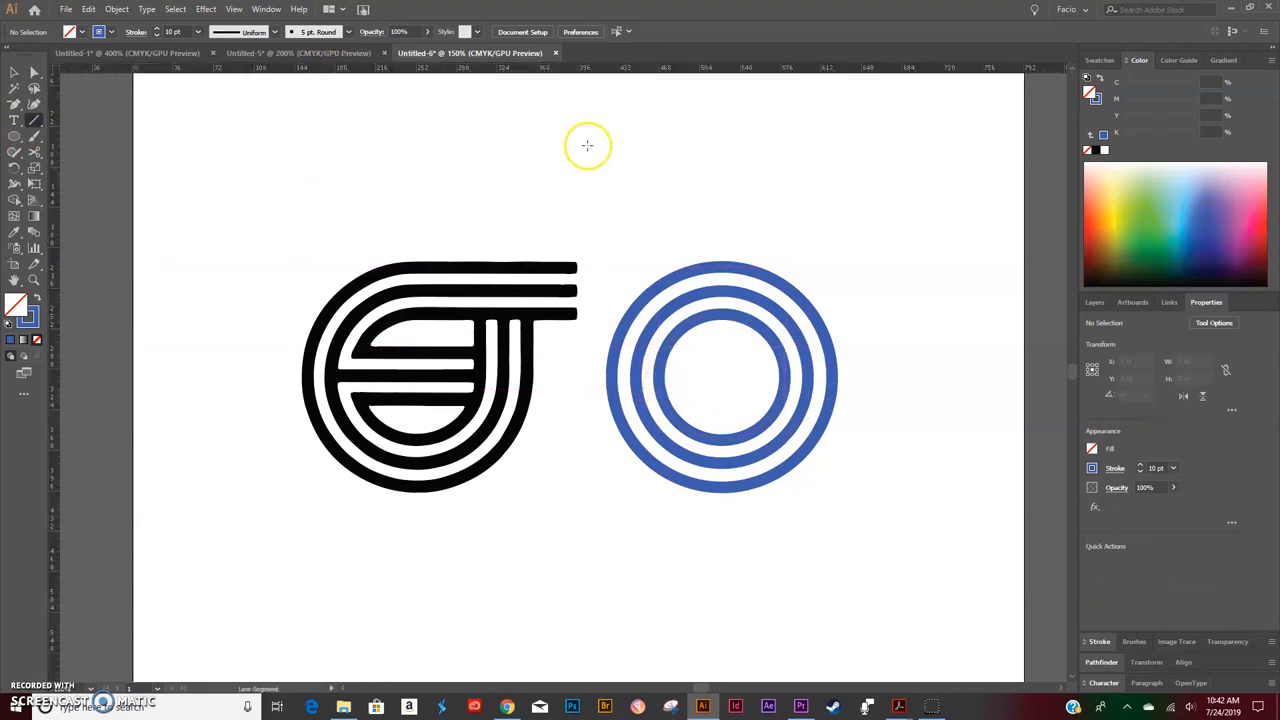
drag(52, 352, 720, 378)
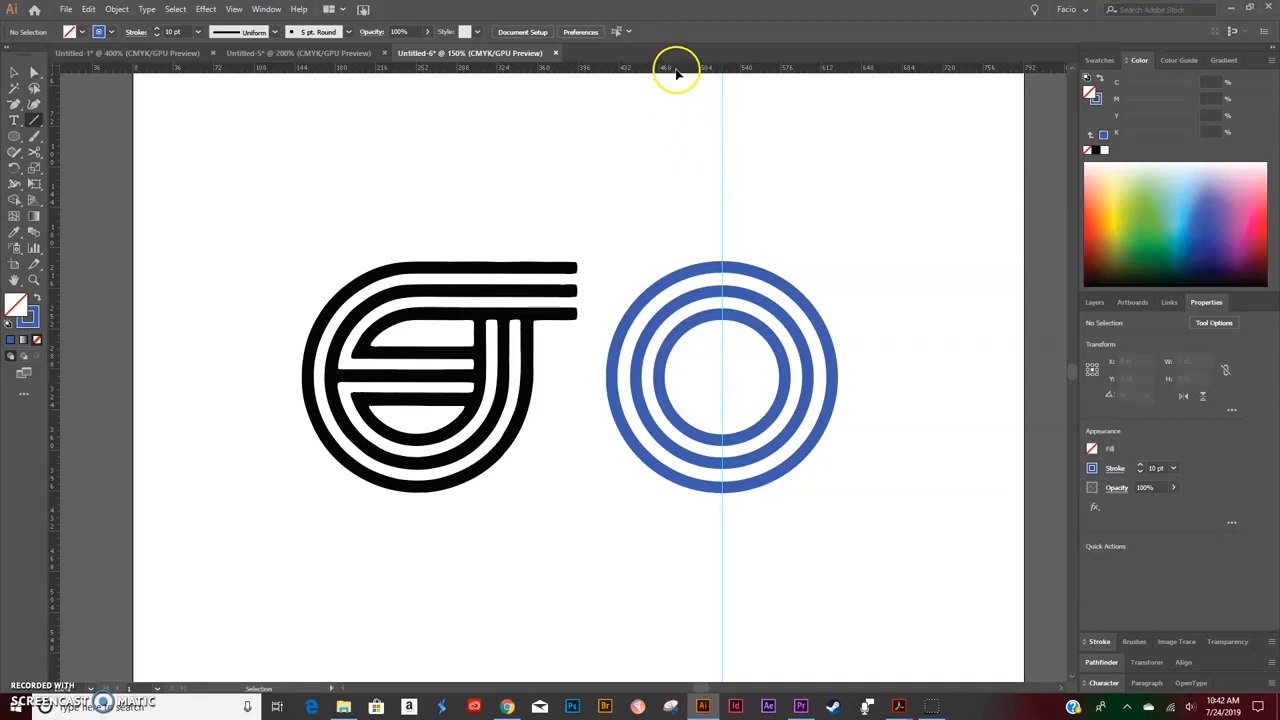
drag(701, 317, 720, 378)
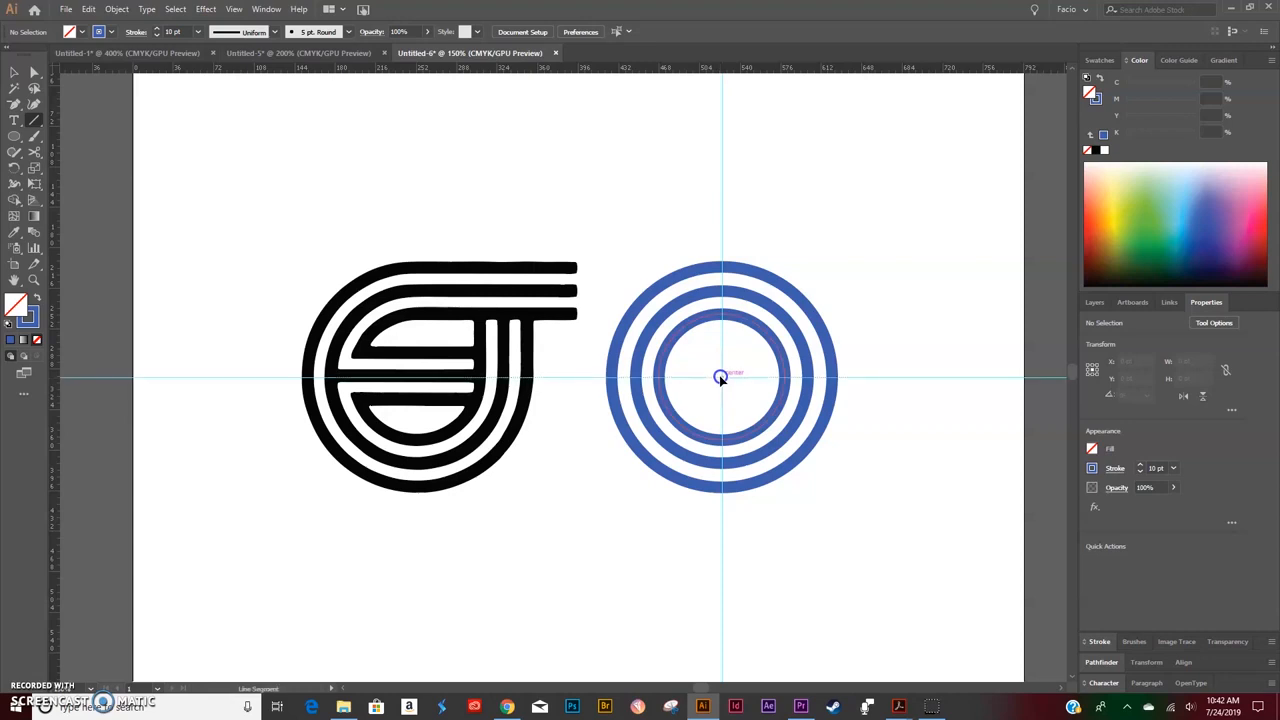
Step: Draw a horizontal 56 pt line with a 10 pt stroke from the circles' center to the left point of the innermost circle, and select it
key(ctrl+equal)
key(ctrl+equal)
key(ctrl+equal)
key(ctrl+equal)
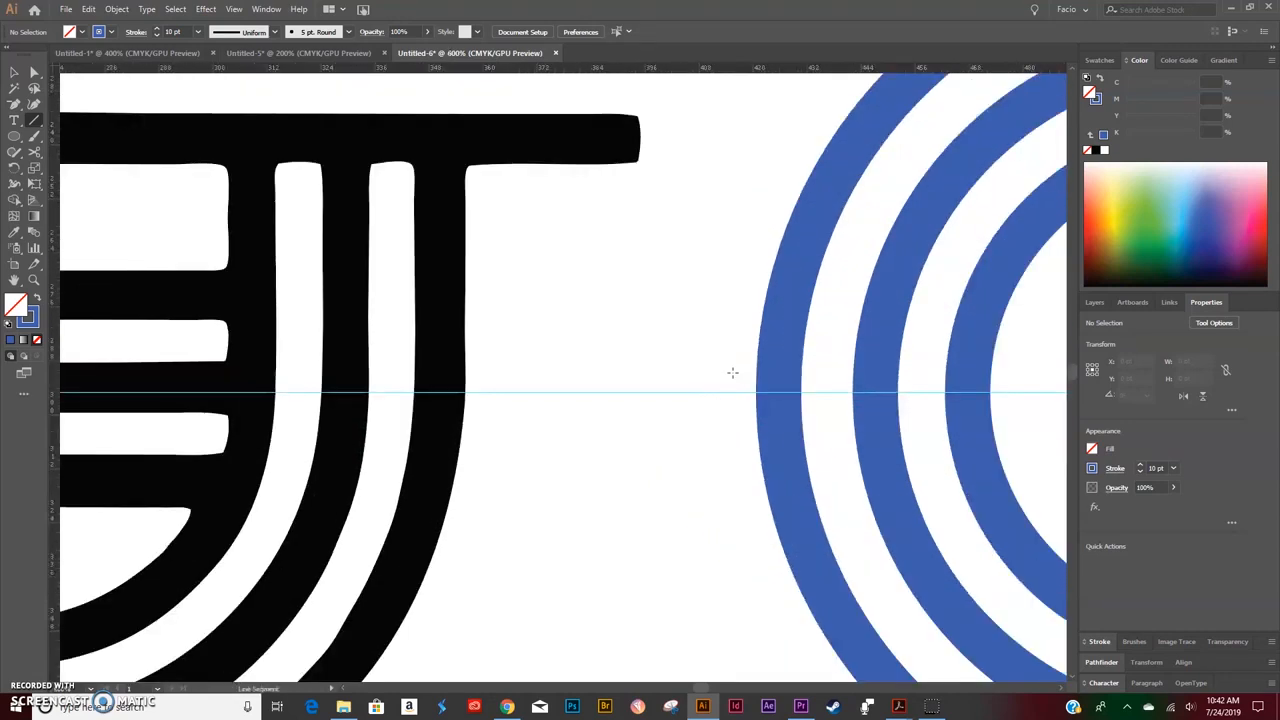
scroll(860, 409, right, 2)
scroll(855, 431, right, 2)
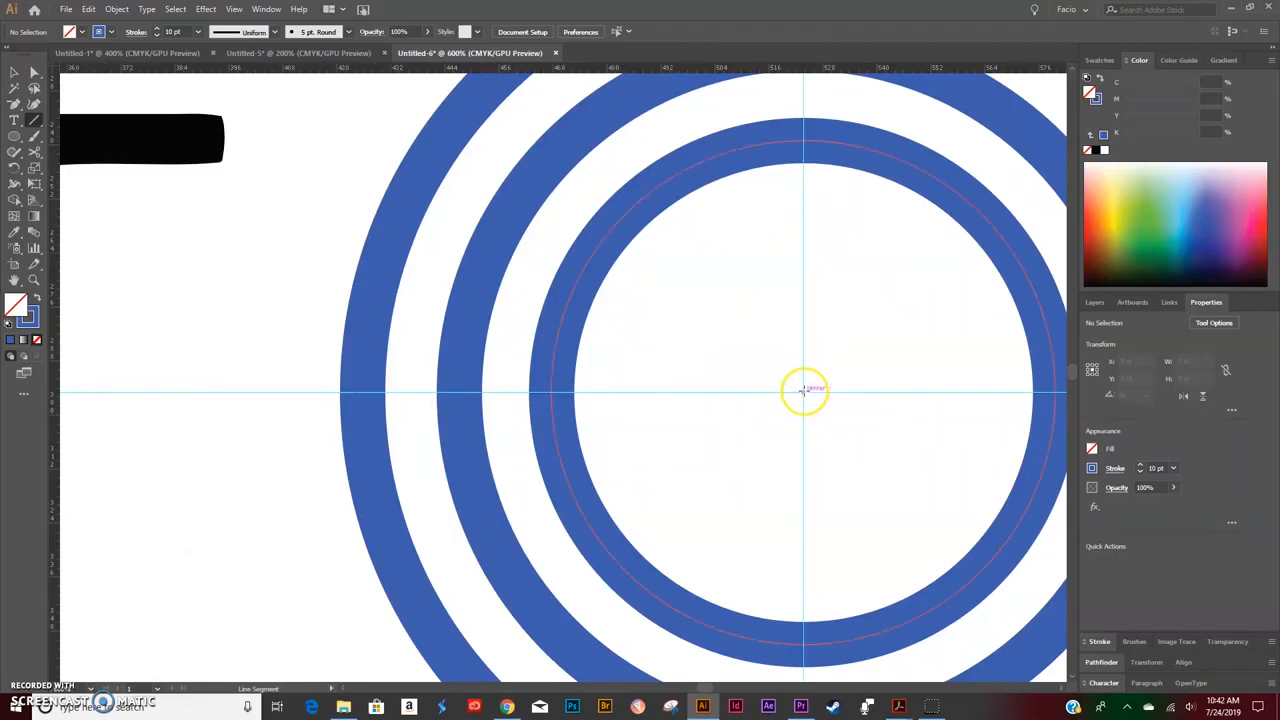
drag(804, 390, 551, 393)
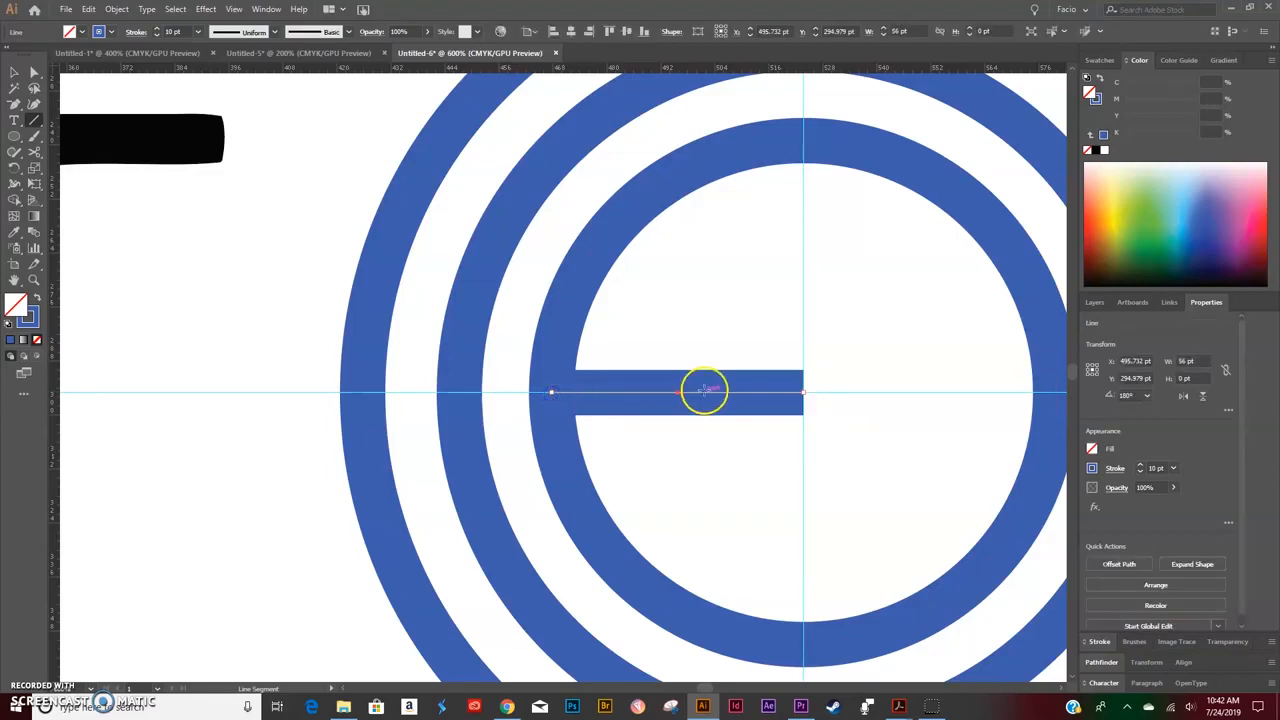
key(v)
click(734, 465)
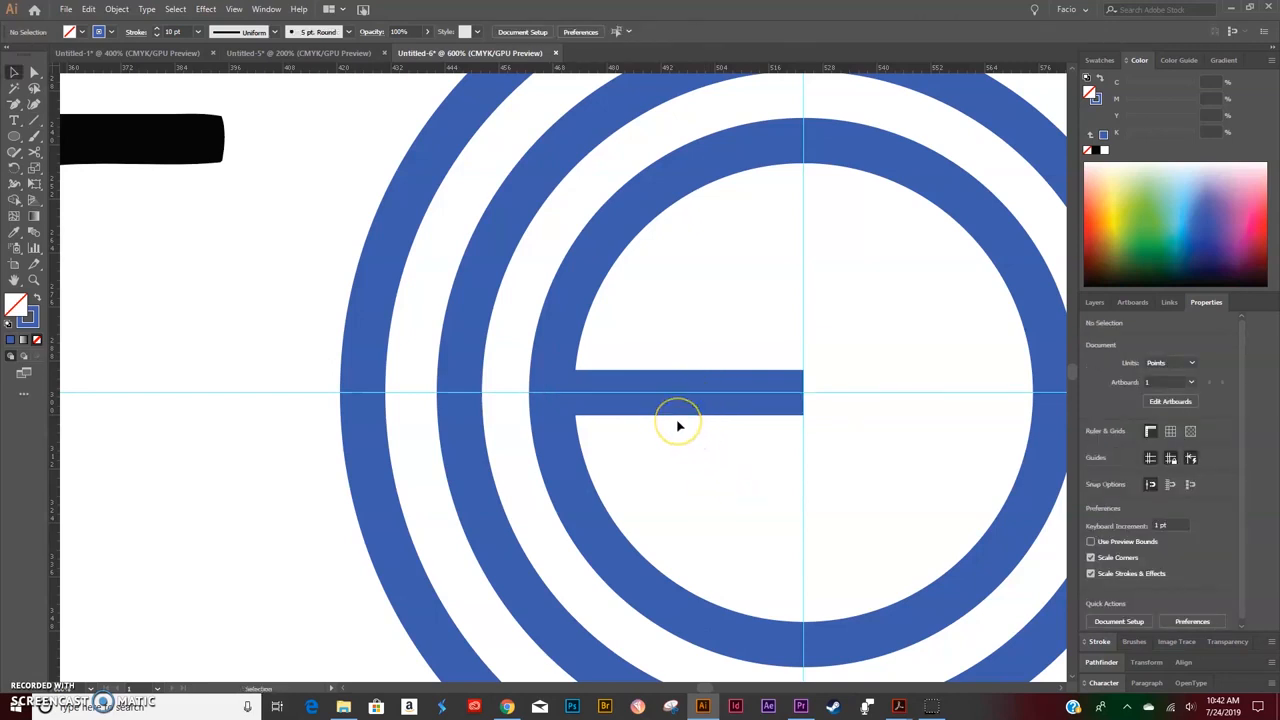
click(668, 378)
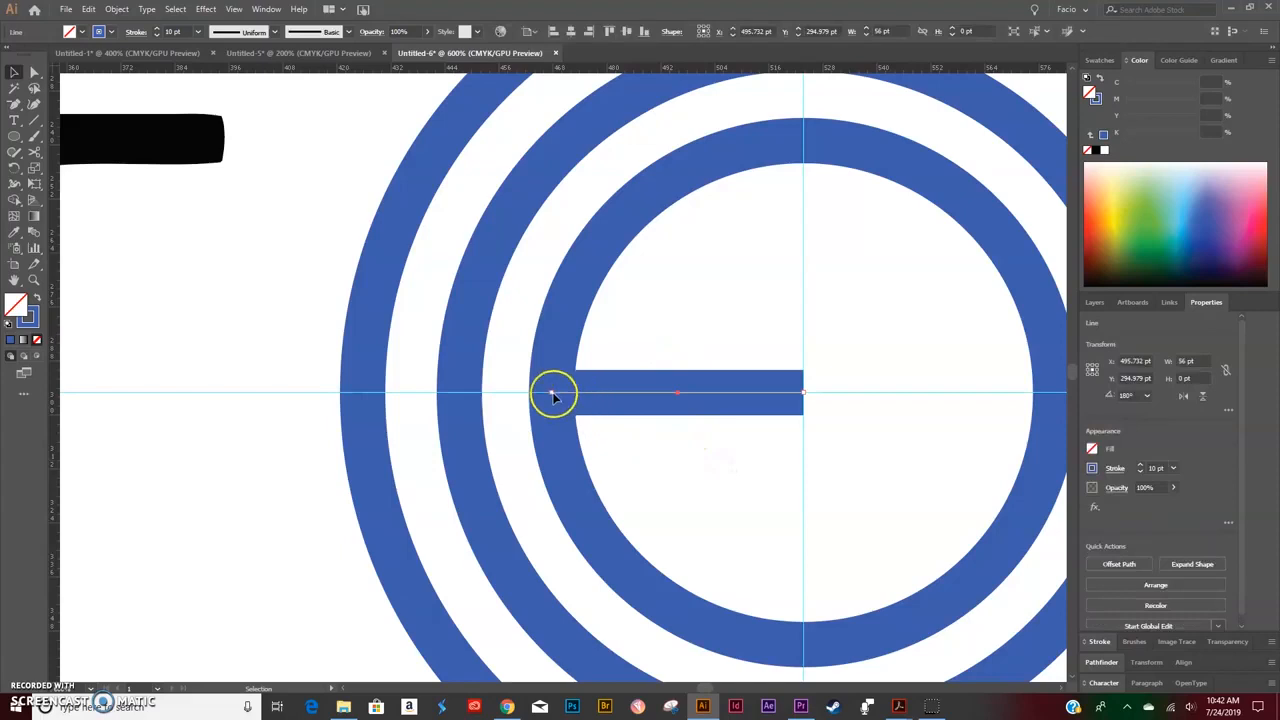
Step: Extend the left end of the horizontal line to the left point of the middle circle
key(a)
click(551, 394)
drag(551, 396, 462, 391)
key(v)
drag(843, 348, 803, 396)
click(835, 375)
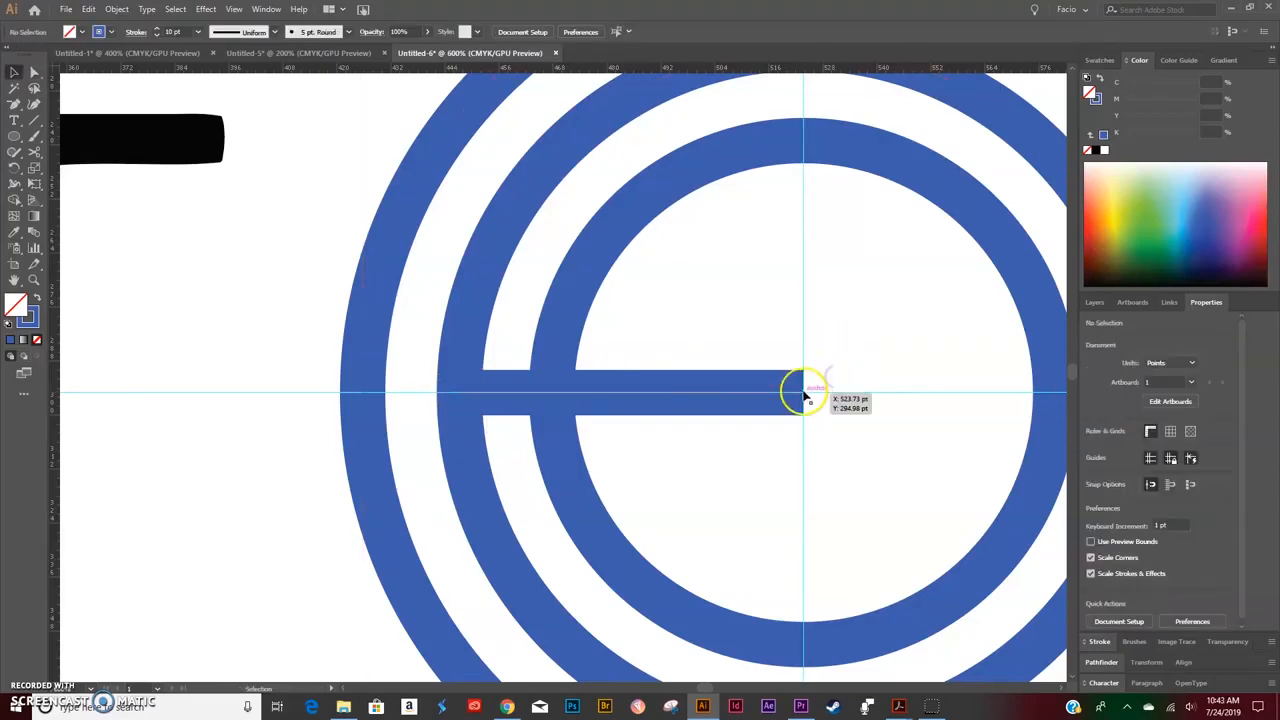
Step: Extend the horizontal line's other end from the circles' center to the right point of the innermost circle
scroll(700, 400, left, 3)
key(a)
click(608, 392)
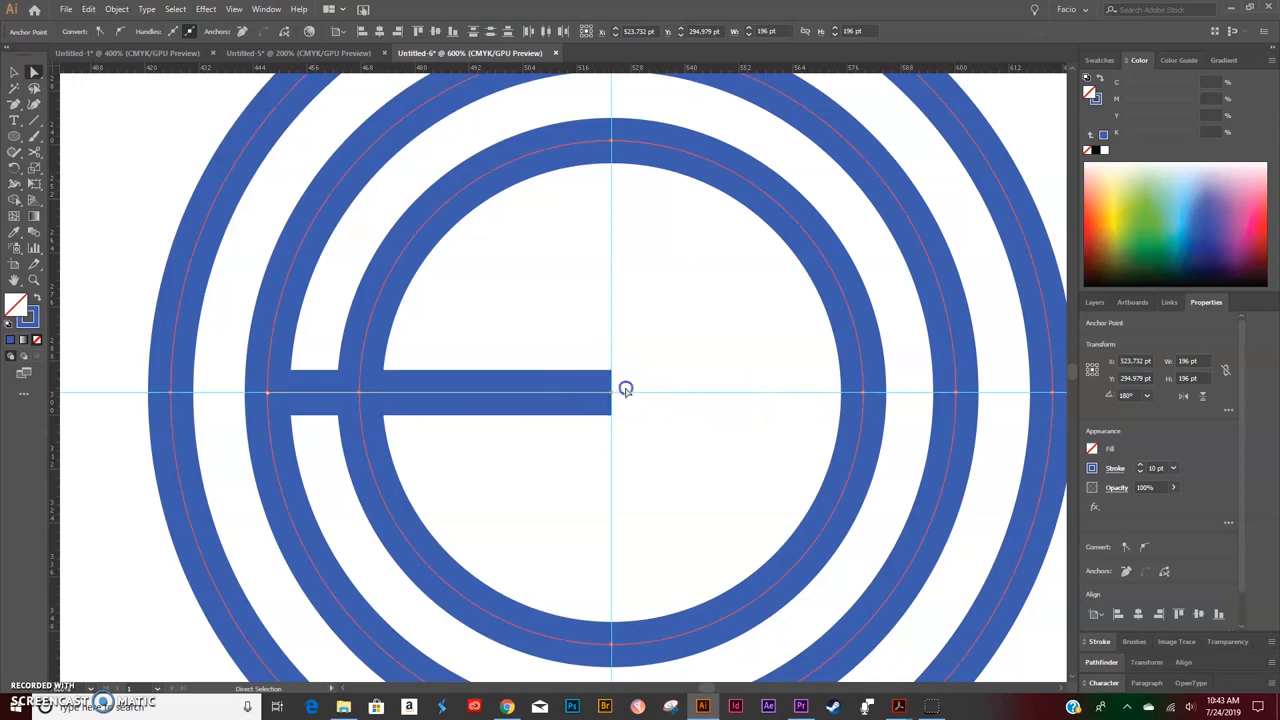
click(625, 389)
click(612, 392)
drag(612, 392, 863, 397)
click(786, 366)
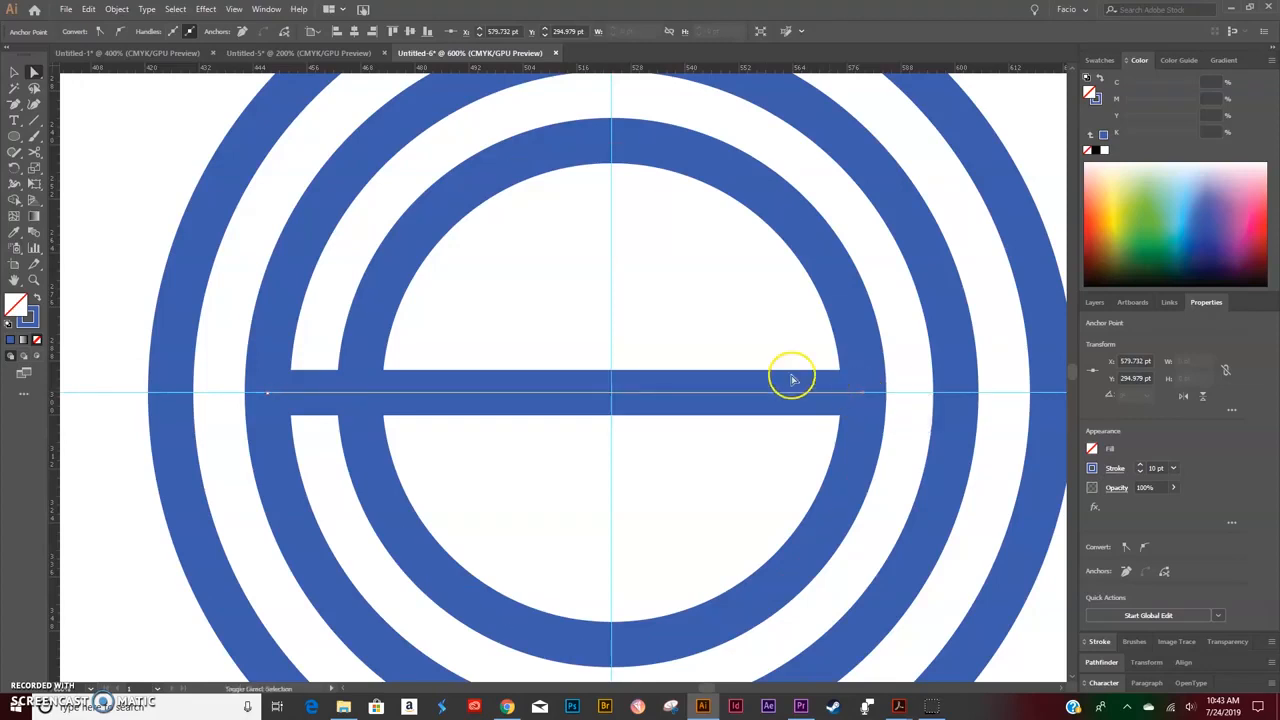
Step: Duplicate the horizontal center line straight upward by 24.72 pt
key(ctrl+minus)
key(ctrl+minus)
key(ctrl+minus)
key(ctrl+minus)
key(ctrl+minus)
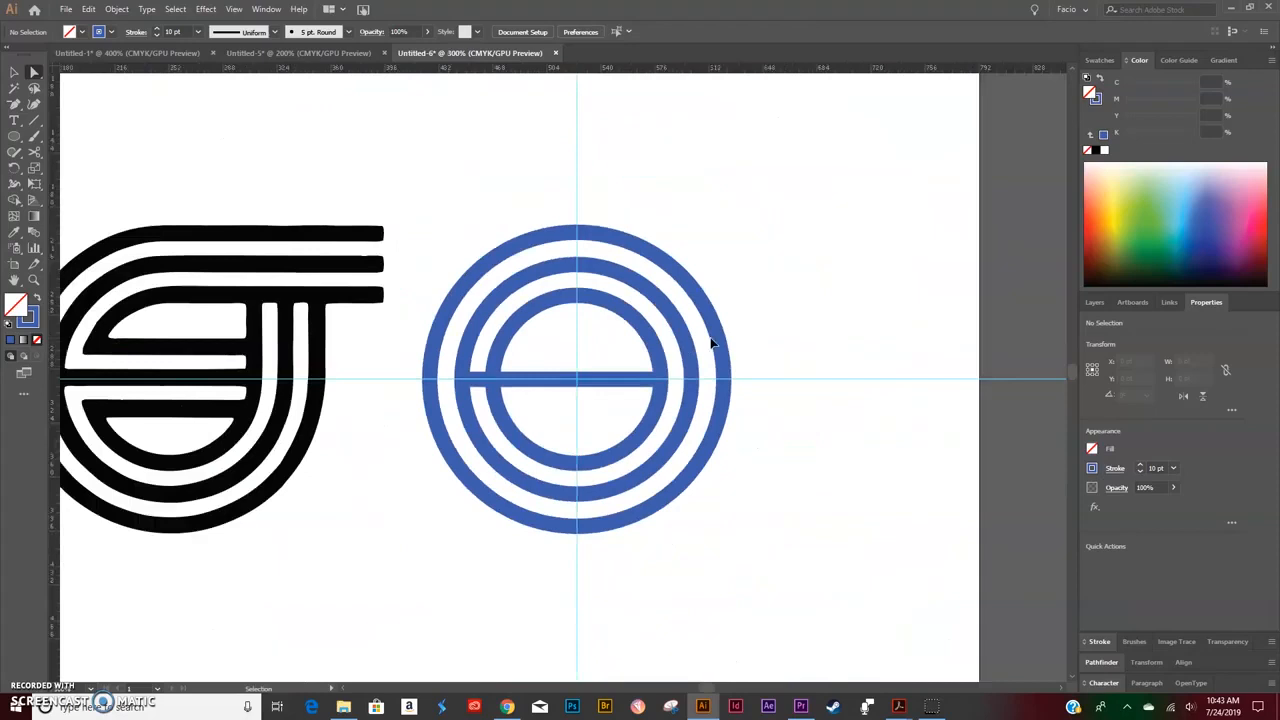
key(ctrl+plus)
key(ctrl+plus)
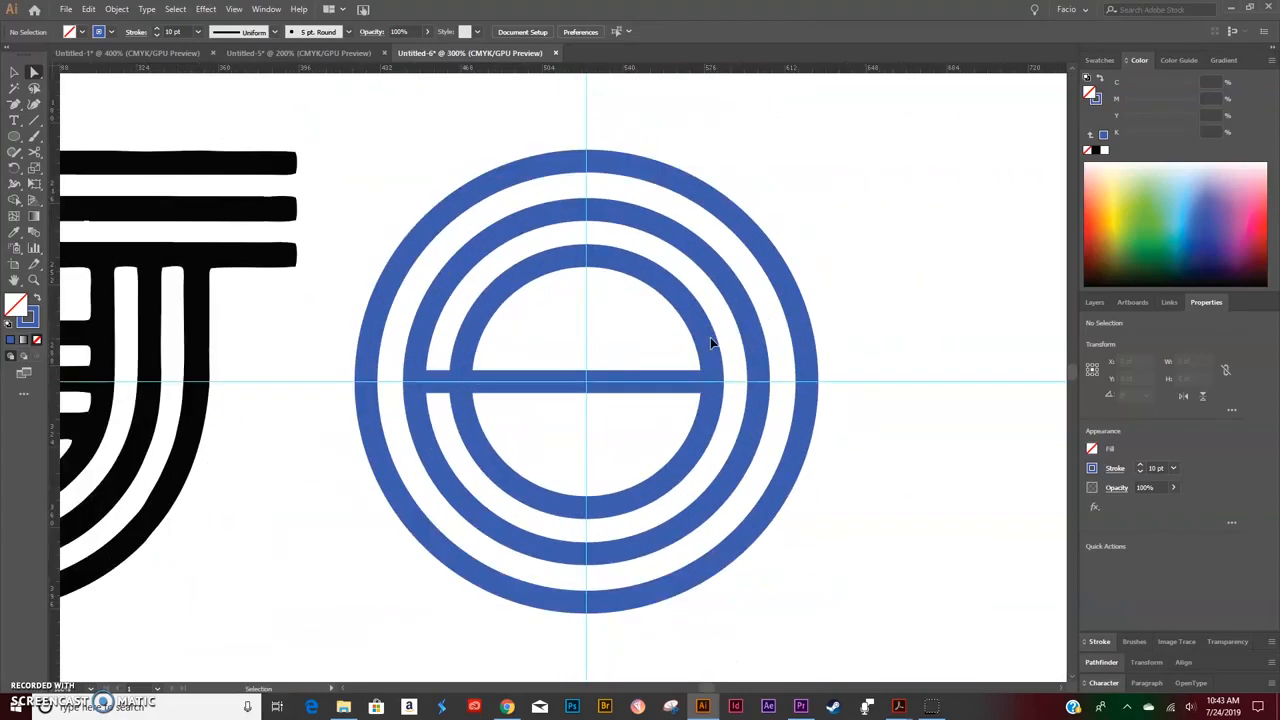
key(v)
click(622, 384)
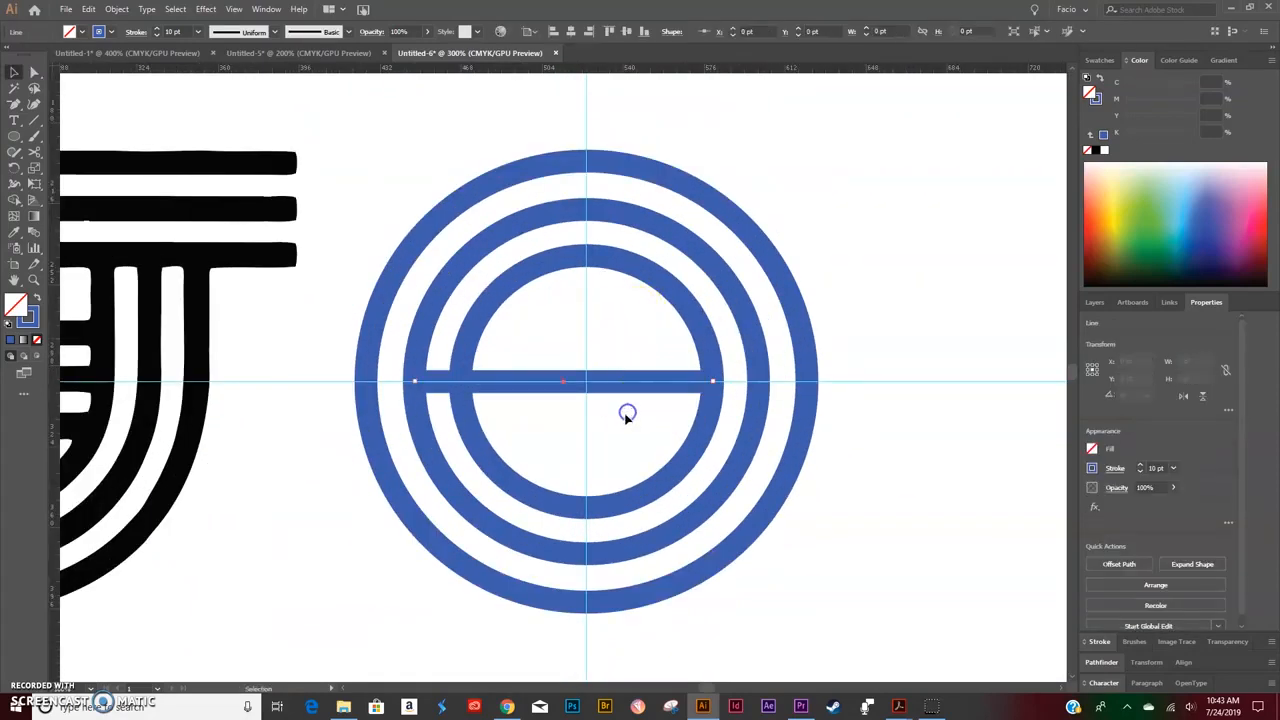
drag(634, 384, 636, 328)
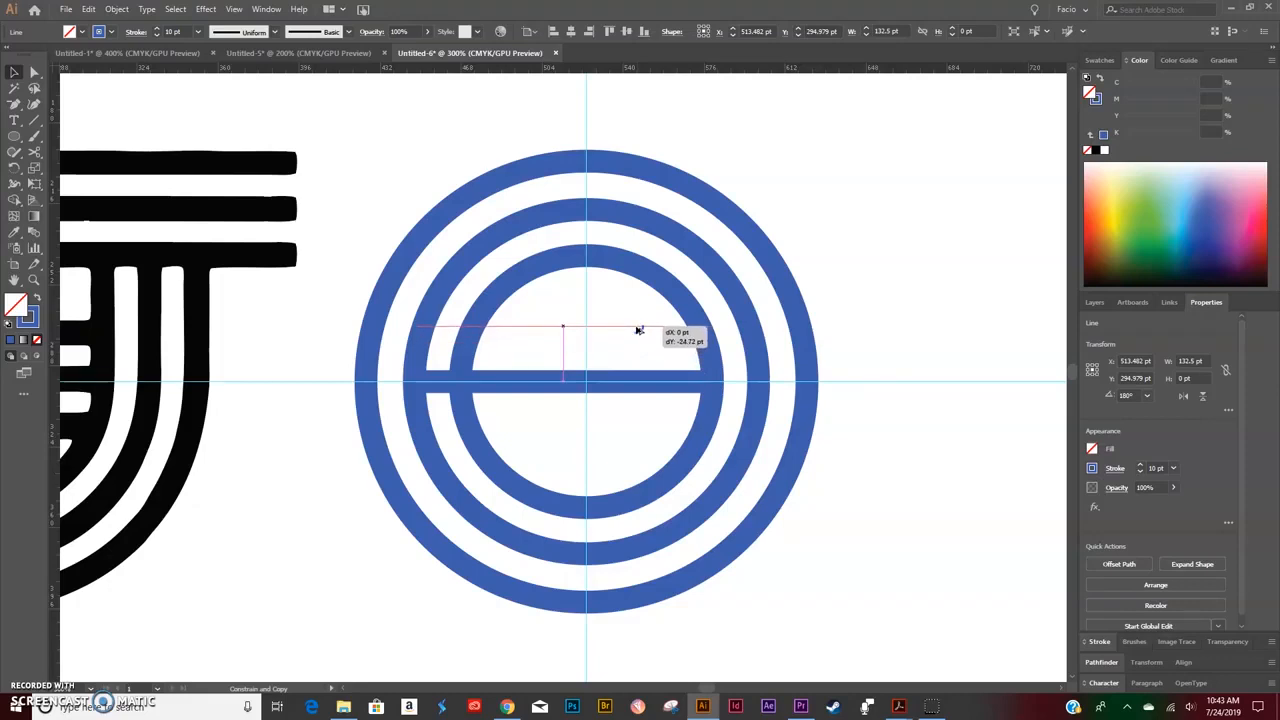
drag(638, 330, 638, 330)
scroll(560, 380, left, 5)
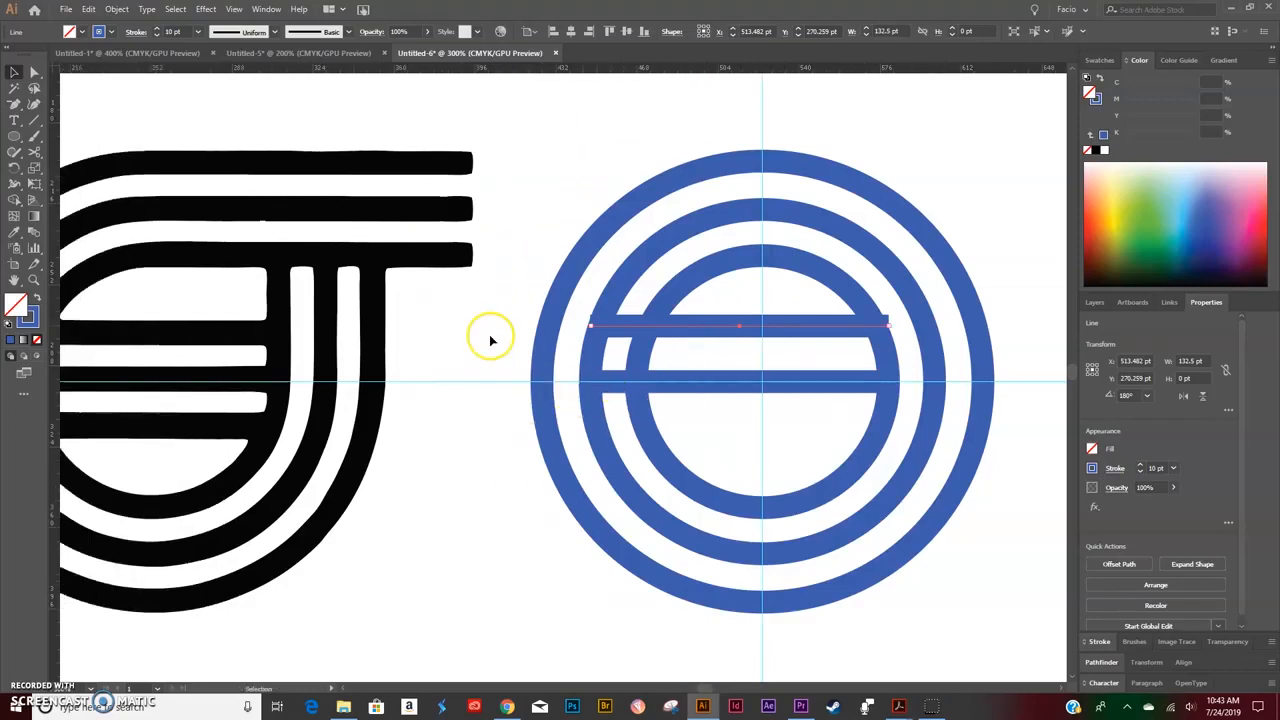
Step: Align the upper line to a new horizontal guide on the original's upper bar, and place a copy below the center line at Y 316.44 pt
drag(272, 68, 222, 279)
drag(208, 333, 206, 336)
drag(791, 330, 776, 431)
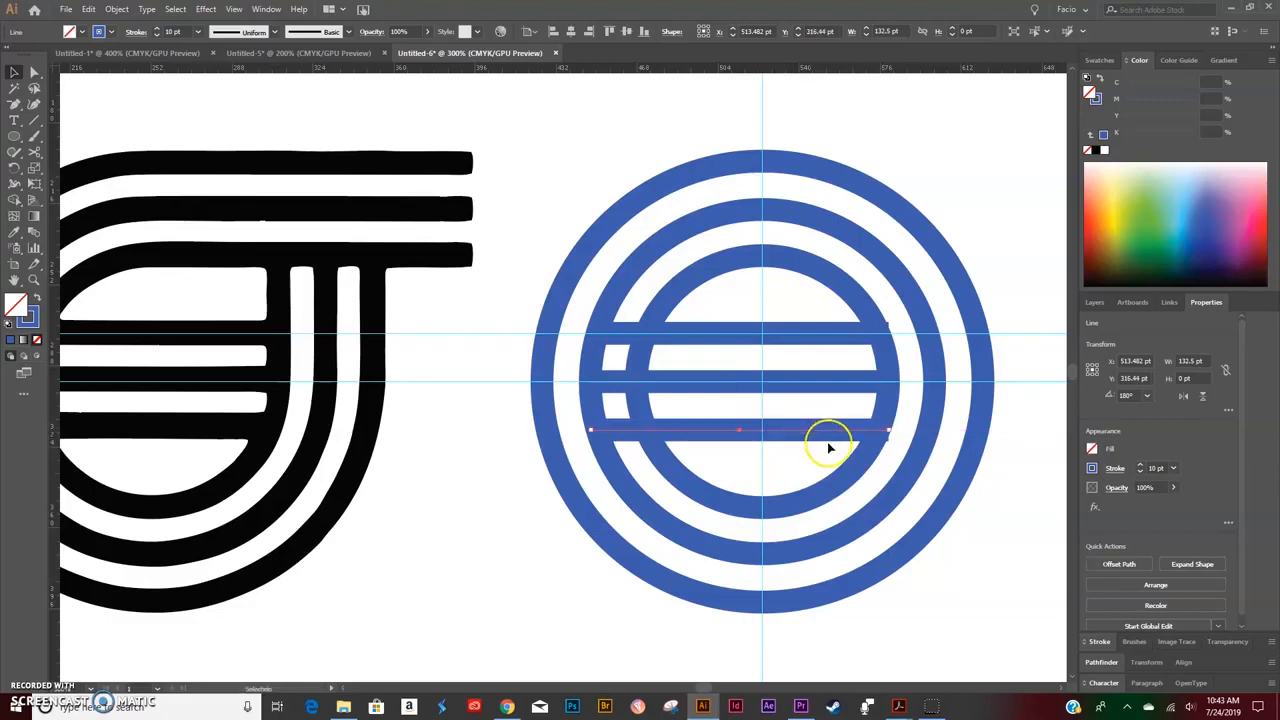
scroll(934, 449, right, 5)
click(886, 473)
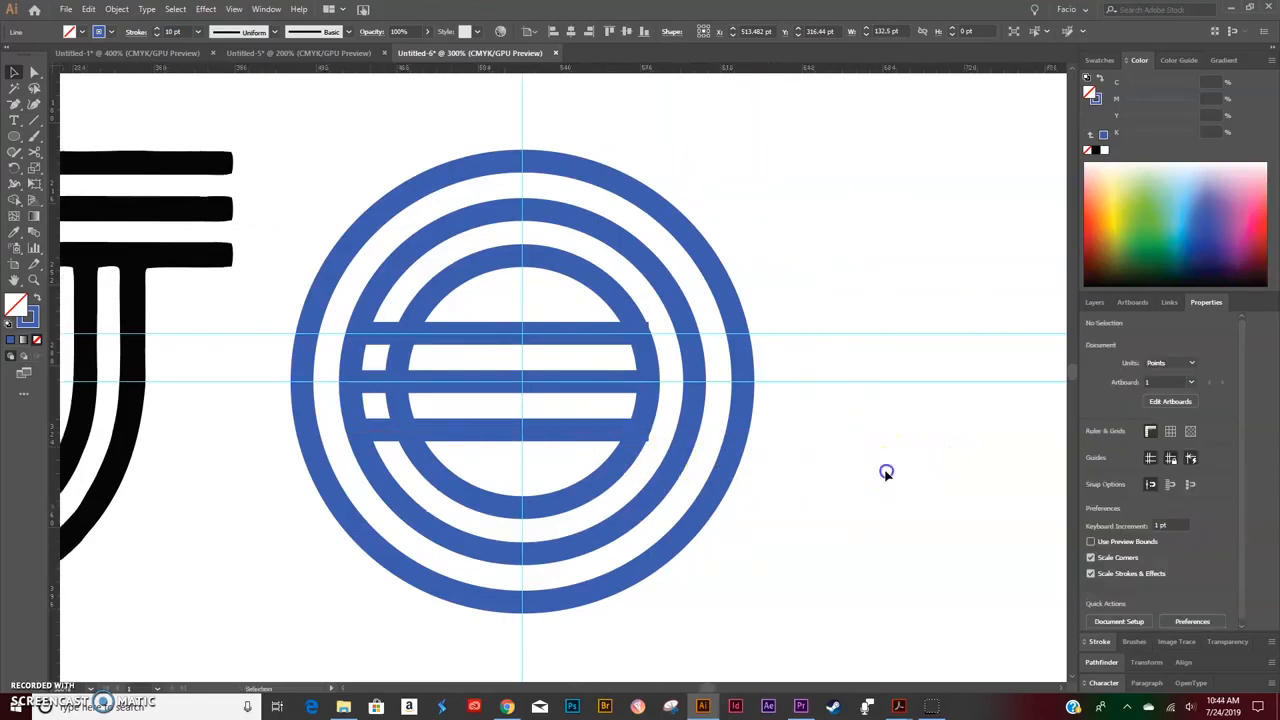
Step: Shorten the left ends of the upper and lower lines so they stop between the middle and innermost circles
scroll(720, 505, left, 5)
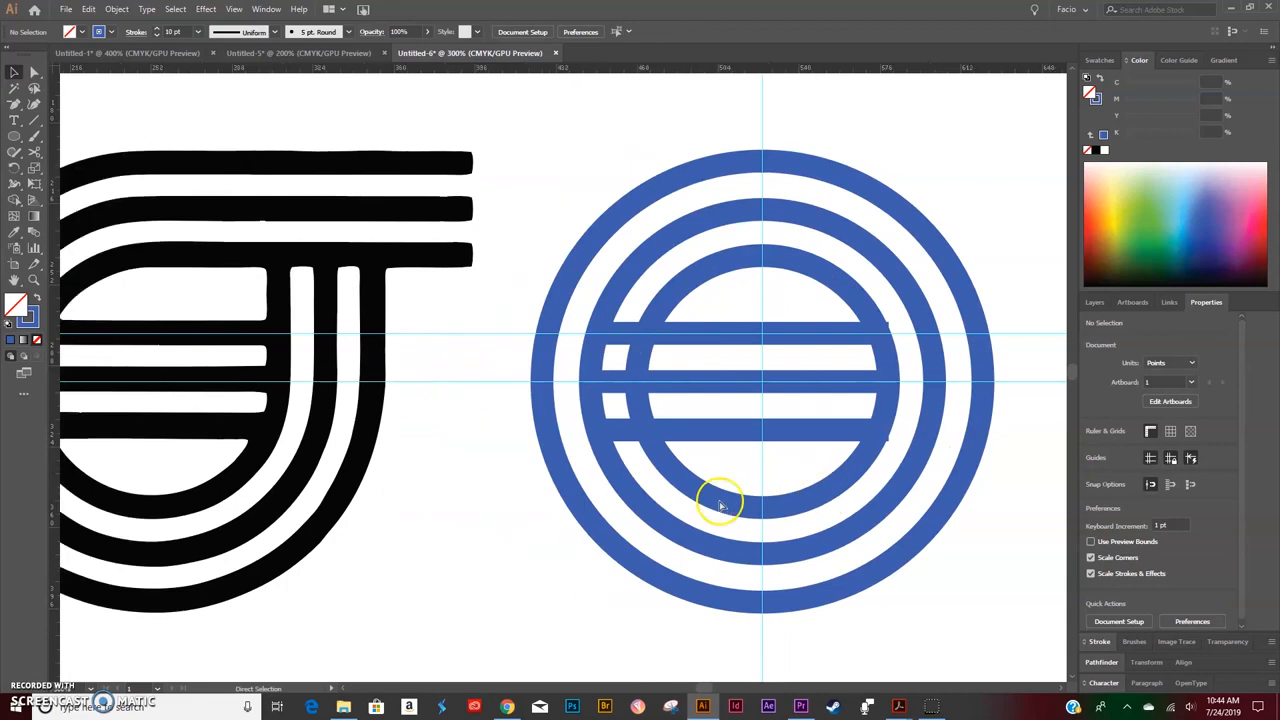
scroll(760, 470, right, 4)
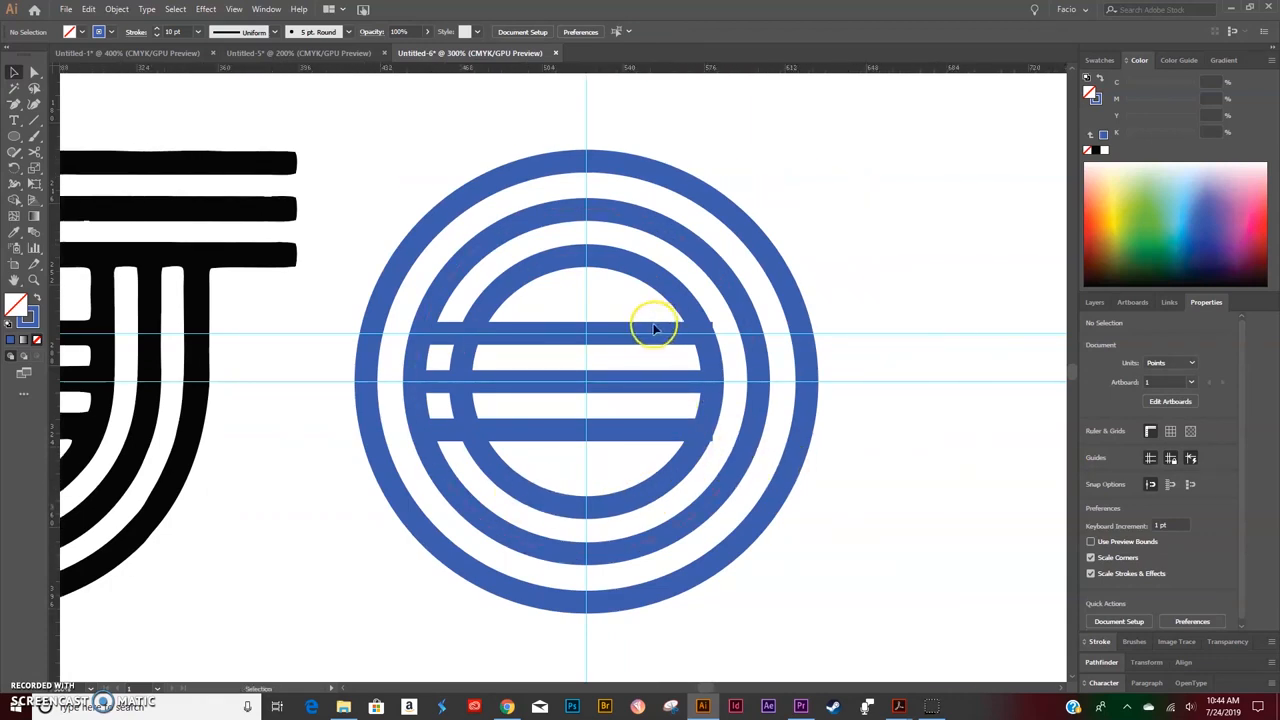
key(a)
click(649, 355)
drag(423, 334, 442, 340)
click(440, 432)
mouse_move(440, 432)
mouse_down()
mouse_move(423, 436)
mouse_move(445, 436)
mouse_up()
click(323, 472)
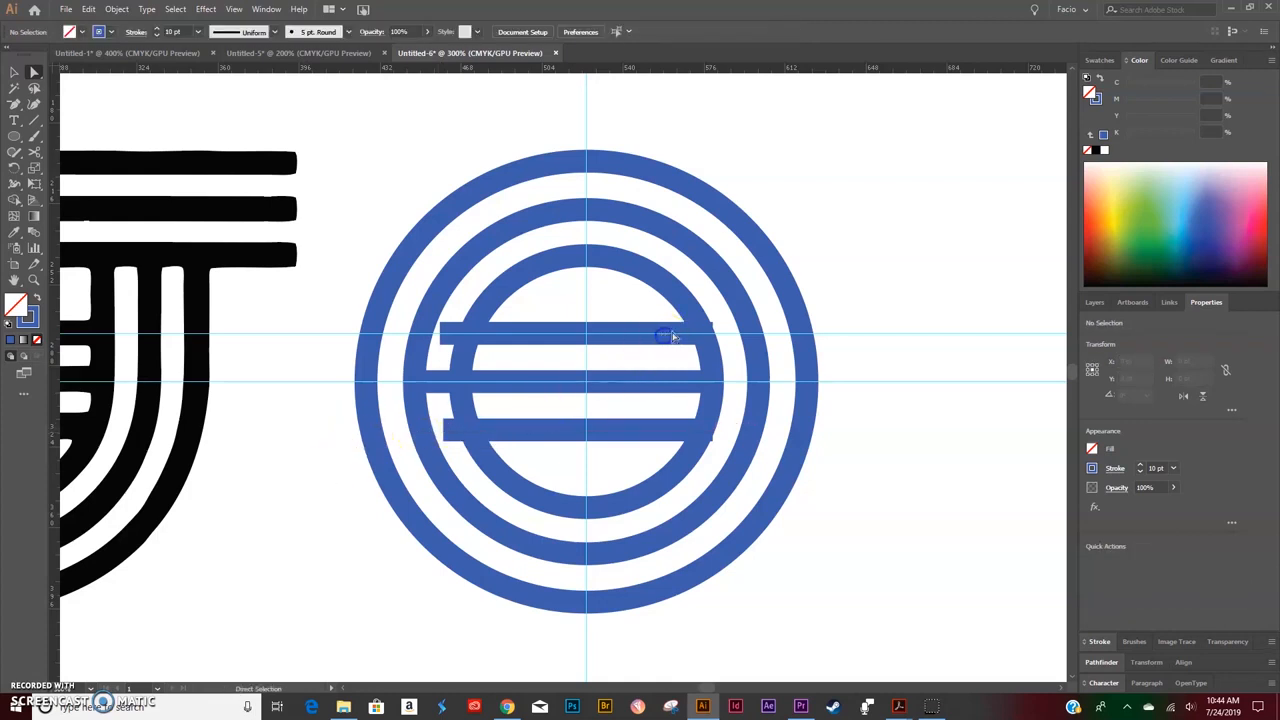
Step: Hide the guides and shorten the right ends of the upper and lower lines to meet the innermost circle's path
key(ctrl+plus)
key(ctrl+plus)
key(ctrl+plus)
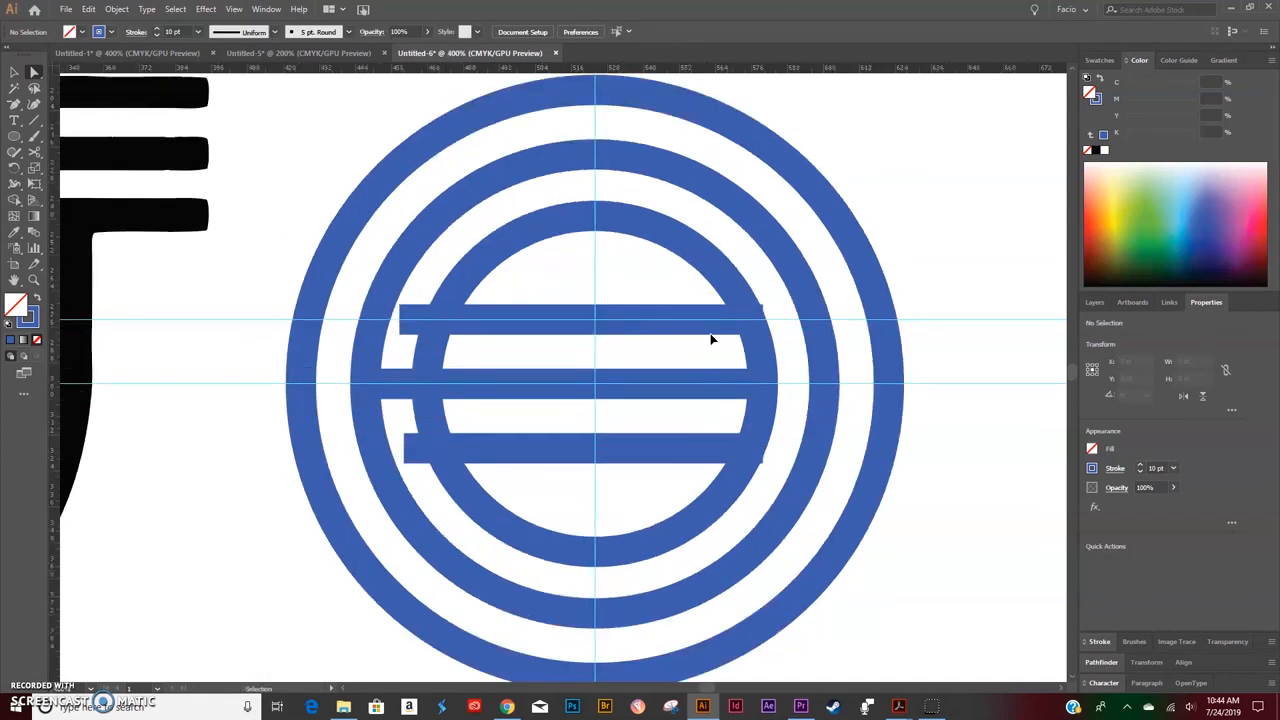
key(ctrl+semicolon)
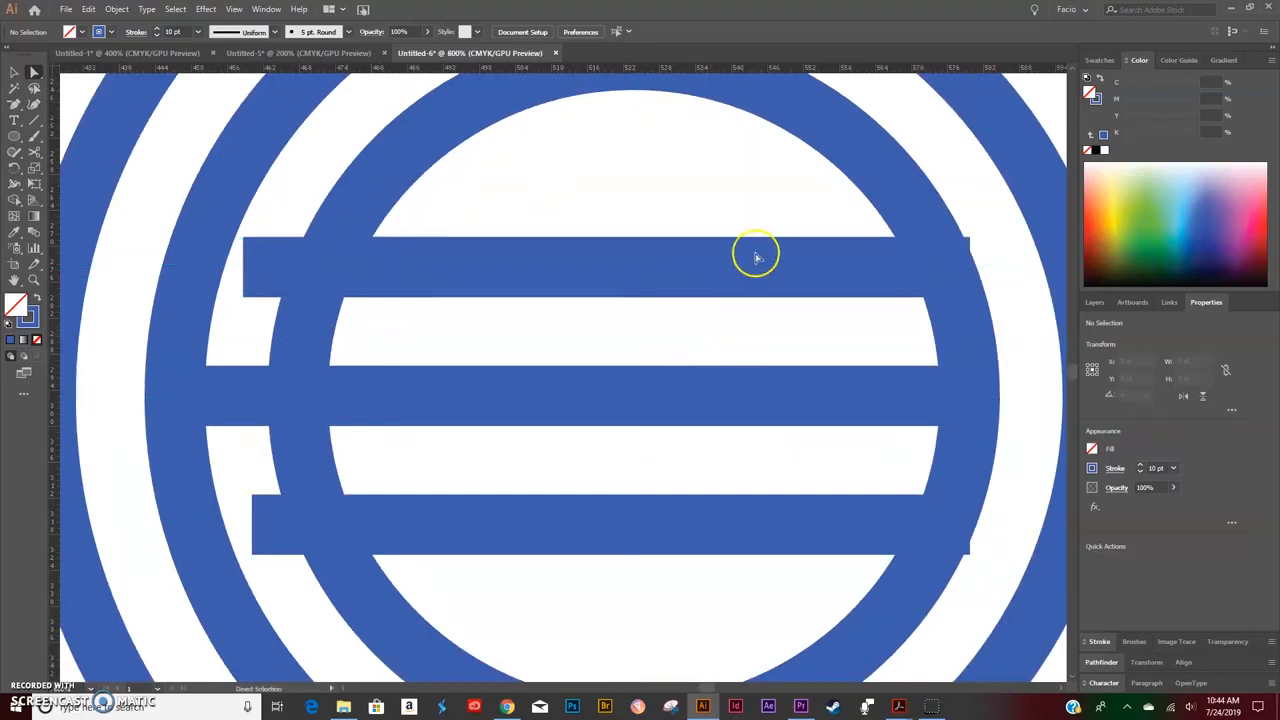
click(787, 270)
drag(969, 271, 943, 268)
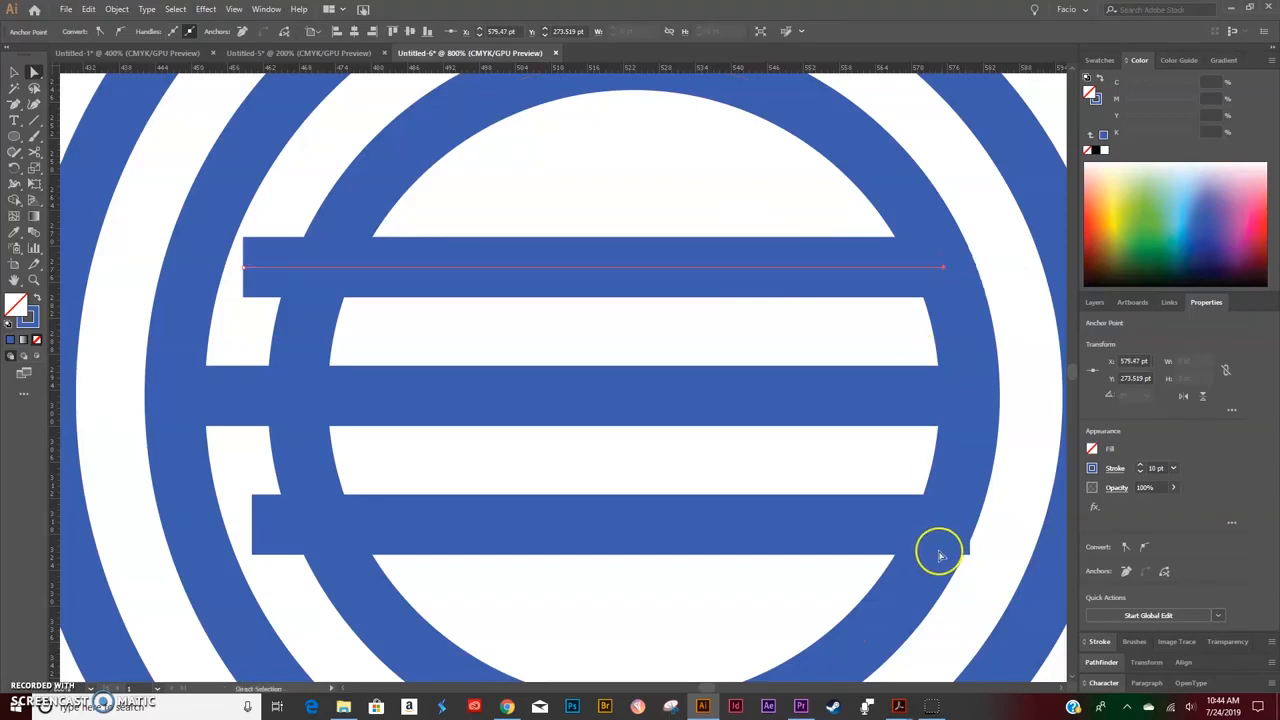
click(910, 524)
drag(969, 527, 944, 525)
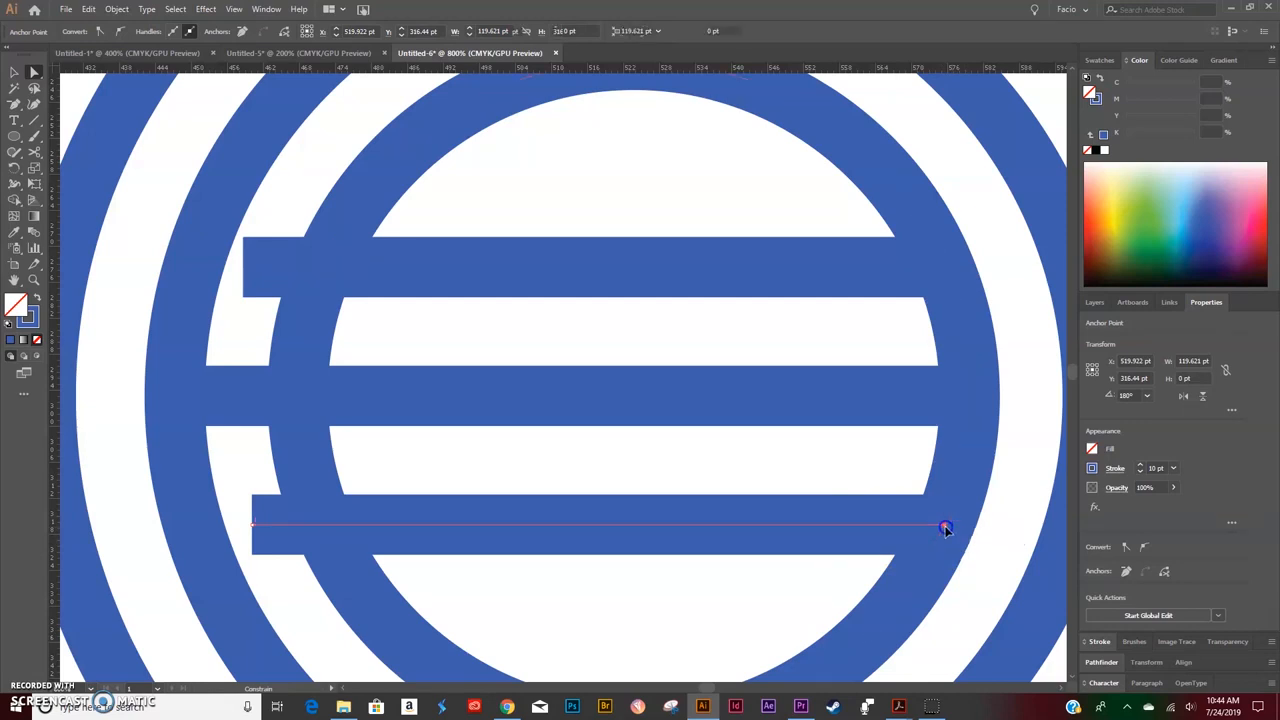
click(855, 490)
Step: Make the hidden line in Layer 2 visible again
key(ctrl+minus)
key(ctrl+minus)
key(ctrl+minus)
key(ctrl+minus)
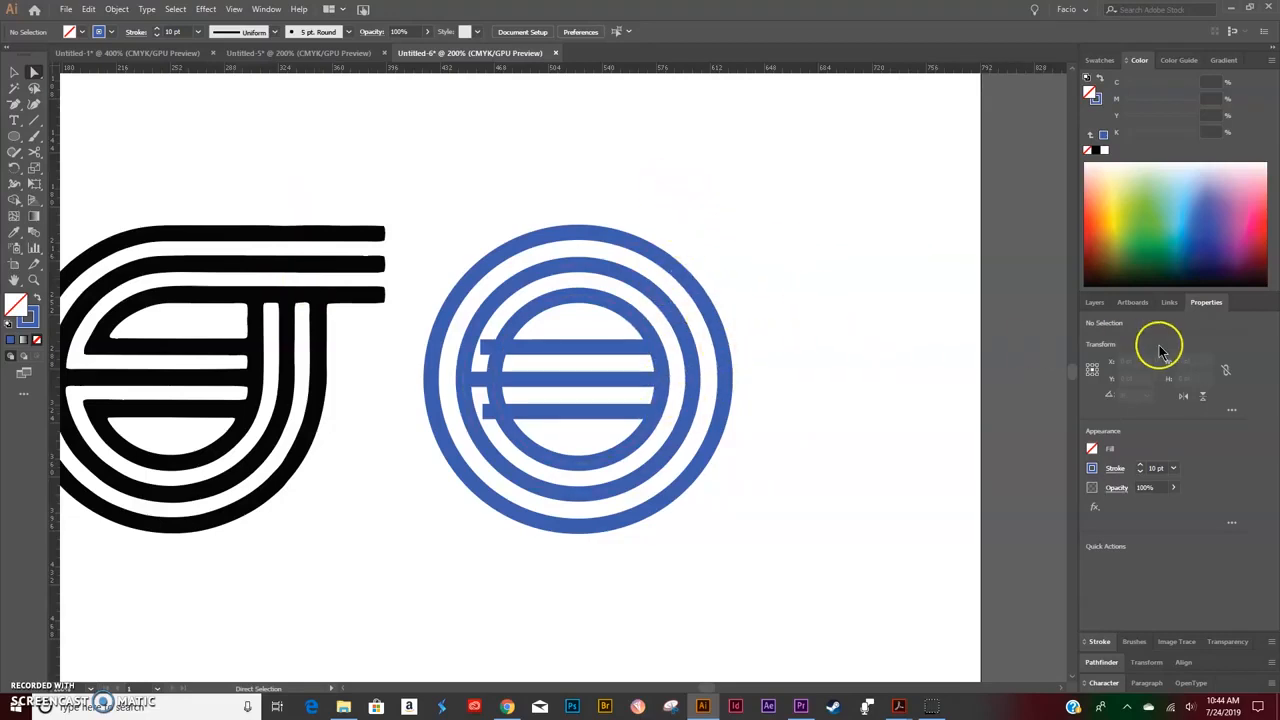
click(1096, 302)
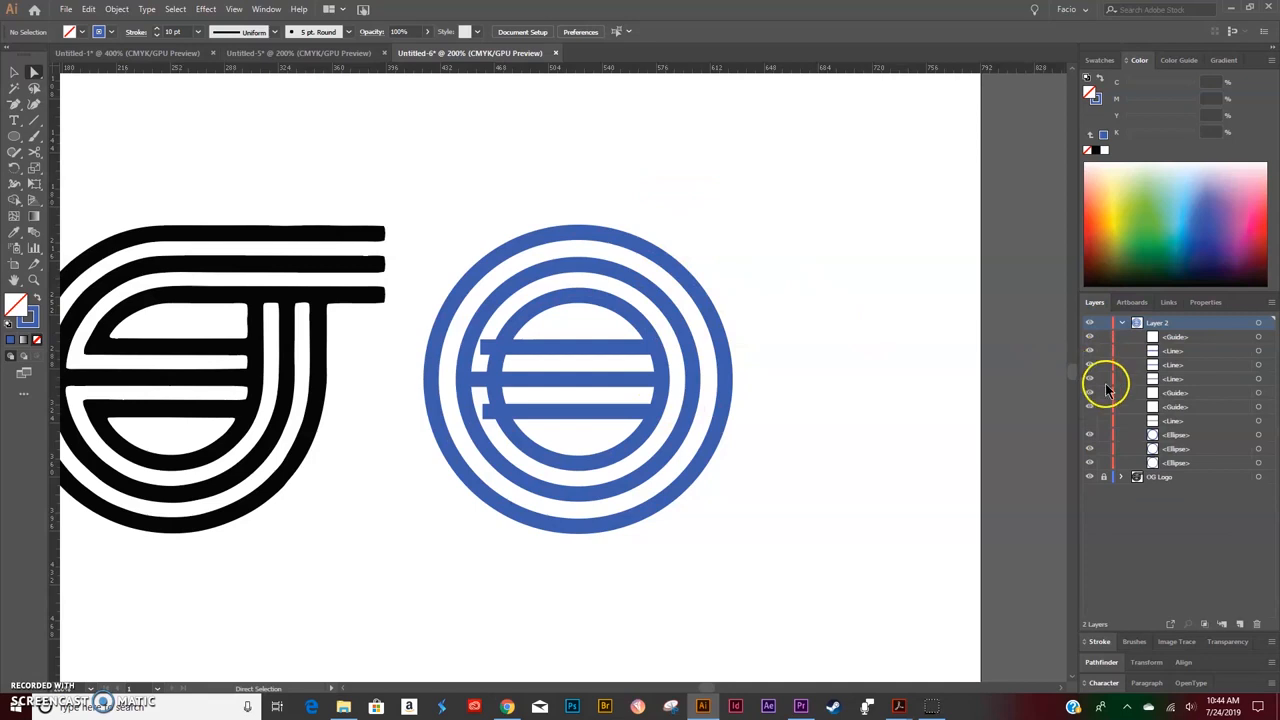
click(1090, 421)
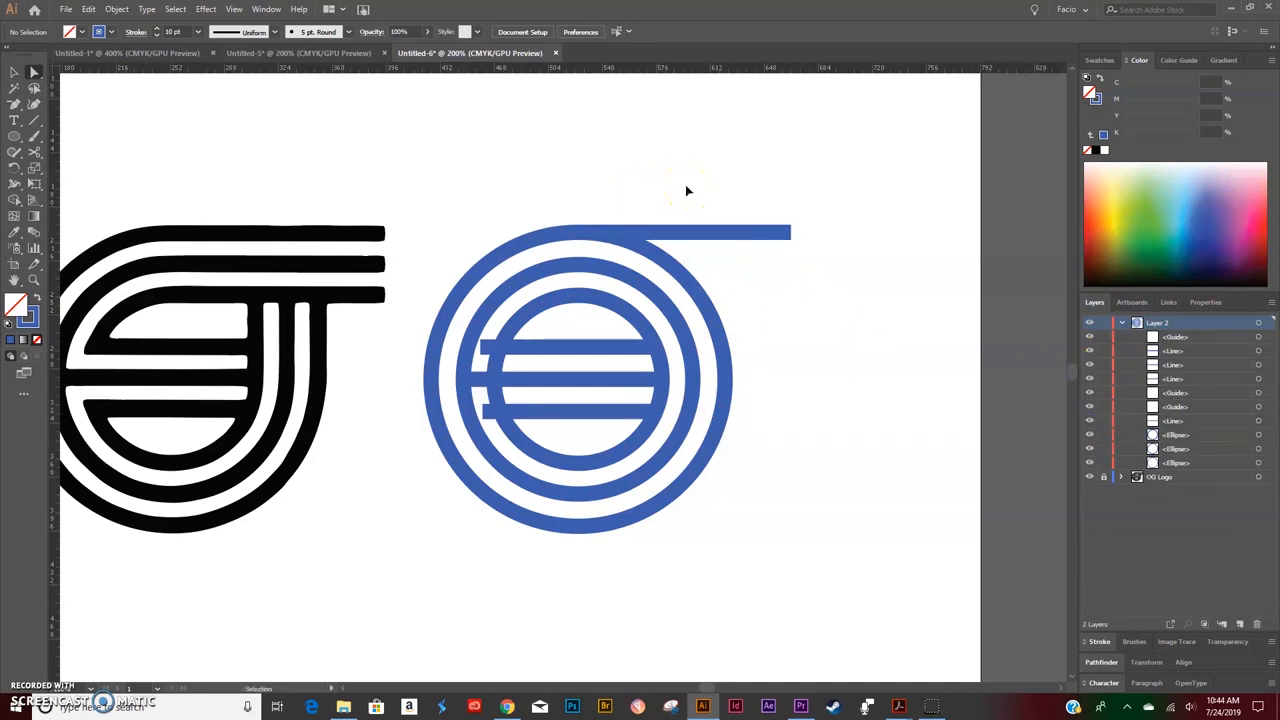
Step: Switch the document to Outline view and bring up the stroke settings for all the paths
key(ctrl+plus)
key(ctrl+plus)
scroll(682, 334, up, 3)
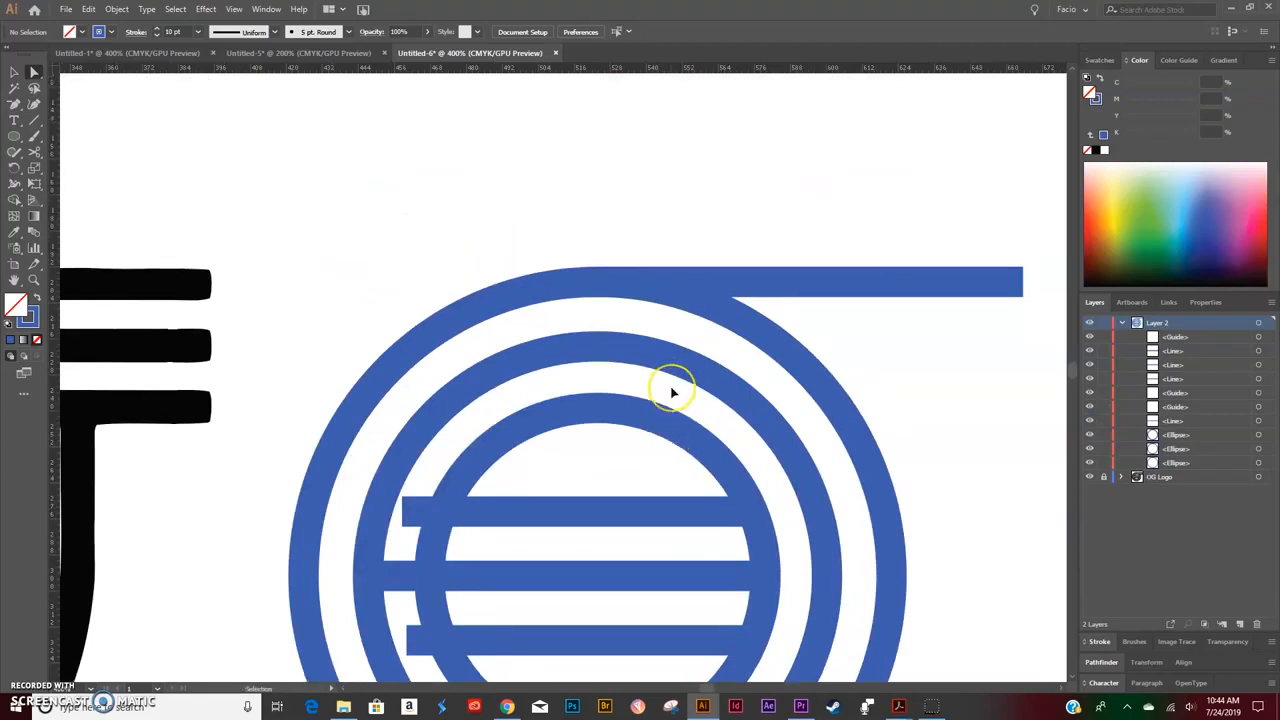
key(ctrl+y)
scroll(672, 393, down, 2)
key(ctrl+a)
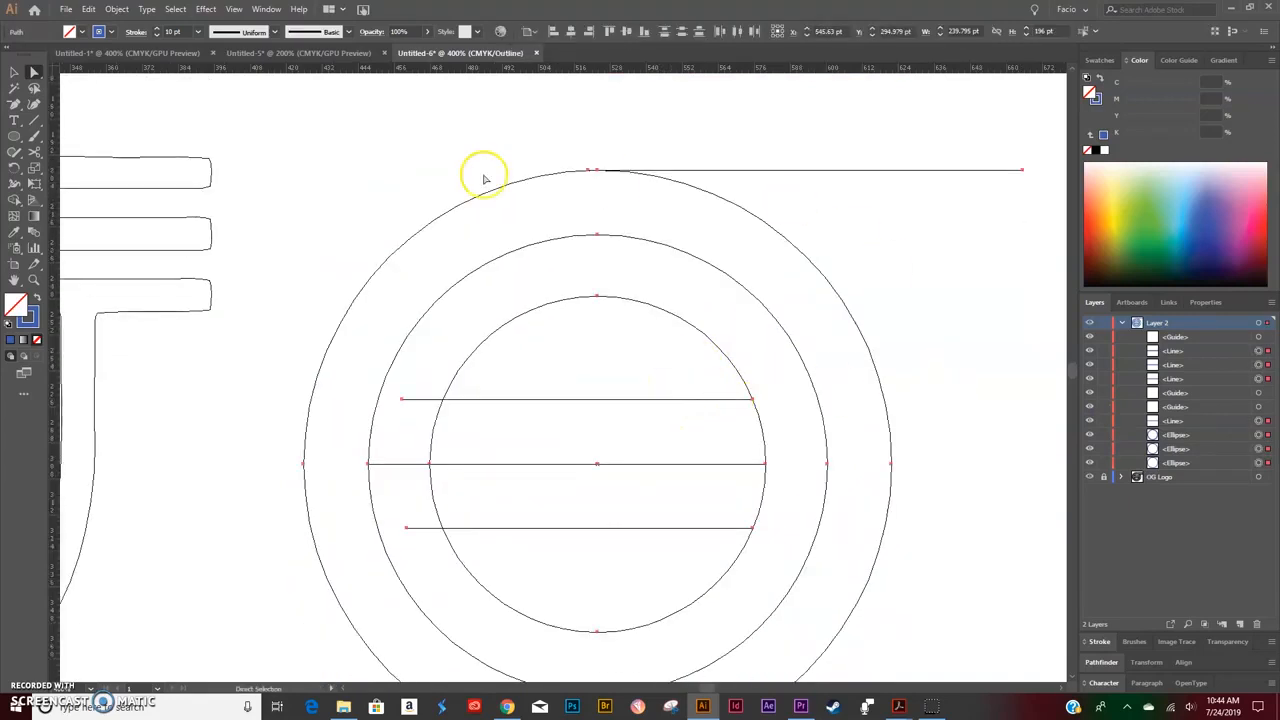
click(1099, 641)
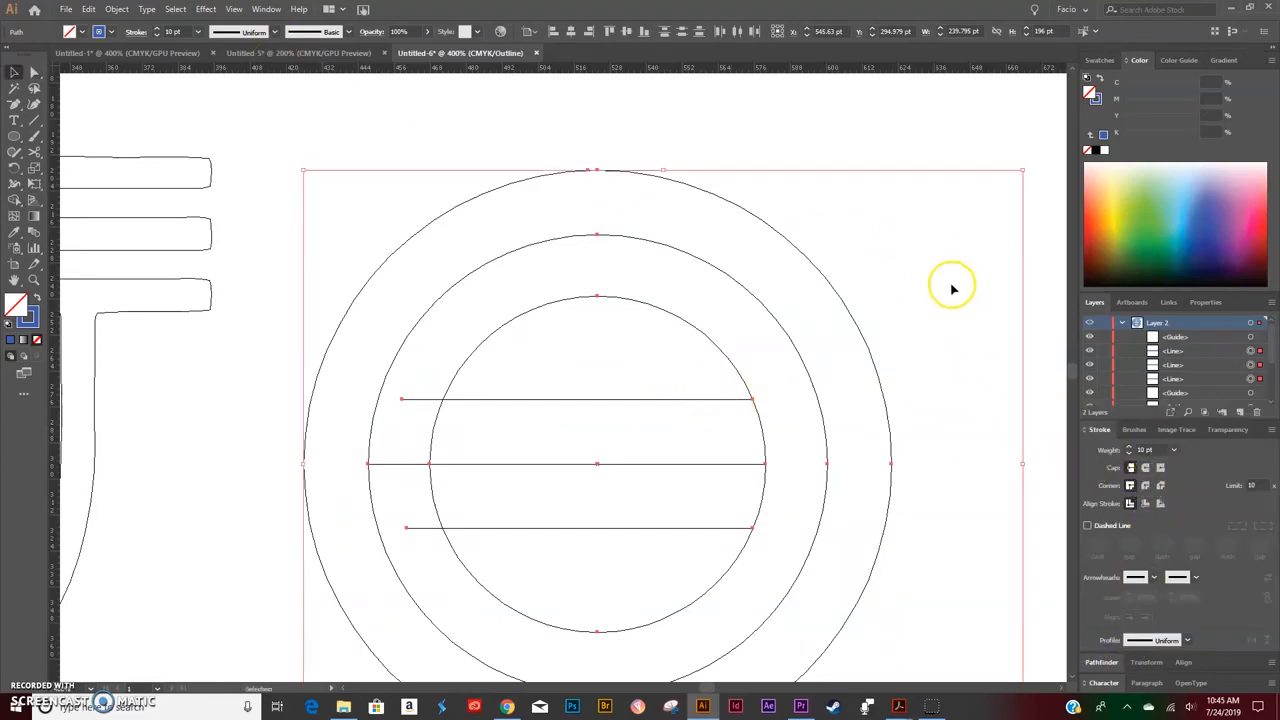
click(722, 144)
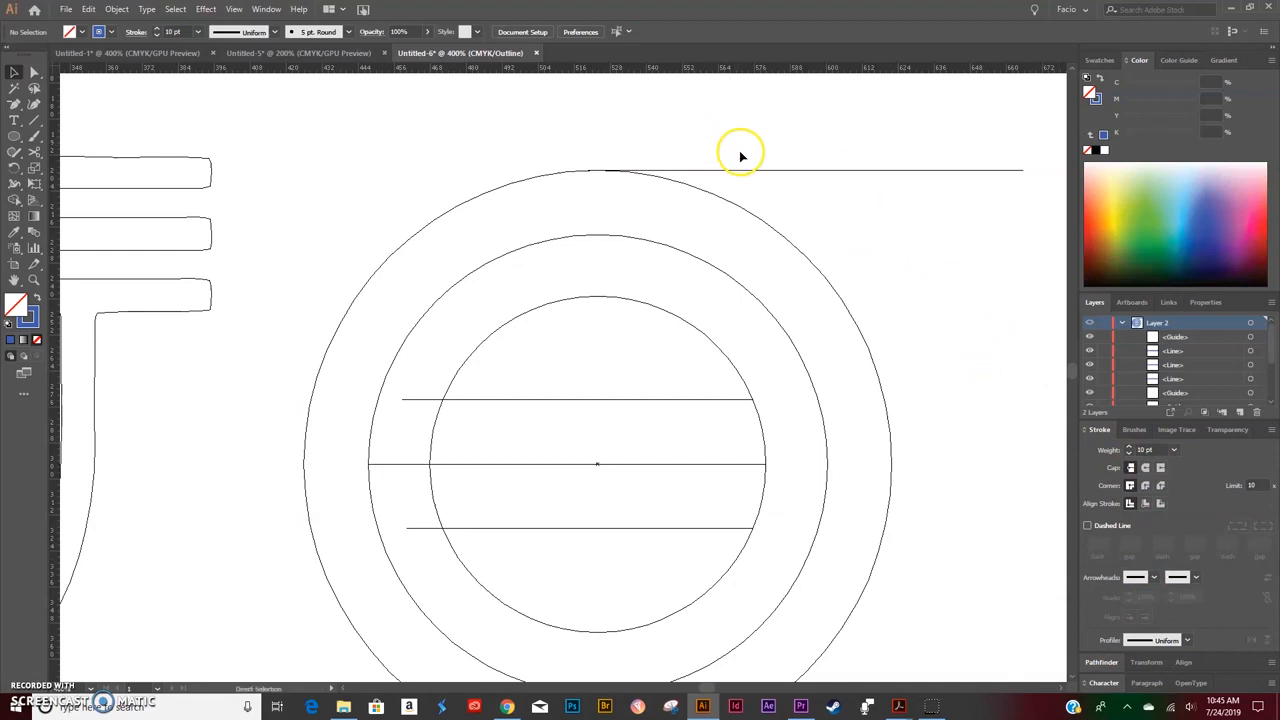
Step: Show the guides and move the top line right so its left end sits on the outer circle's top point
key(ctrl+equal)
key(ctrl+equal)
scroll(650, 300, up, 3)
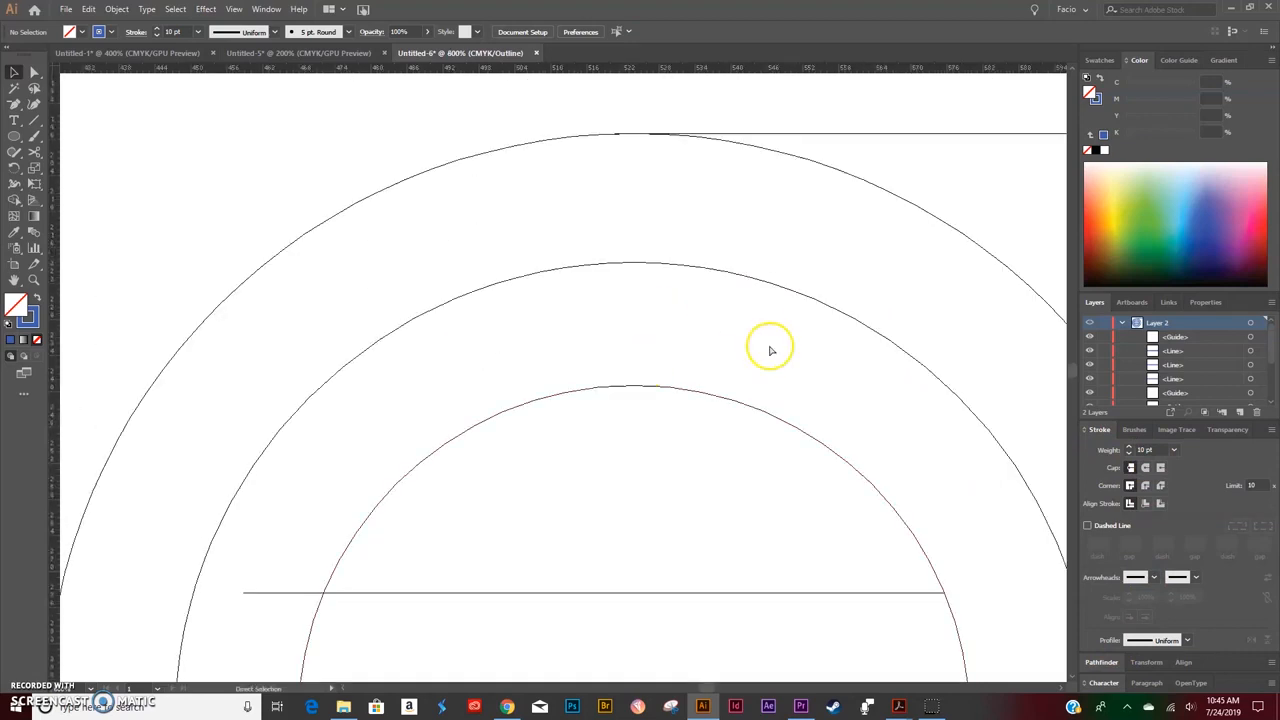
scroll(706, 320, up, 2)
mouse_move(833, 216)
mouse_down()
mouse_move(844, 186)
mouse_move(852, 214)
mouse_up()
click(841, 172)
scroll(874, 252, right, 2)
scroll(874, 252, right, 3)
key(v)
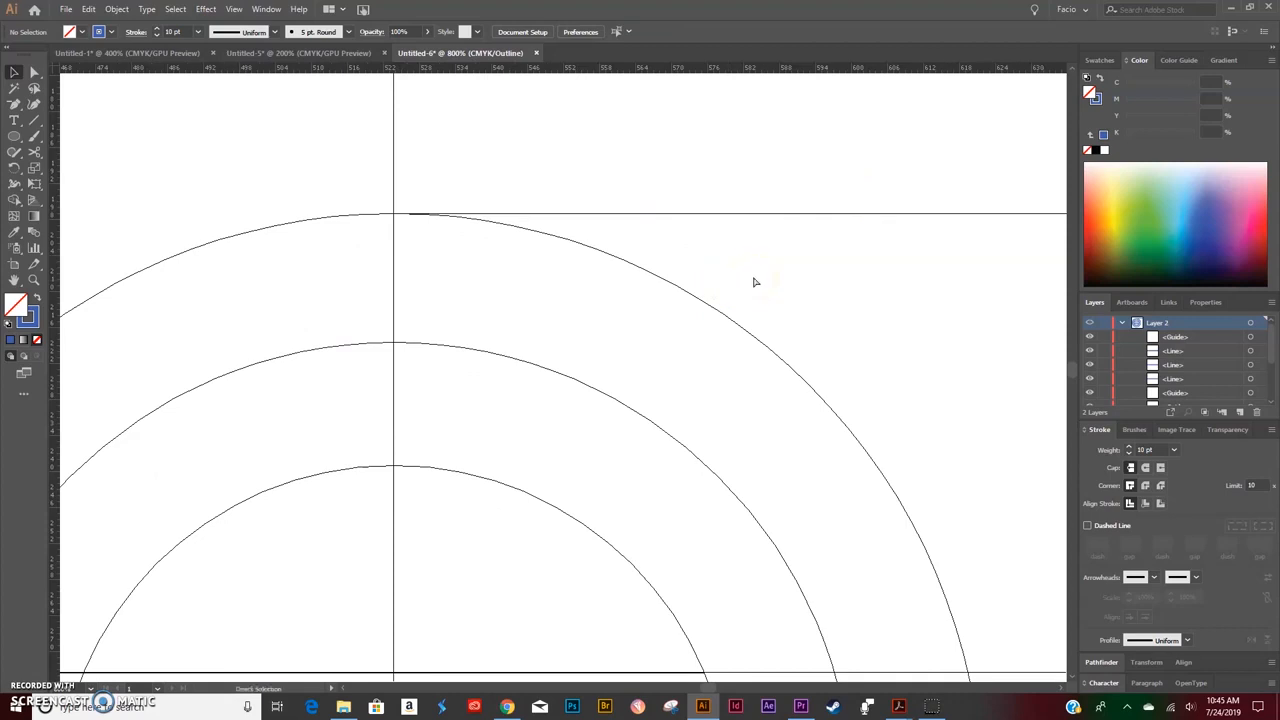
Step: Duplicate the top line straight down to the top point of the middle circle
key(ctrl+minus)
key(ctrl+minus)
key(a)
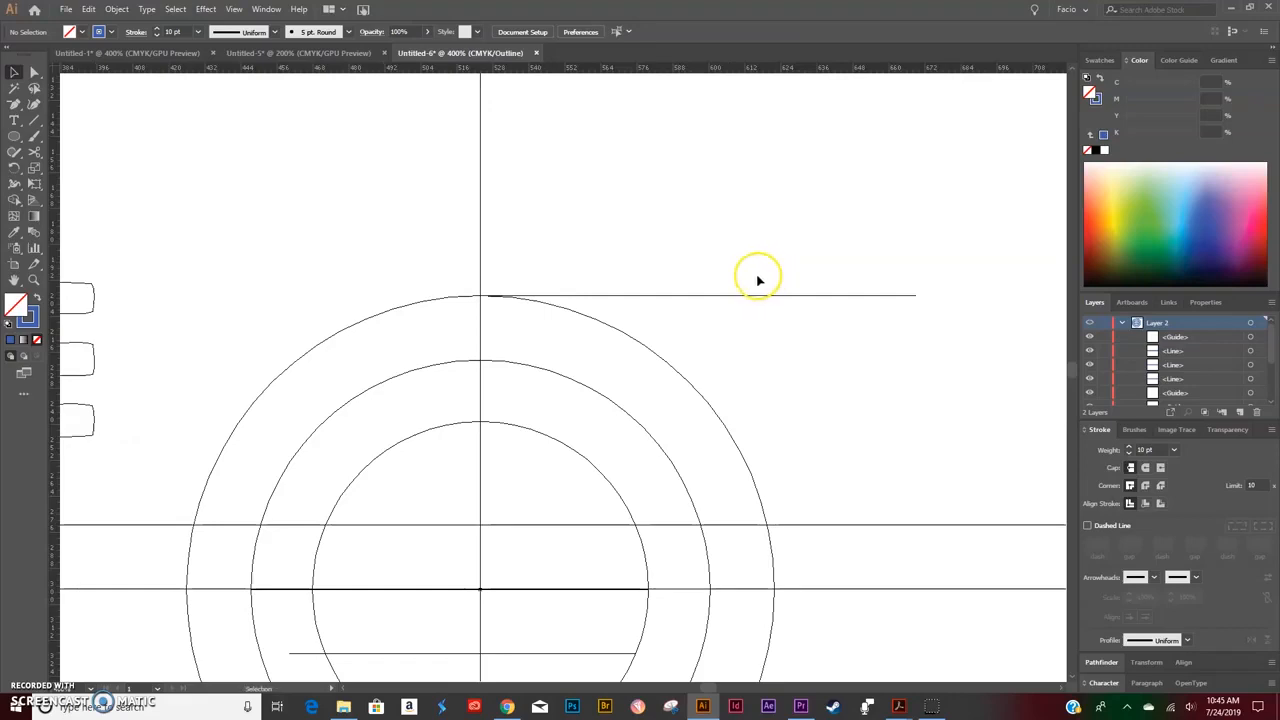
click(773, 300)
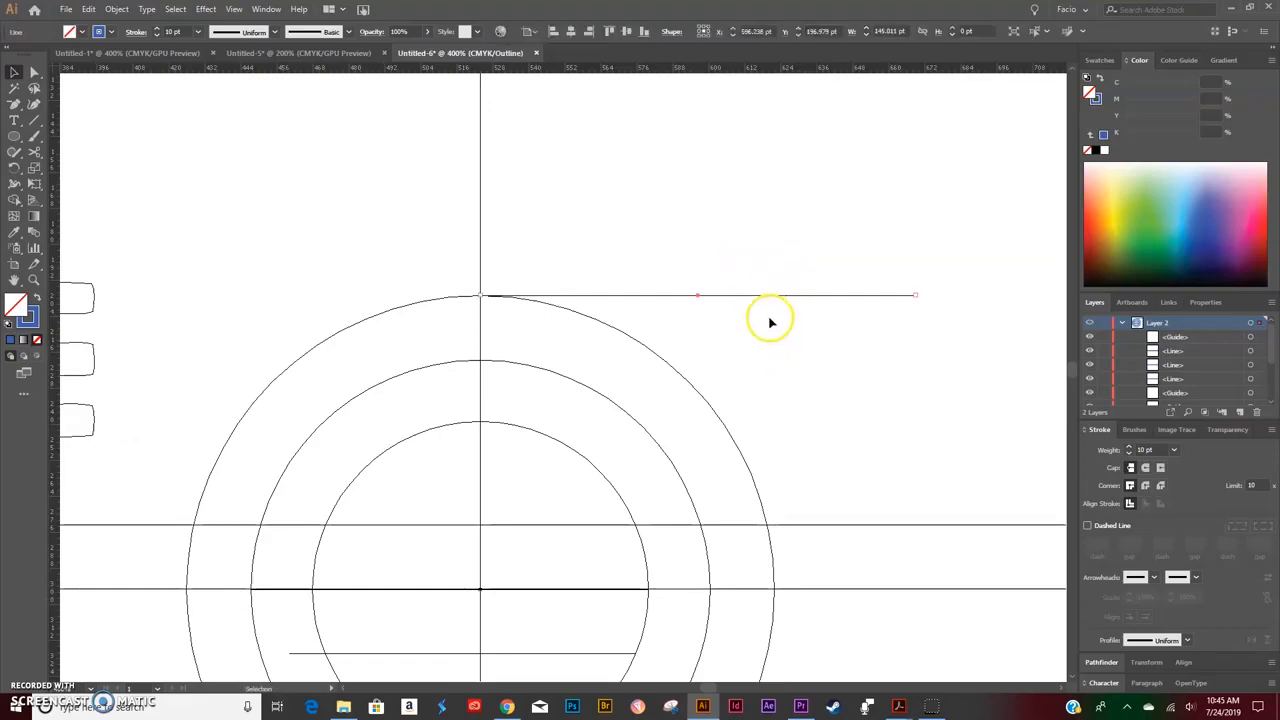
drag(748, 297, 743, 364)
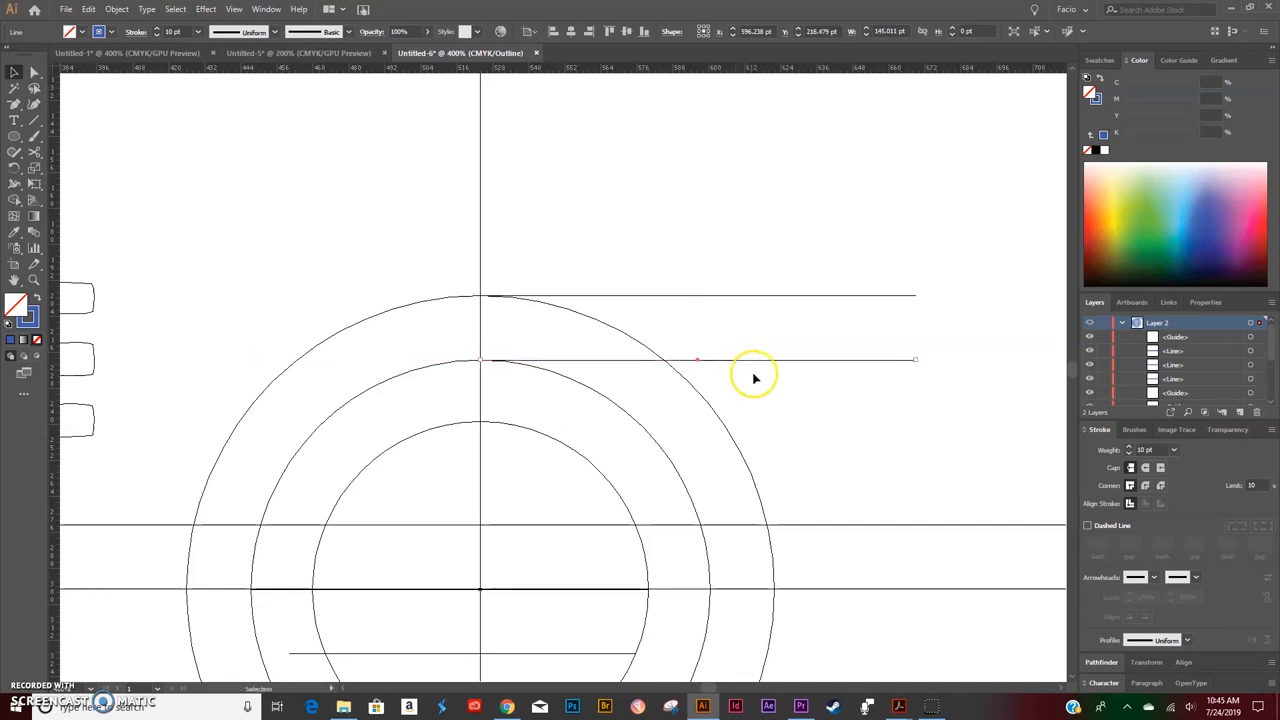
click(634, 386)
Step: Hide the OG Logo layer and duplicate the second line down to the top point of the innermost circle
scroll(1058, 372, down, 3)
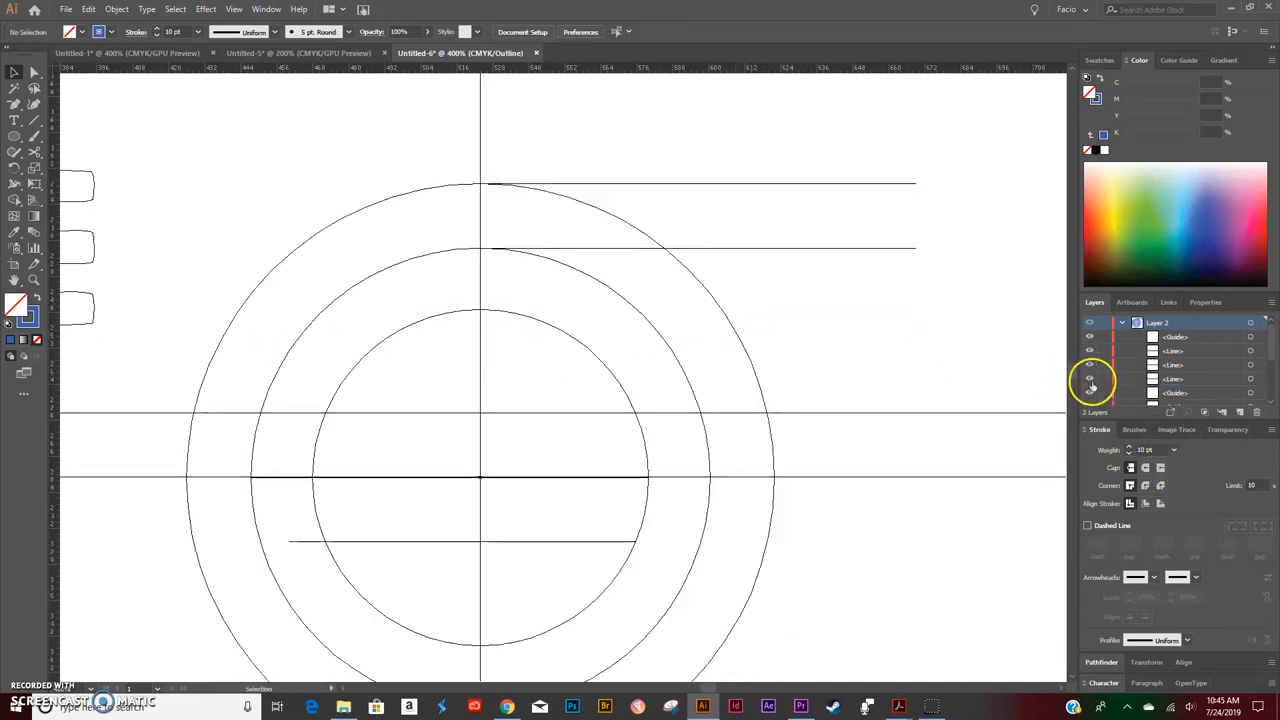
scroll(1094, 380, down, 2)
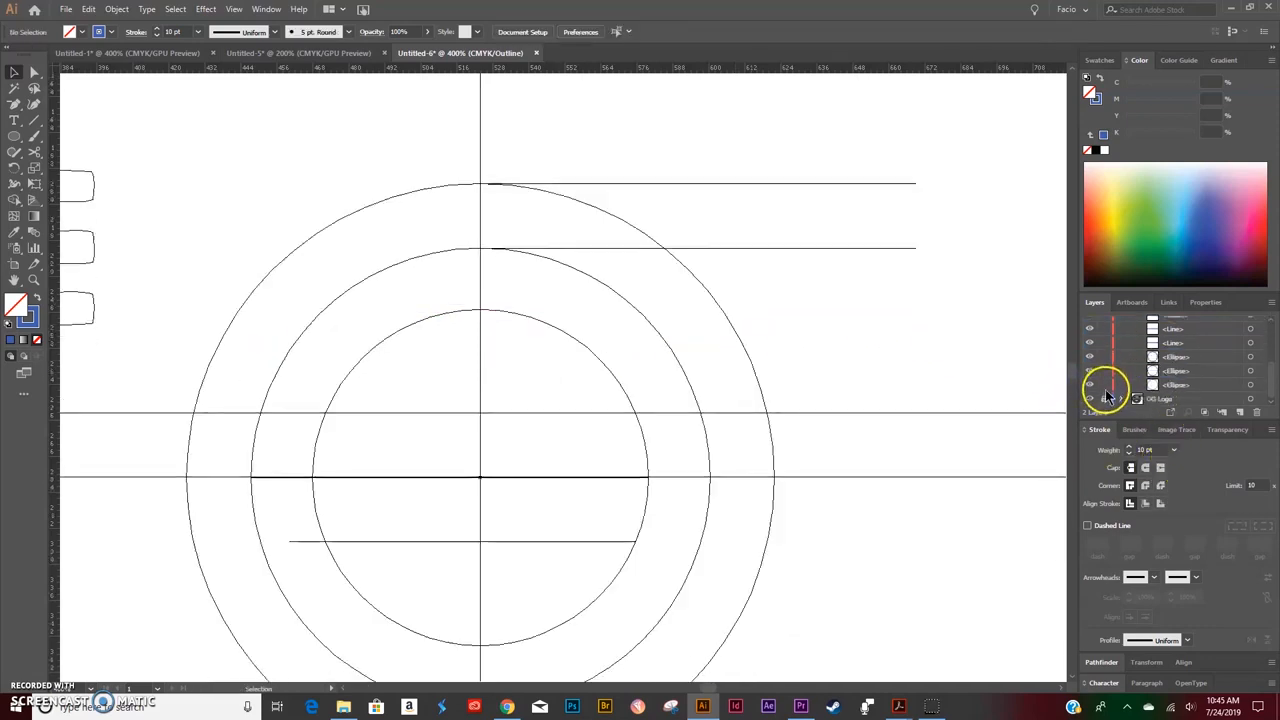
drag(765, 232, 773, 281)
shift+click(740, 250)
click(746, 248)
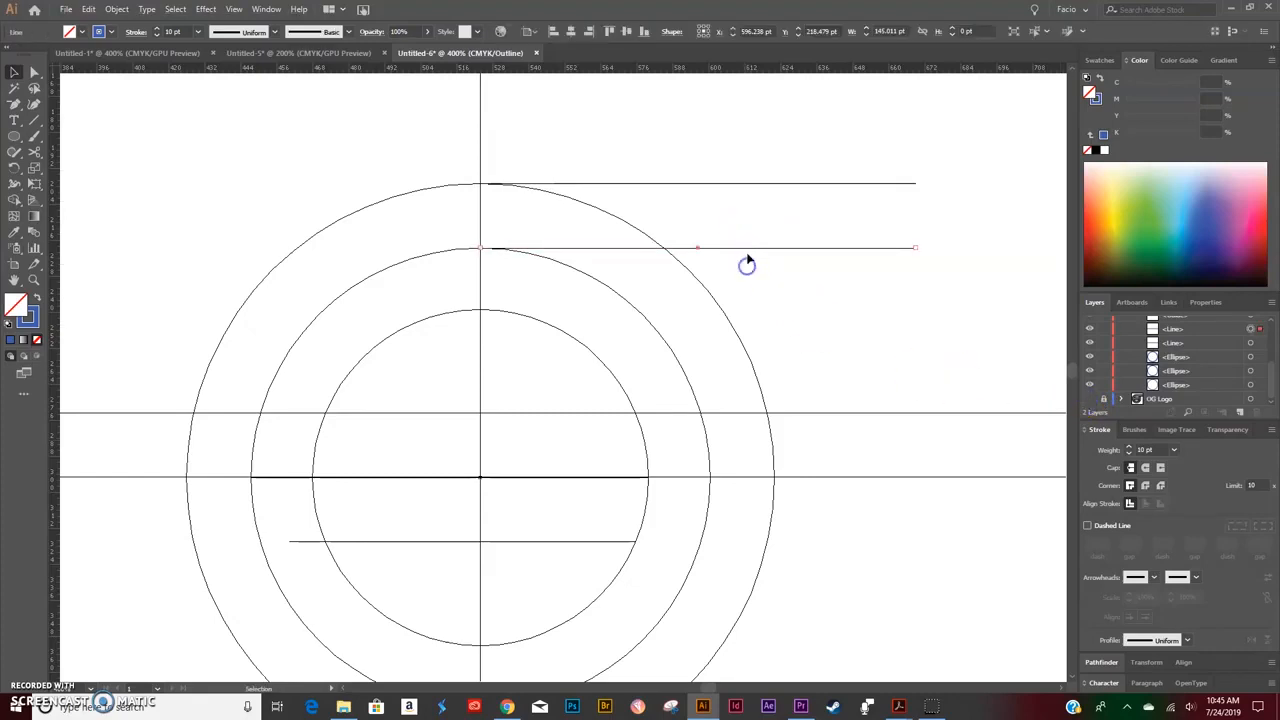
drag(754, 249, 743, 312)
click(807, 340)
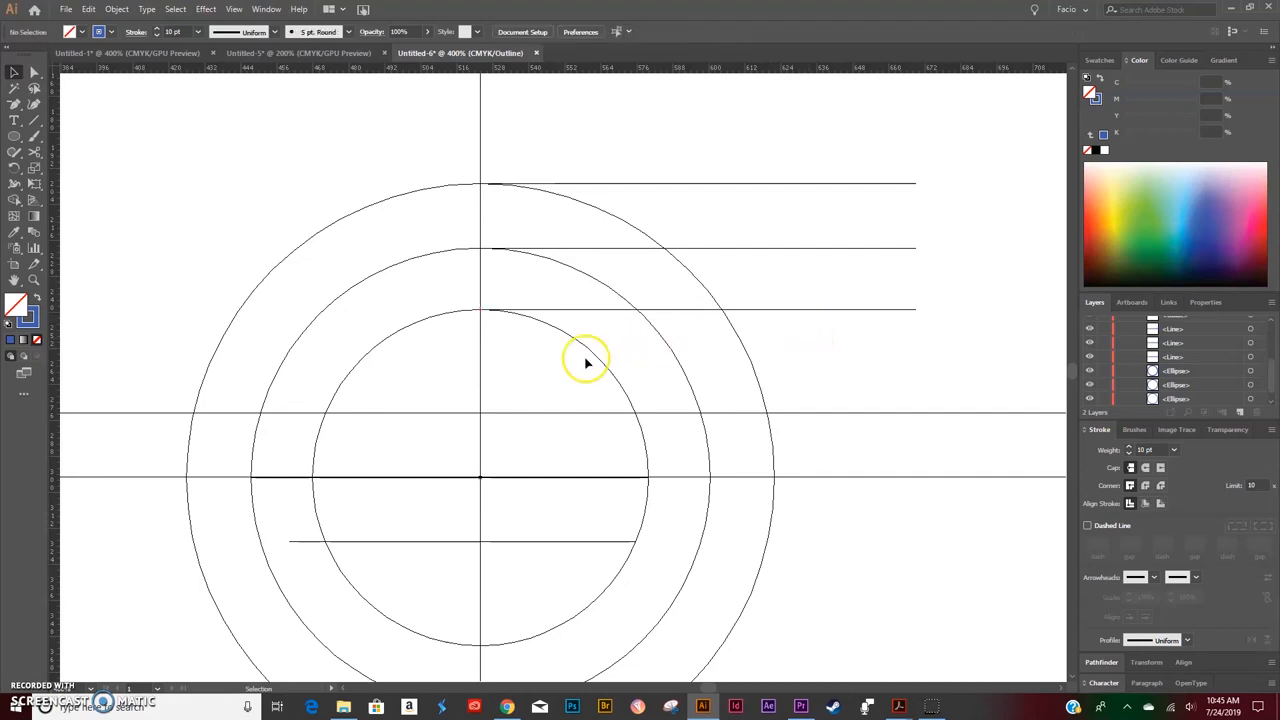
Step: Examine where the copied lines meet the tops of the middle and innermost circles
key(z)
drag(491, 329, 652, 268)
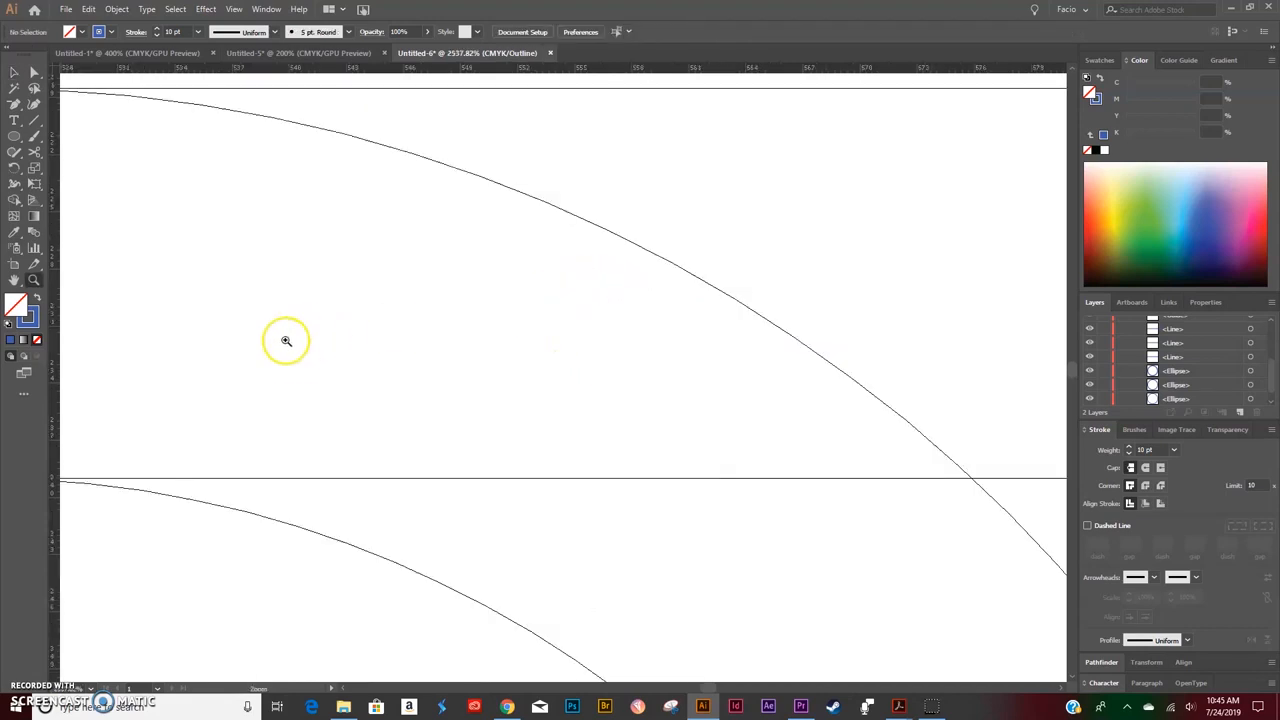
drag(294, 335, 685, 381)
drag(471, 435, 484, 462)
key(ctrl+0)
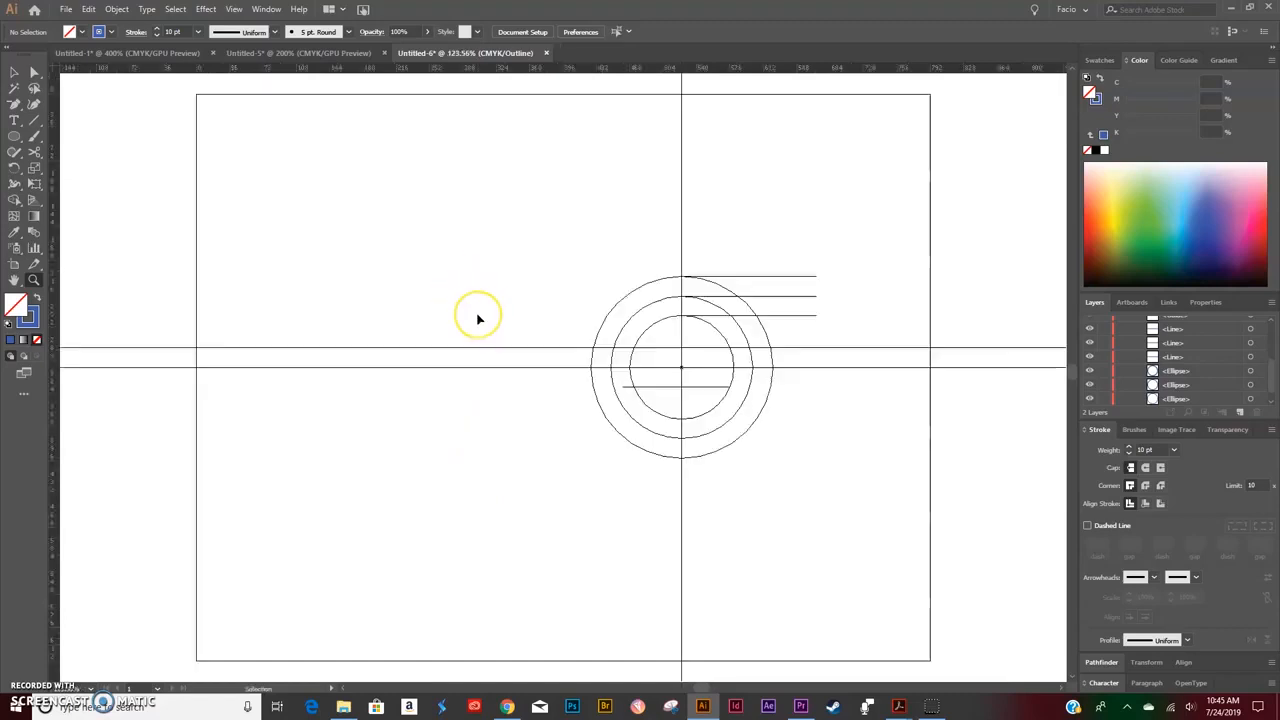
Step: Return the artwork to full-colour preview and show the OG Logo layer beside the rebuilt mark
key(ctrl+plus)
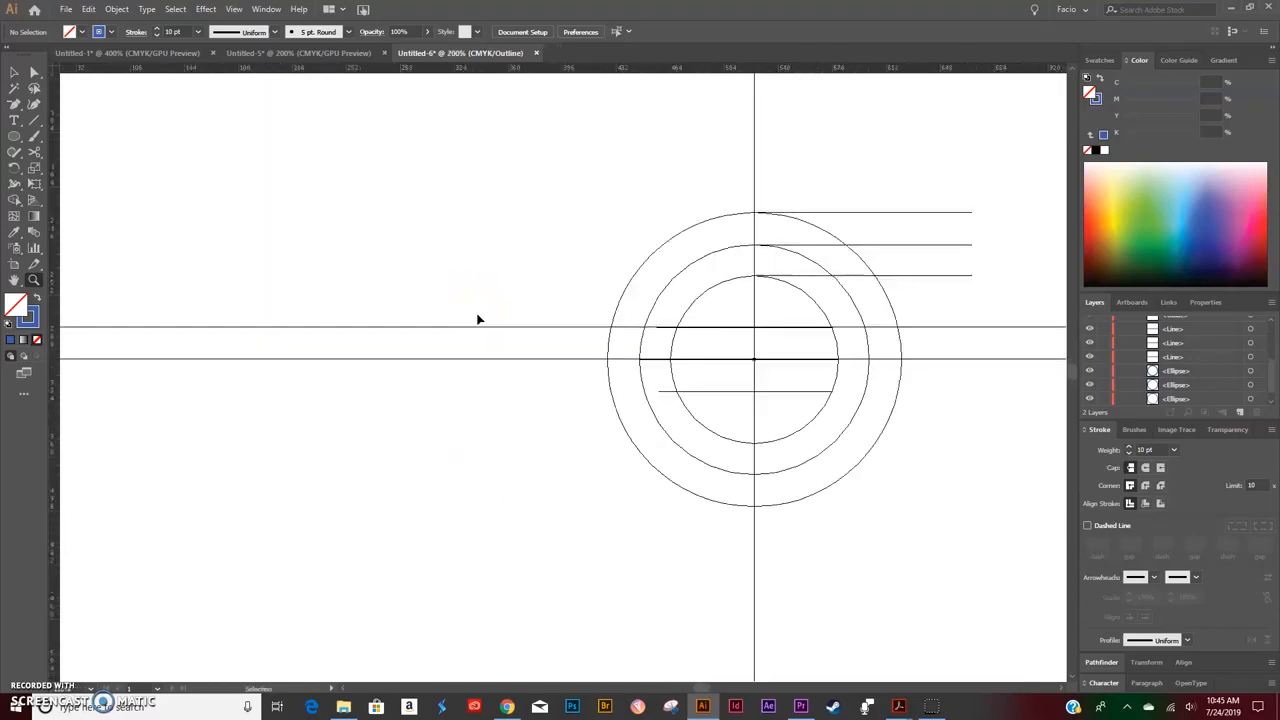
key(ctrl+y)
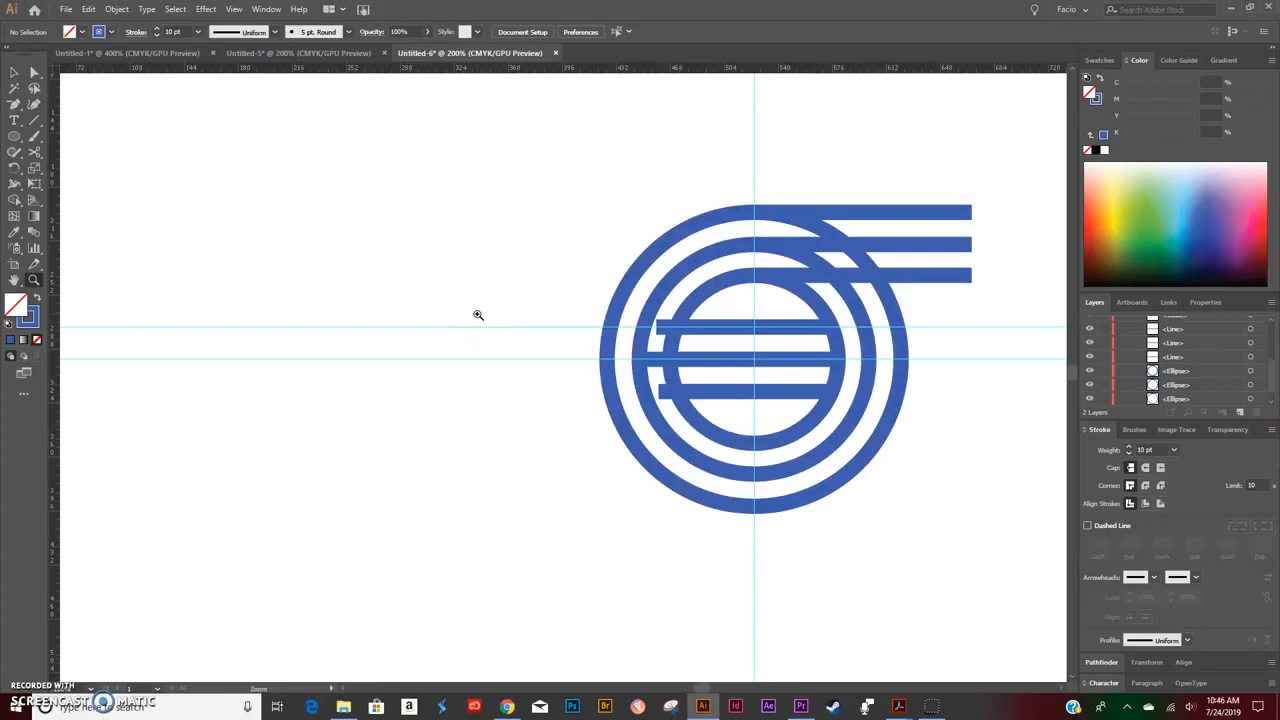
scroll(1095, 385, down, 1)
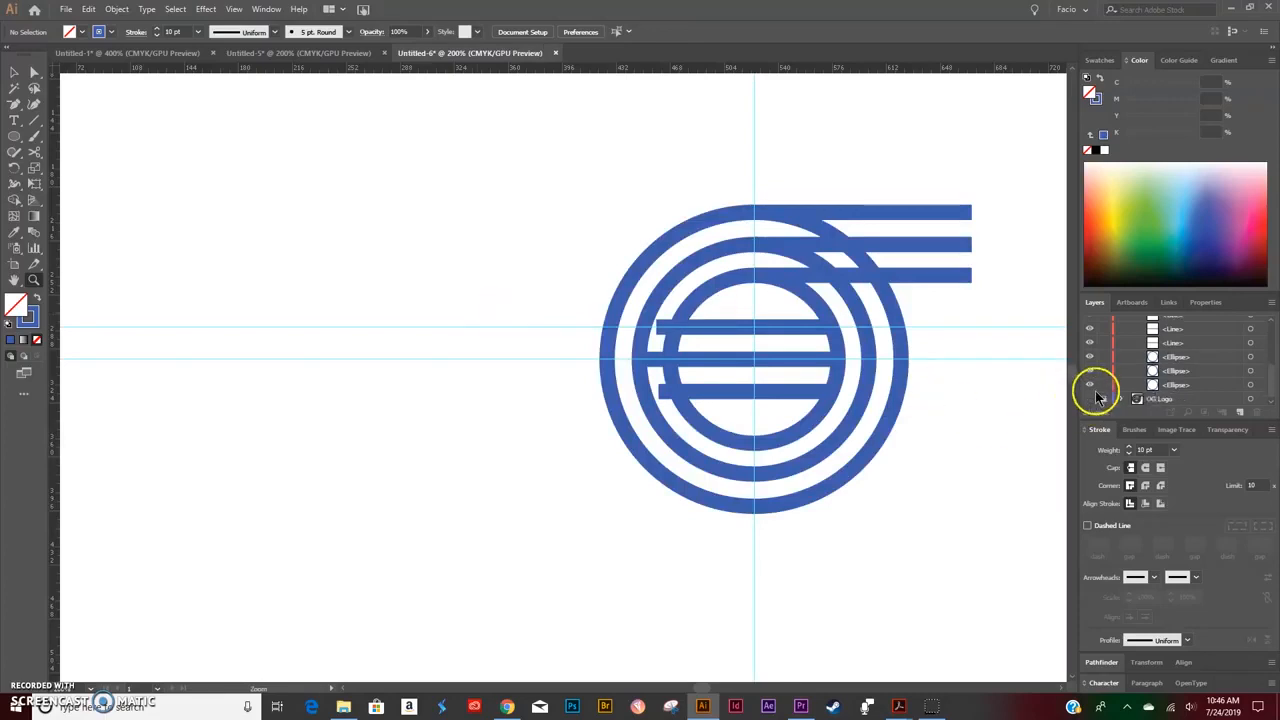
click(1090, 398)
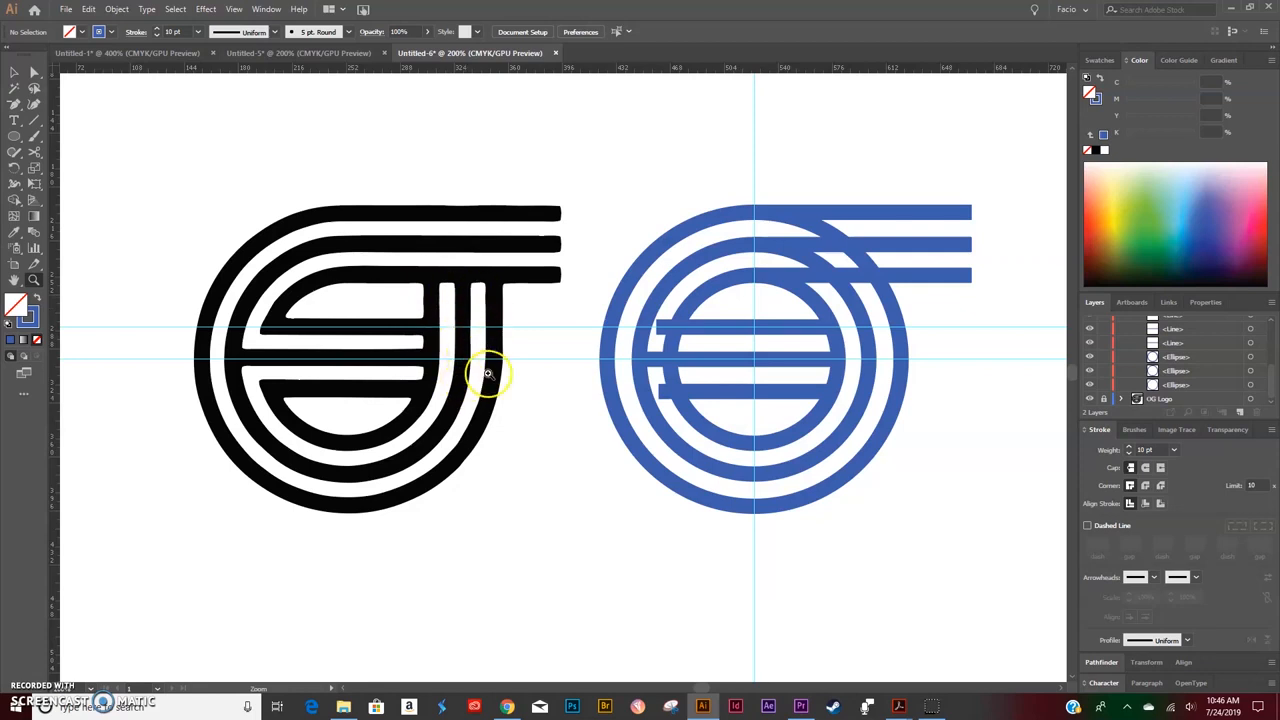
Step: In outline view, draw a vertical line about 56 pt tall from the innermost circle's right anchor up to the lowest top line
key(v)
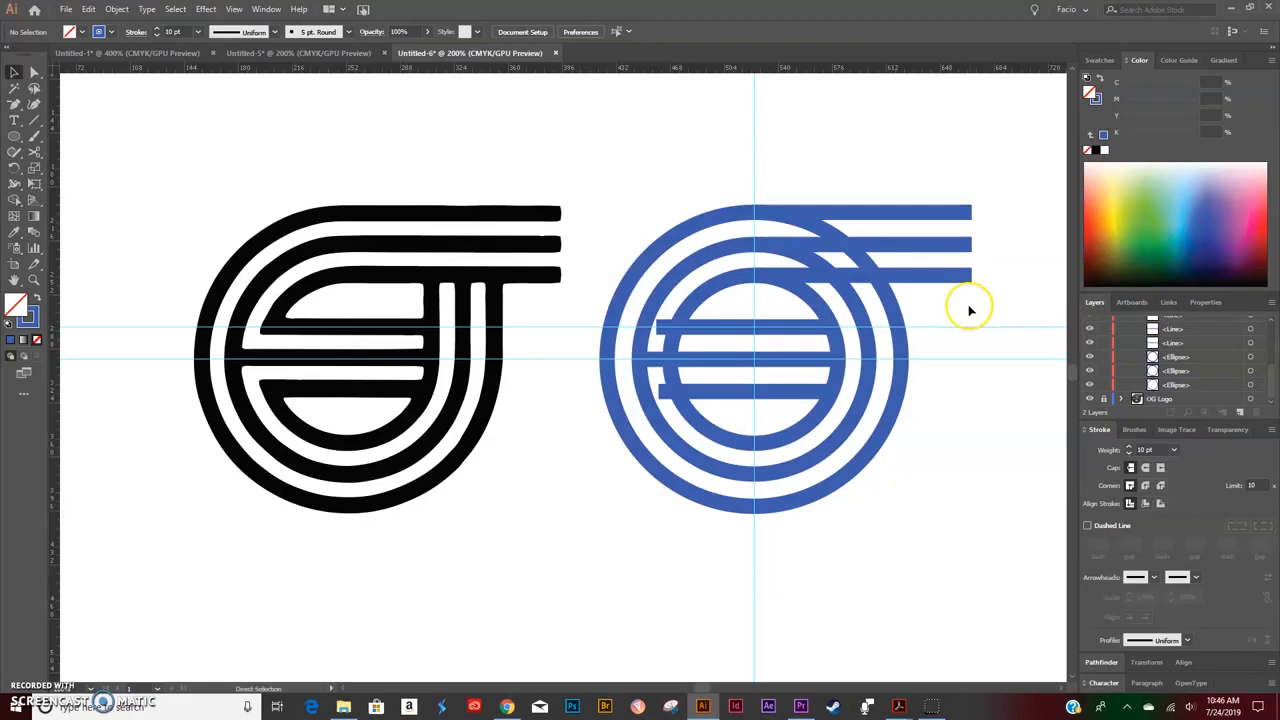
key(ctrl+equal)
key(ctrl+equal)
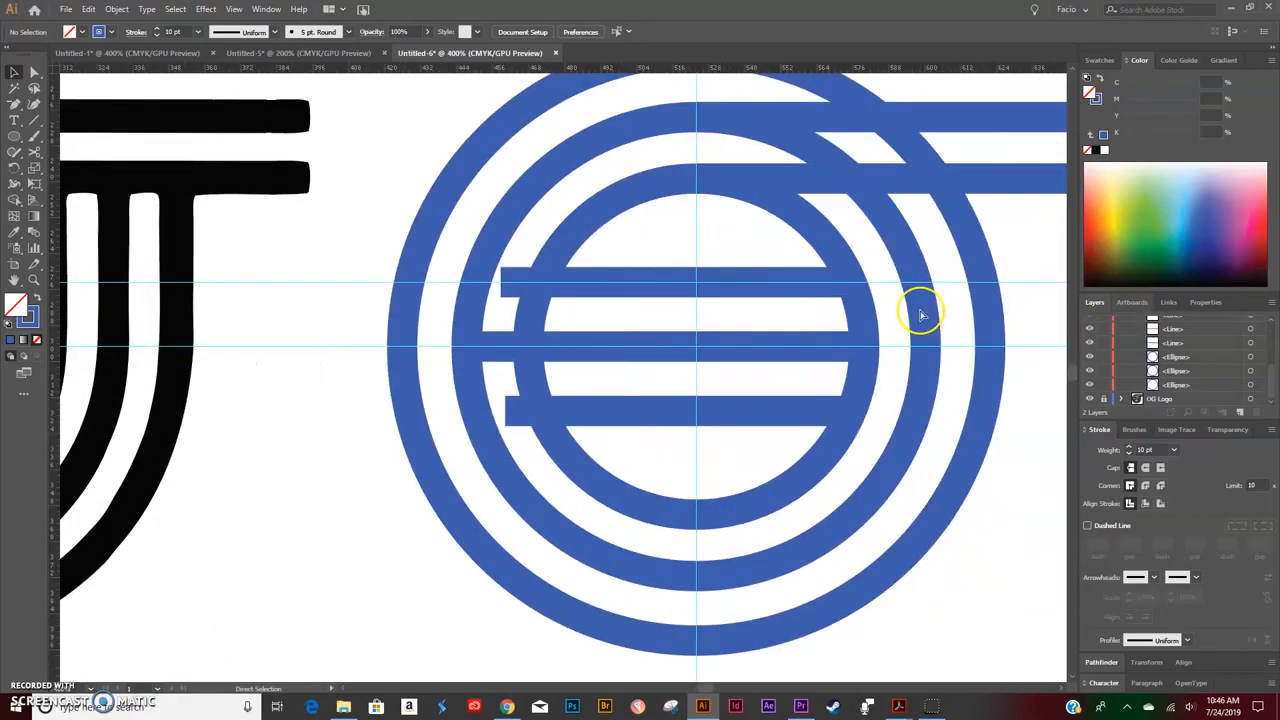
scroll(921, 315, right, 2)
key(ctrl+equal)
key(ctrl+equal)
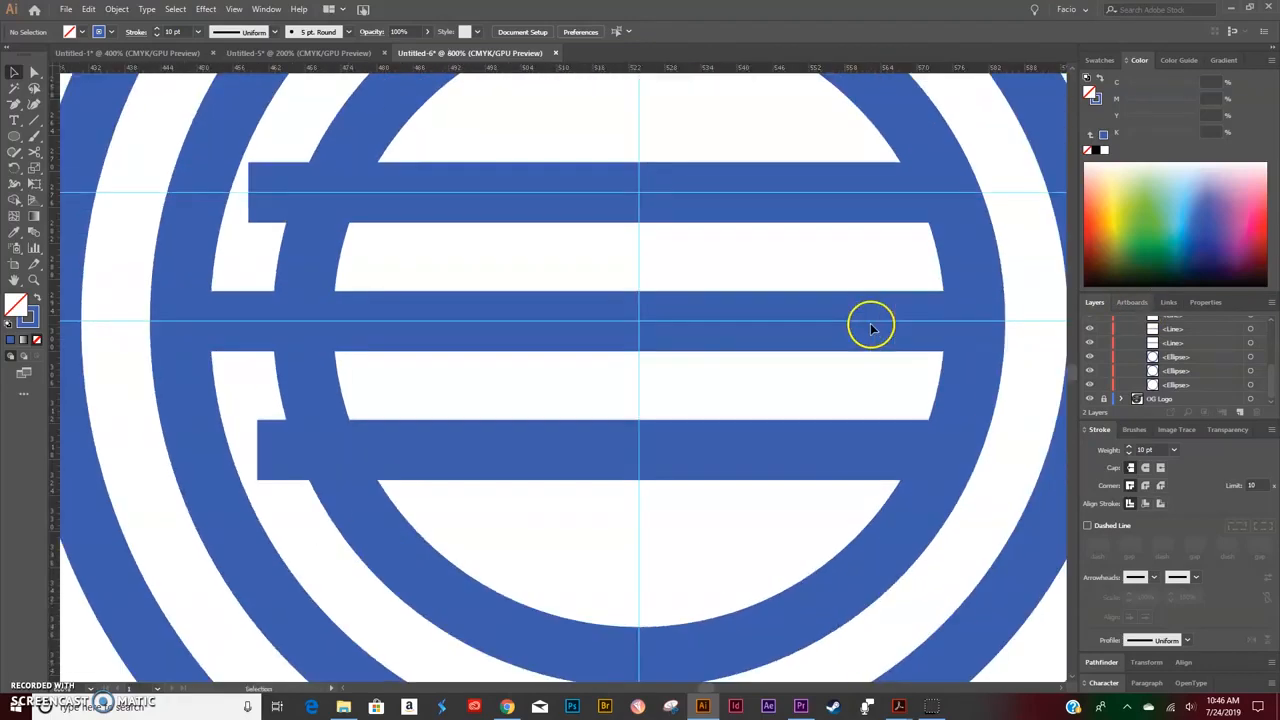
scroll(882, 332, right, 2)
scroll(882, 332, up, 2)
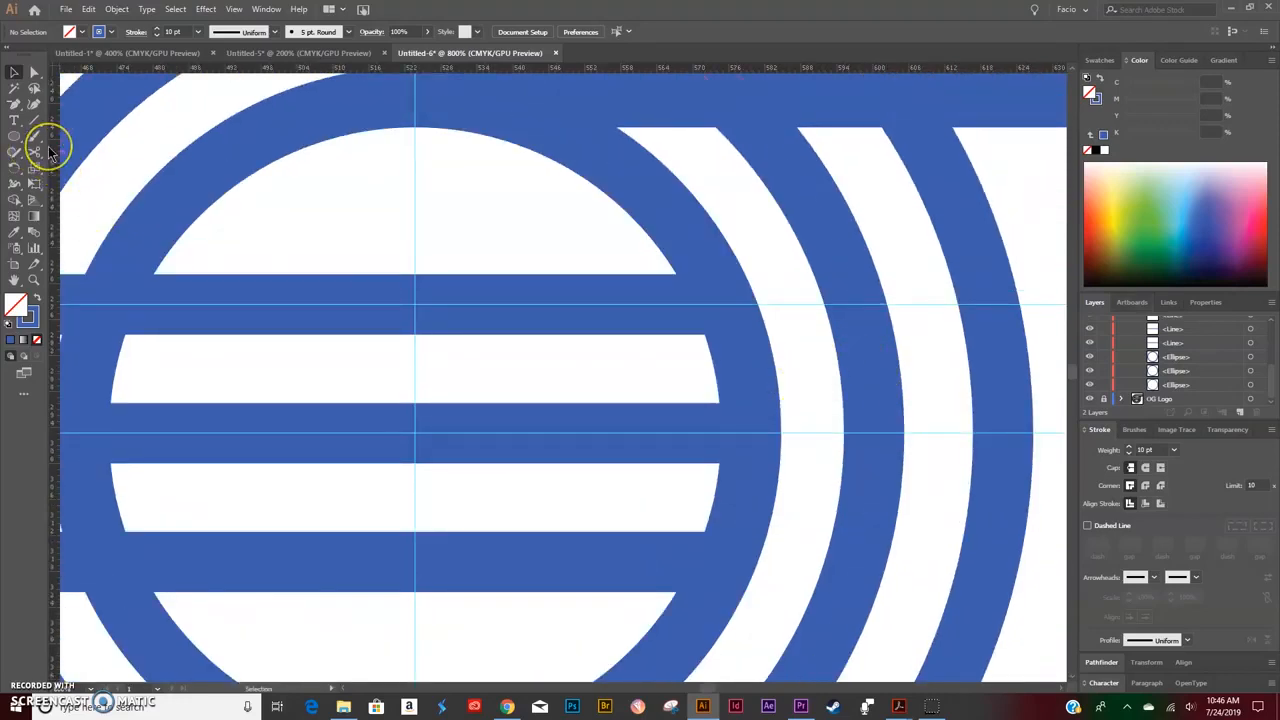
key(ctrl+y)
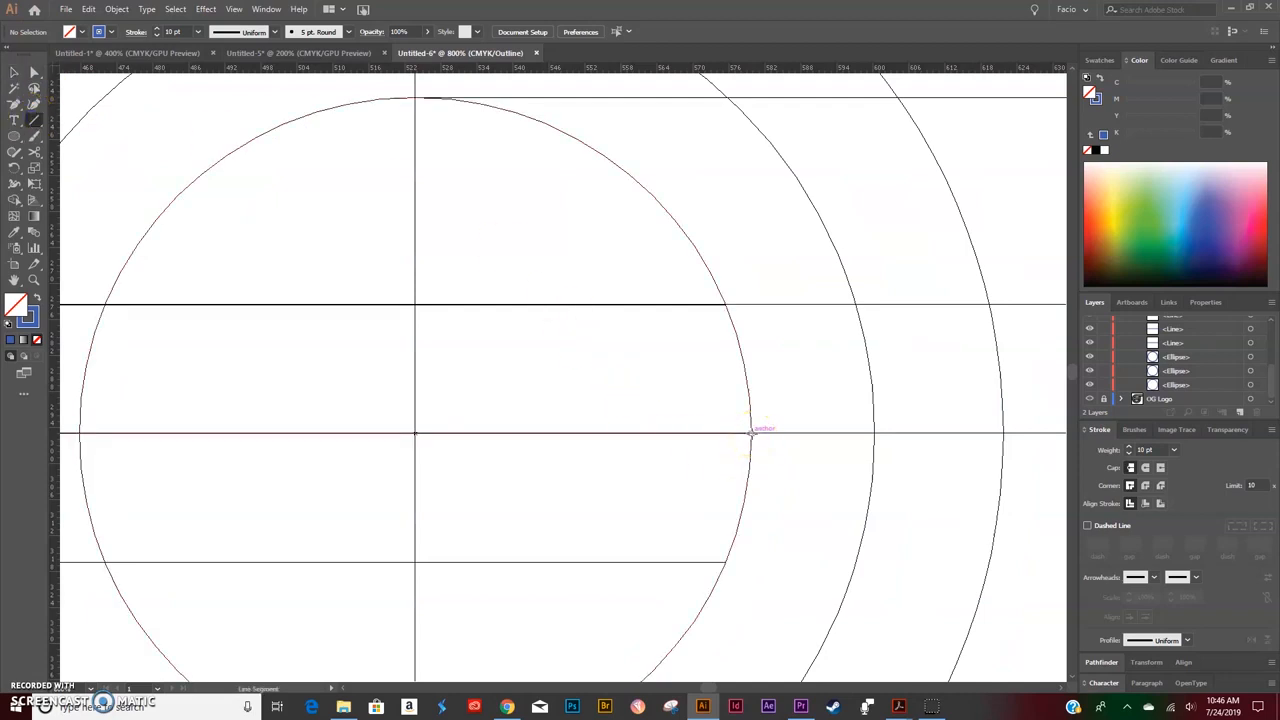
click(750, 448)
drag(751, 433, 748, 99)
Step: Duplicate the vertical line sideways onto the rightmost points of the middle and outer circles
scroll(826, 300, right, 5)
key(v)
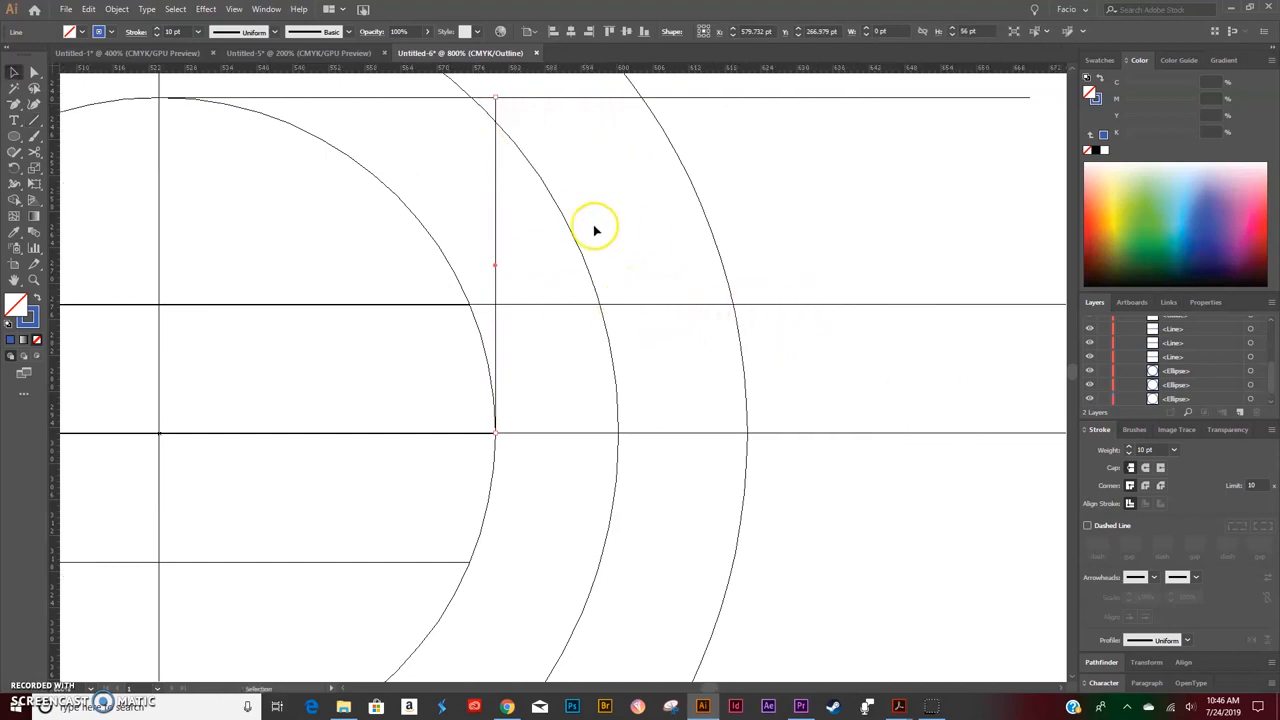
drag(494, 212, 746, 281)
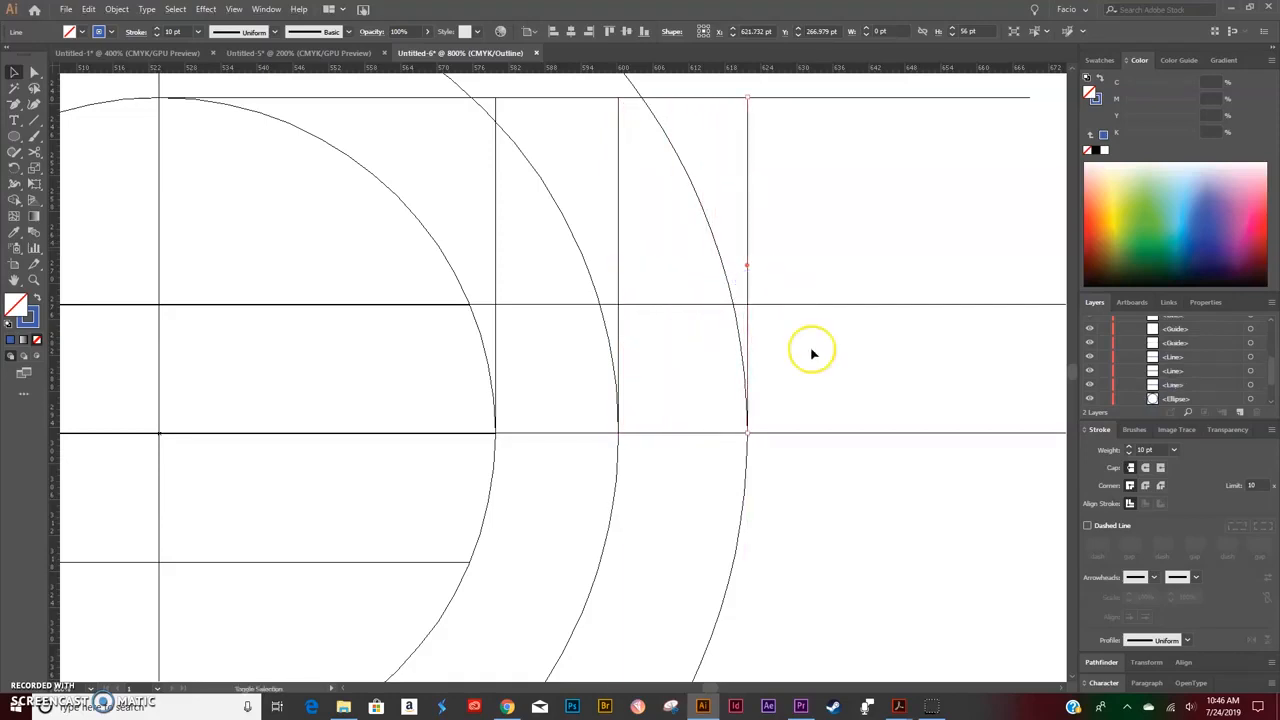
click(816, 499)
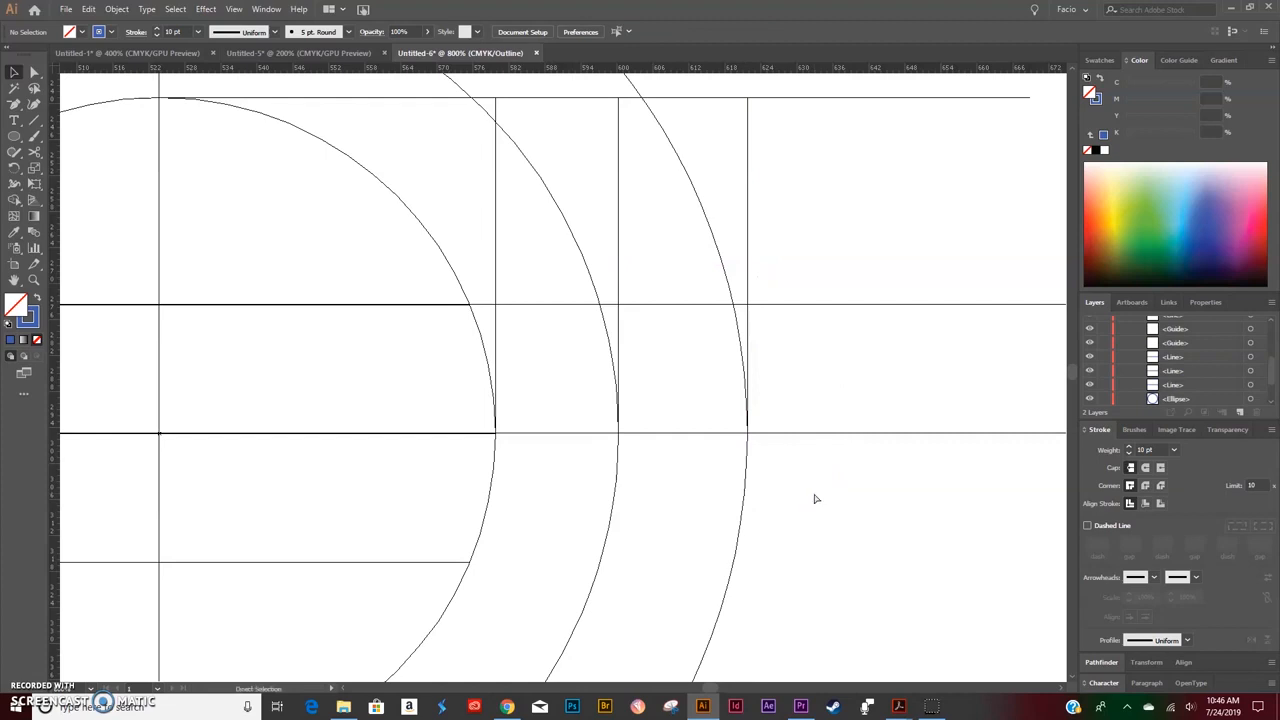
Step: Switch back to full-colour preview and hide the guides
key(ctrl+y)
key(ctrl+minus)
key(ctrl+minus)
key(ctrl+minus)
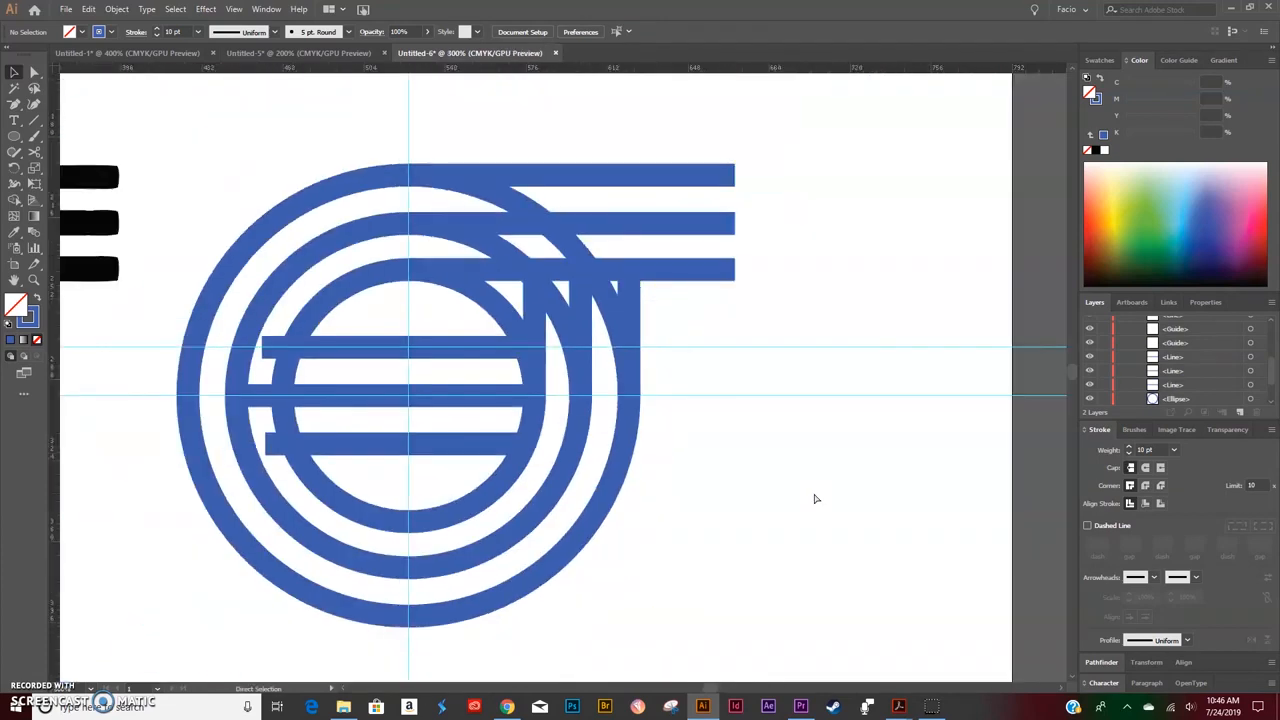
key(ctrl+minus)
scroll(772, 471, left, 3)
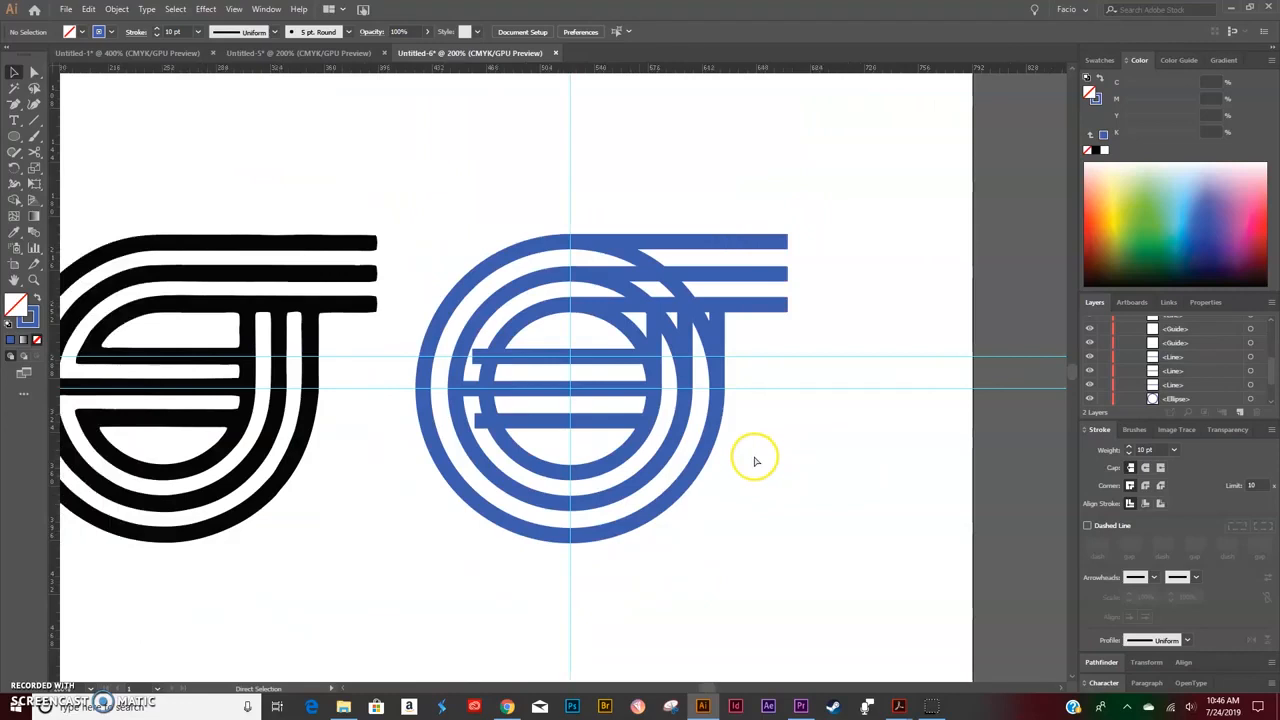
key(ctrl+semicolon)
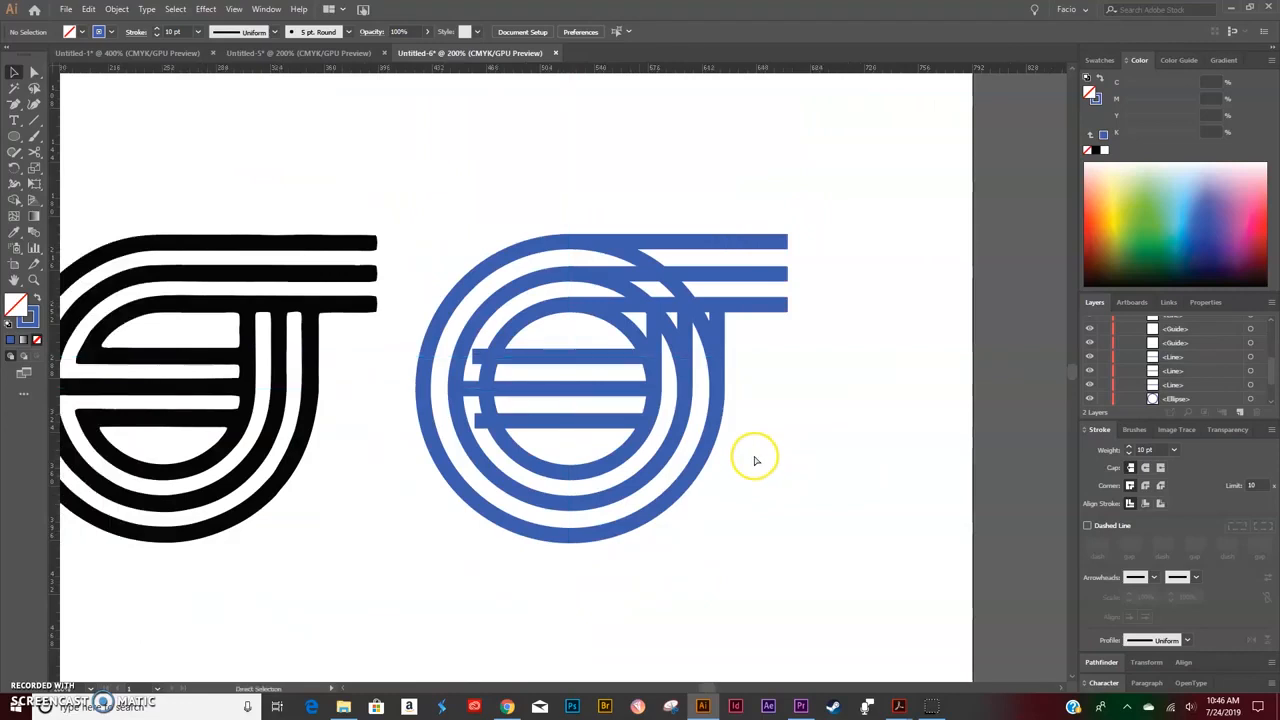
Step: Expand all circles and lines of the rebuilt logo into filled shapes
key(ctrl+a)
click(117, 9)
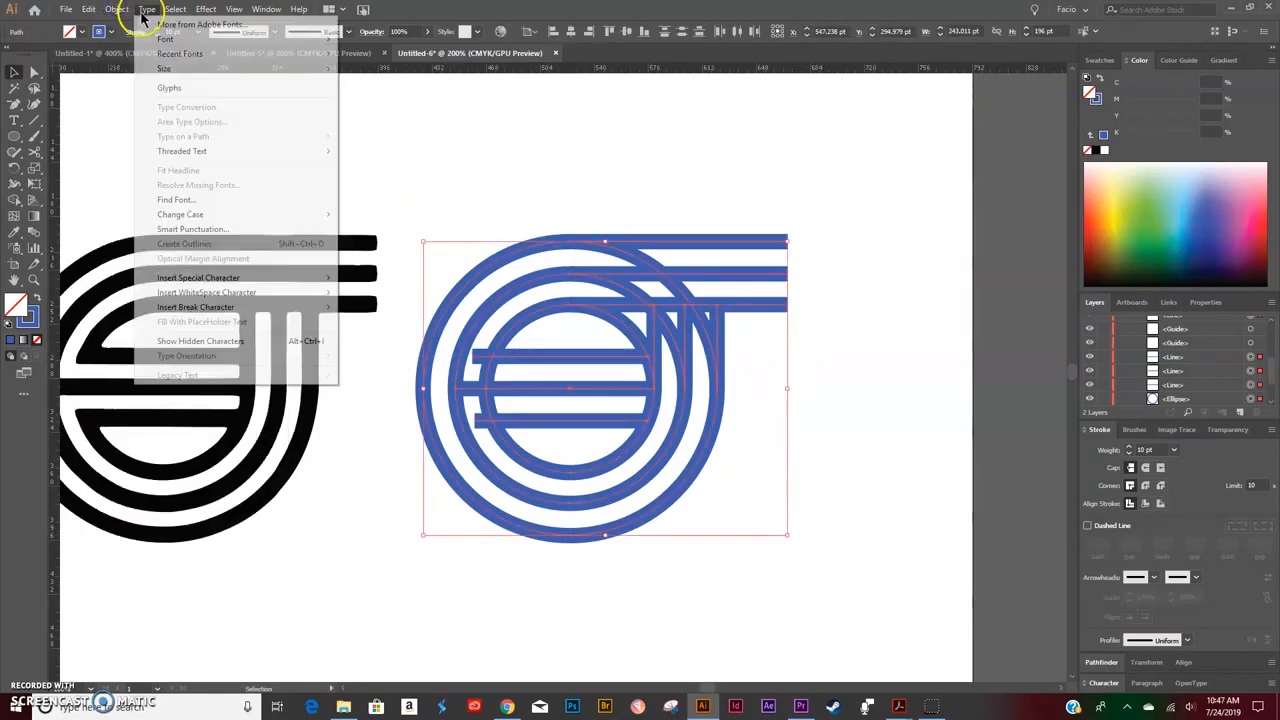
mouse_move(117, 9)
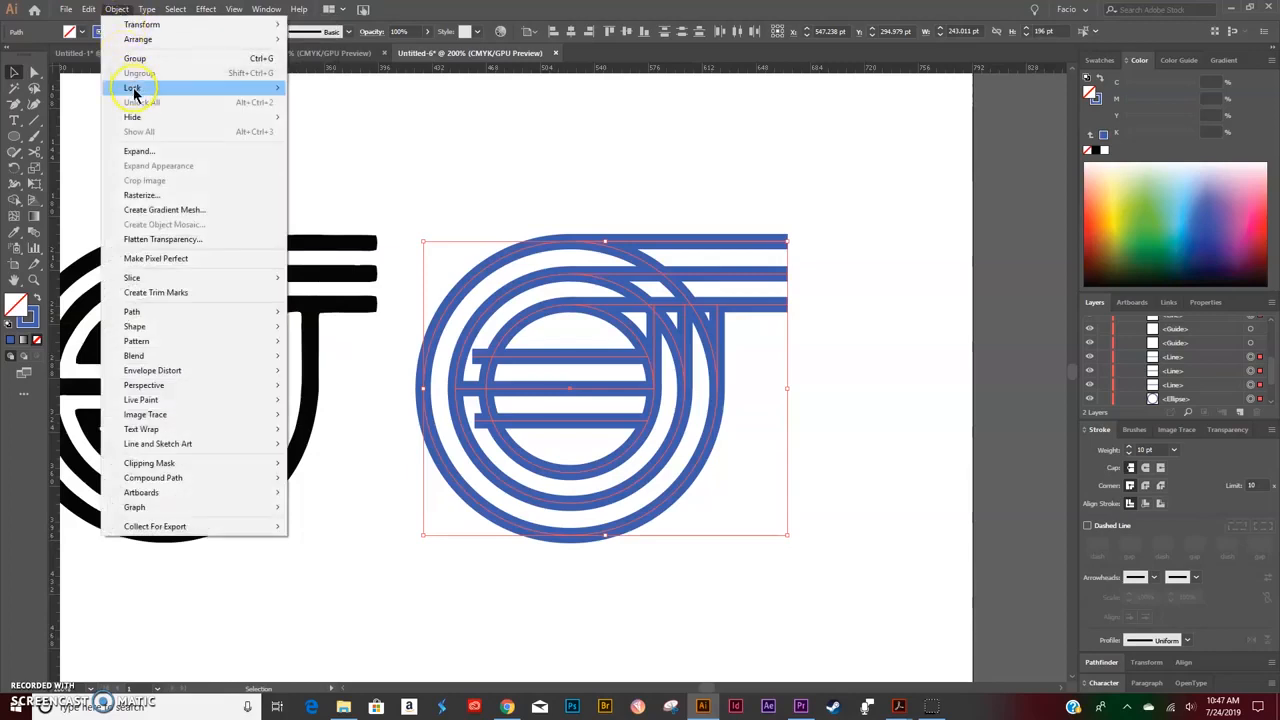
click(150, 157)
click(621, 432)
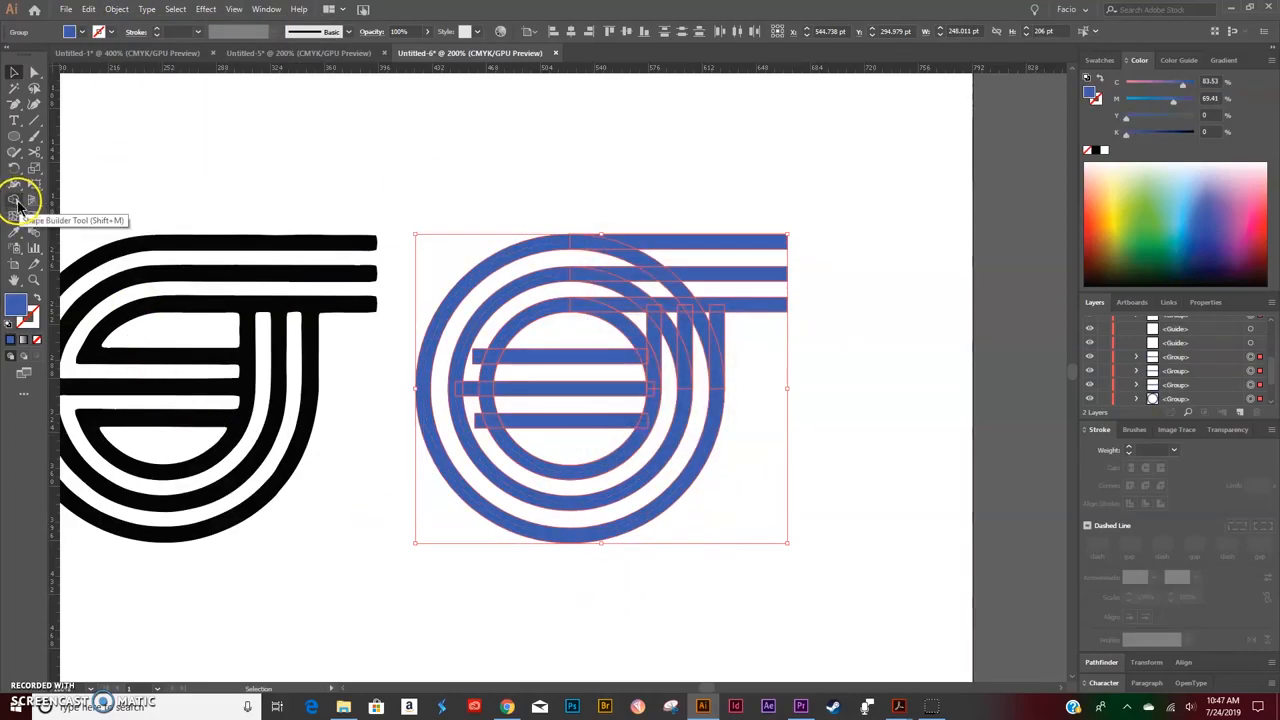
Step: Using Shape Builder, remove the innermost ring's left arcs between the bars, the protruding bar ends and the surplus ring arcs at the upper right
click(17, 201)
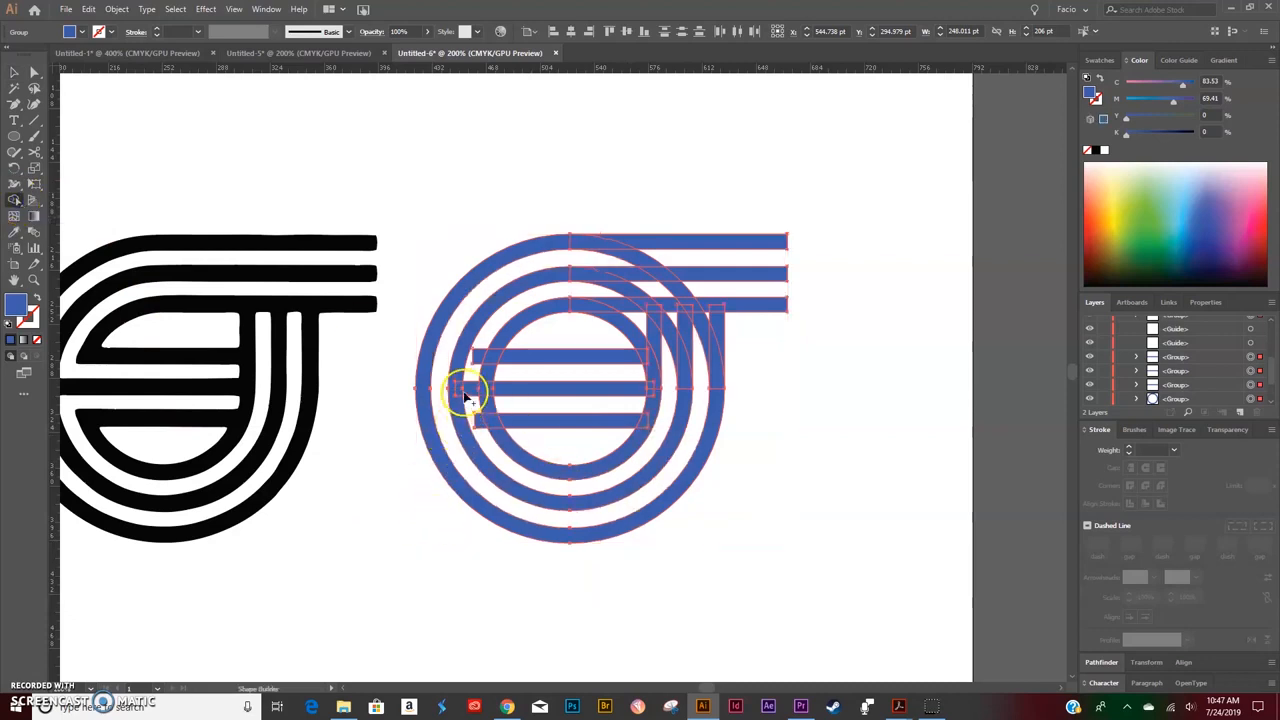
click(512, 377)
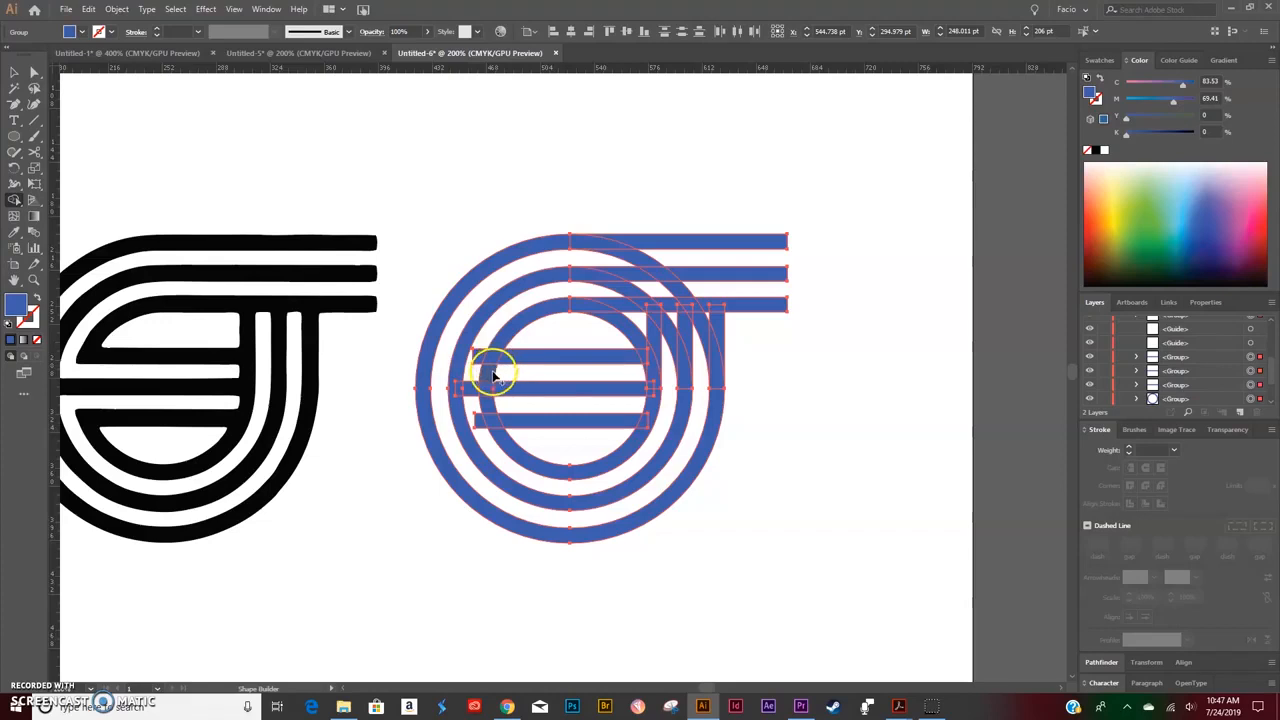
alt+click(493, 372)
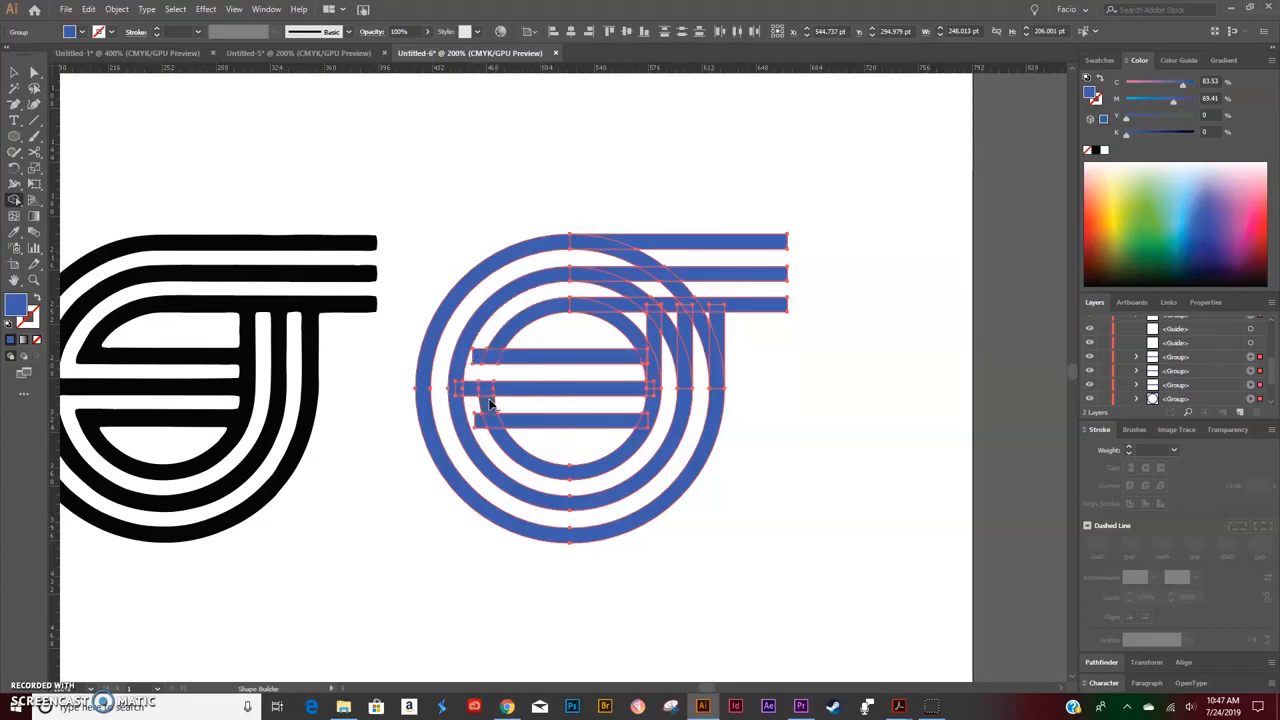
alt+click(490, 404)
scroll(479, 403, left, 2)
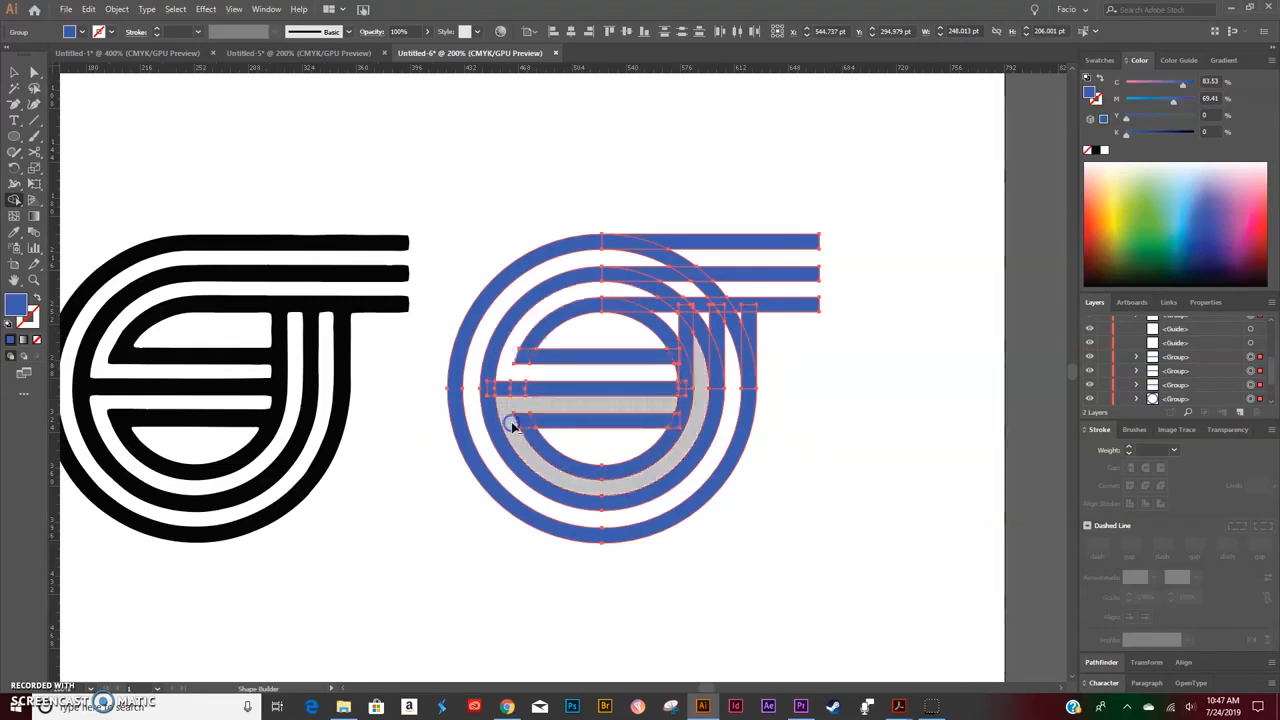
click(693, 422)
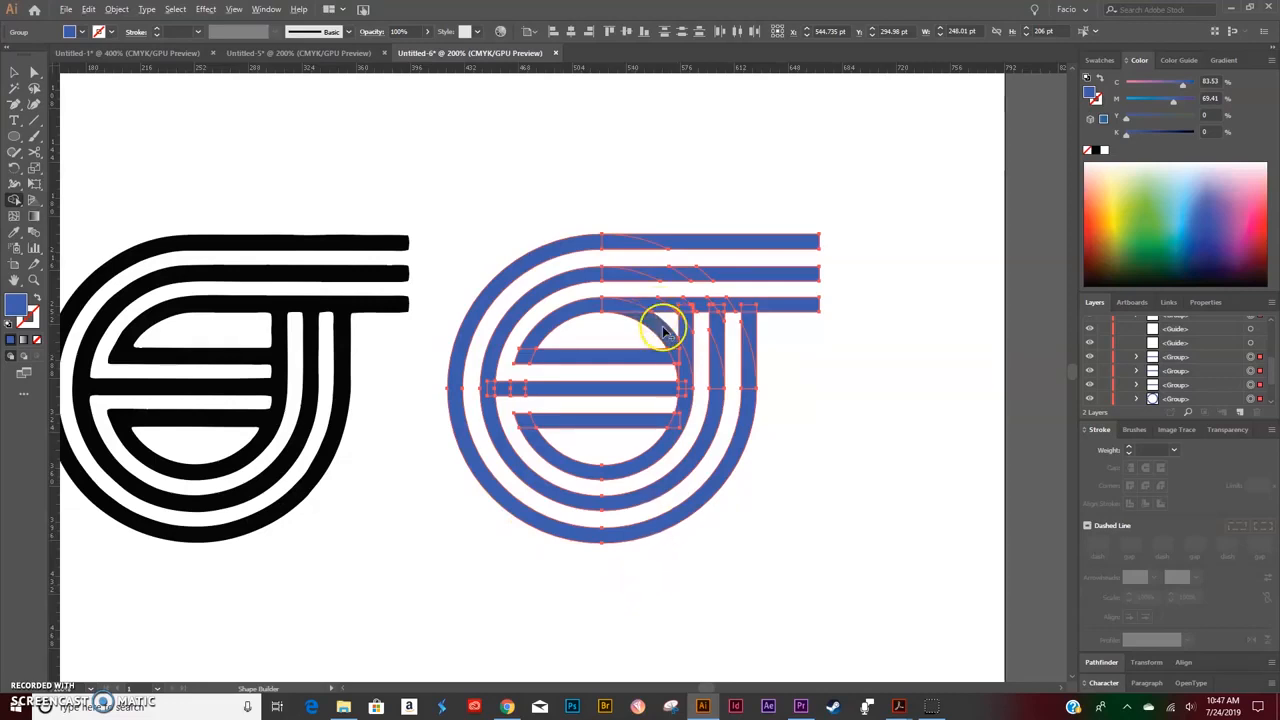
Step: Remove the leftover ring sliver between the upper and middle bars beside the inner vertical stem with Shape Builder
key(v)
scroll(680, 372, up, 5)
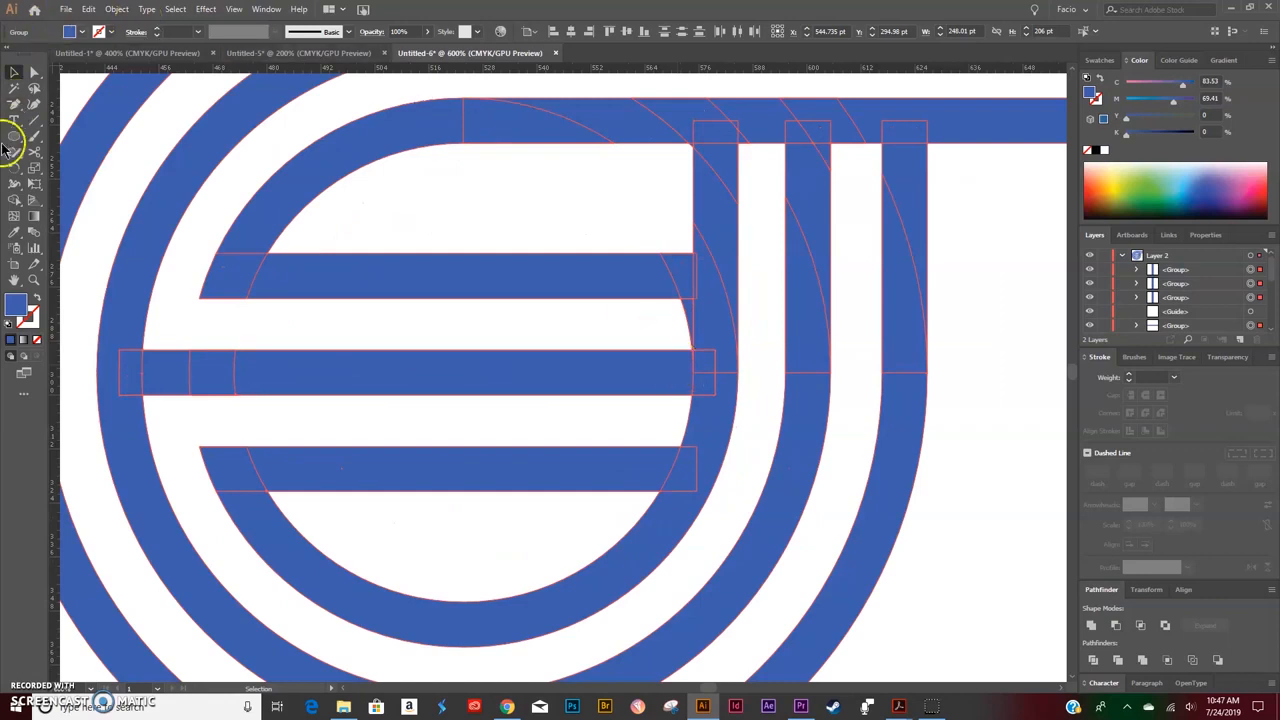
click(14, 200)
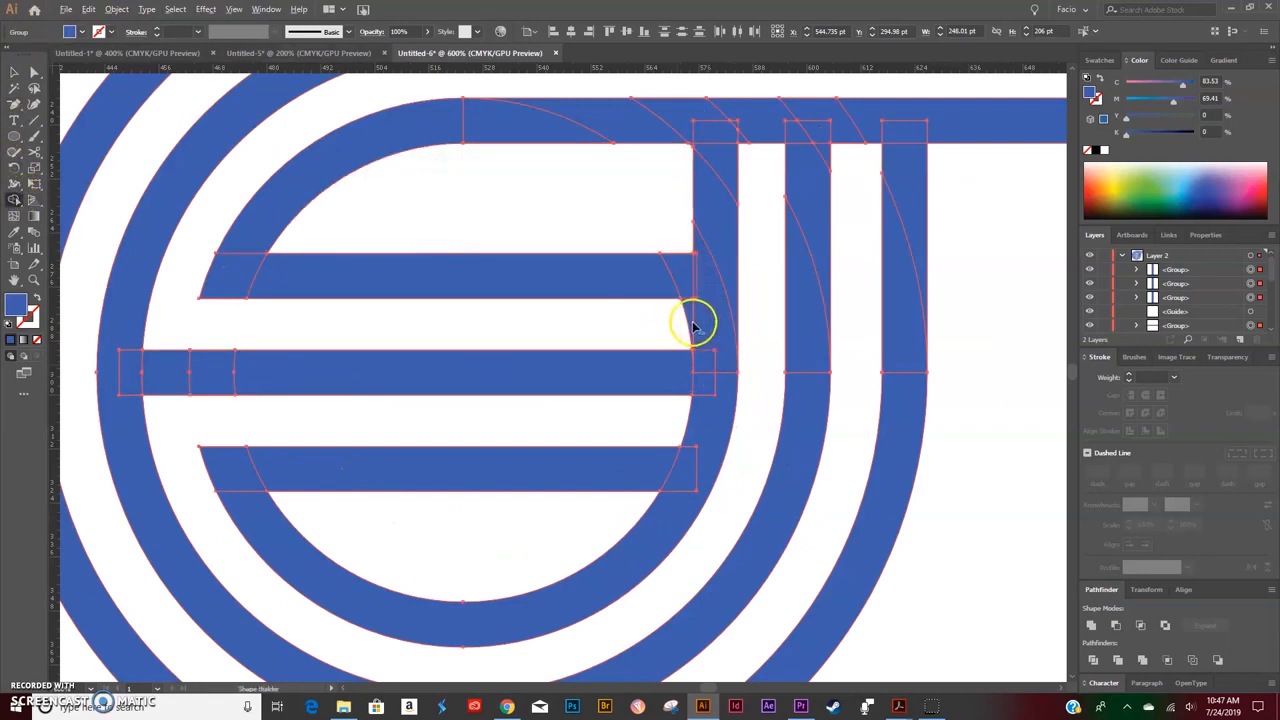
alt+click(689, 317)
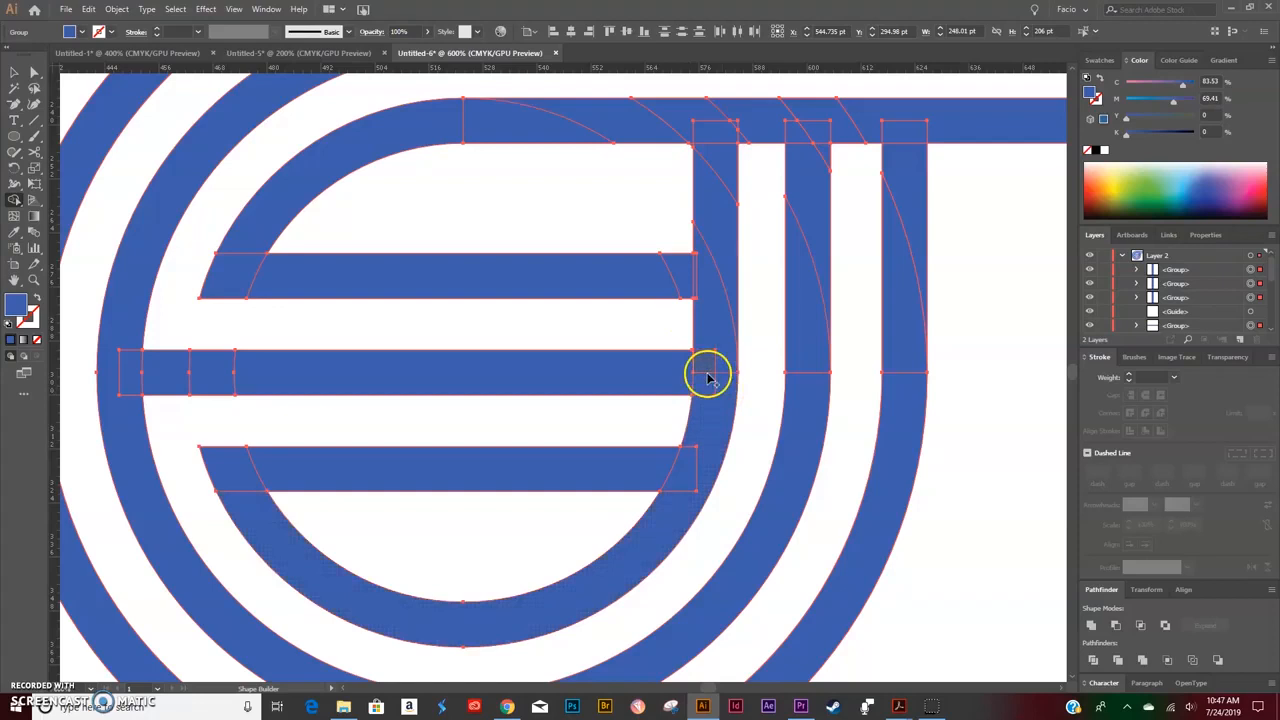
Step: Unite all the pieces of the rebuilt logo into one shape and deselect it
key(ctrl+minus)
key(ctrl+minus)
key(ctrl+minus)
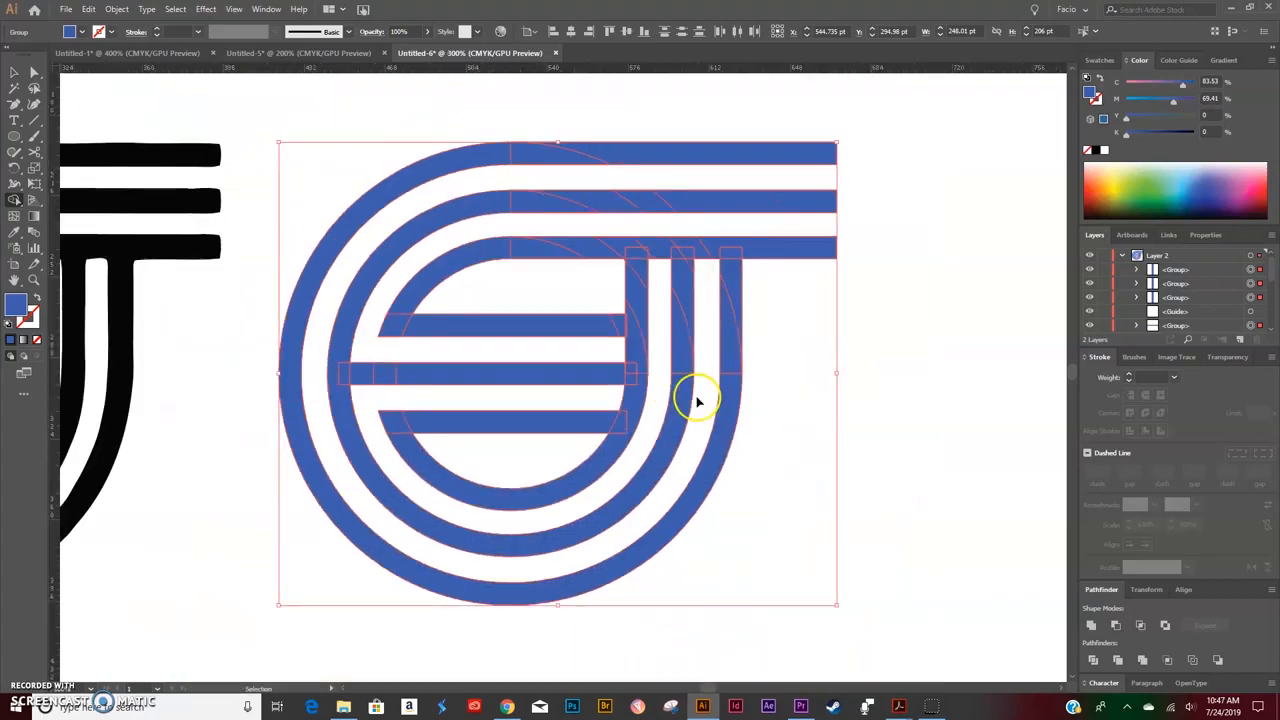
click(1092, 626)
key(v)
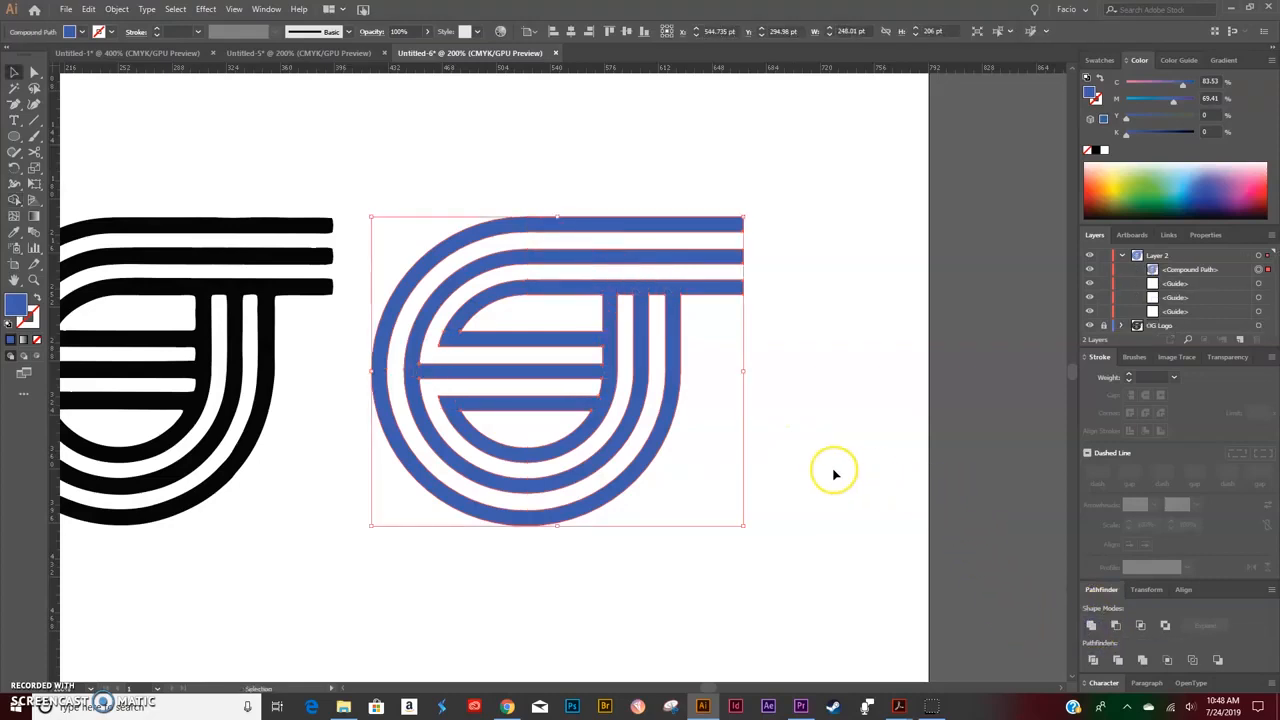
click(826, 480)
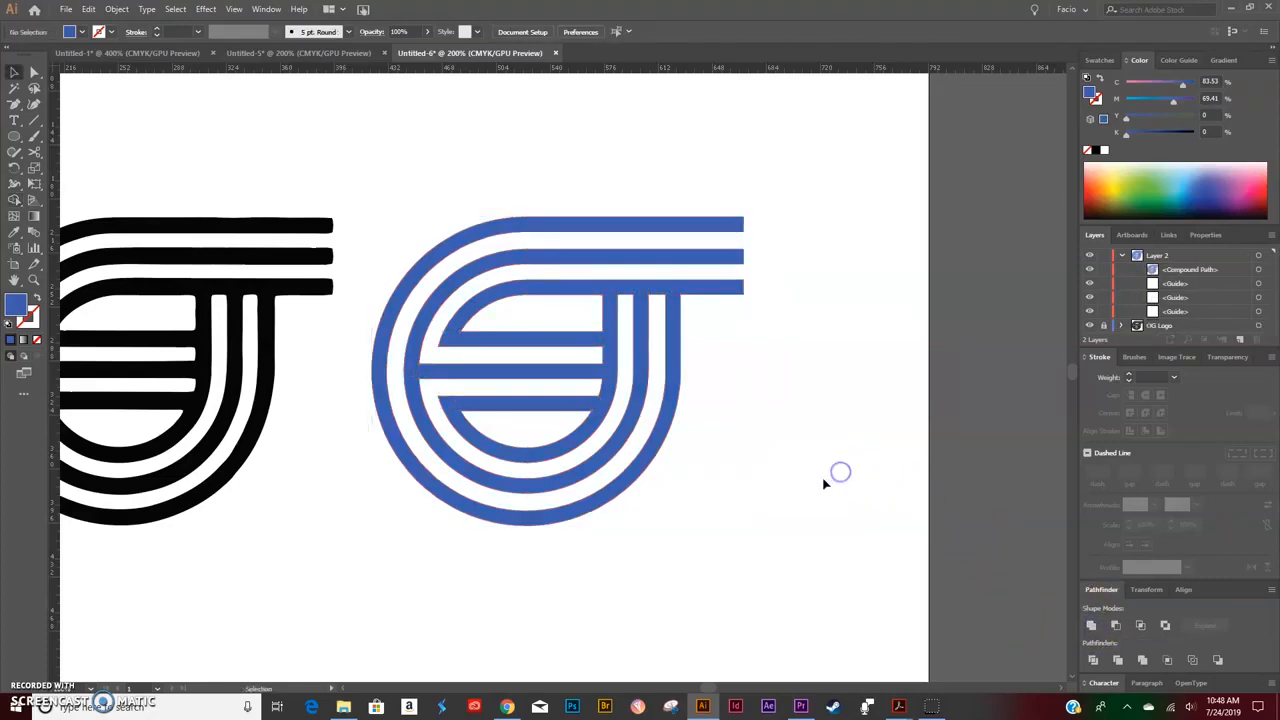
Step: Release the united logo's compound path and make it a compound path again
click(610, 318)
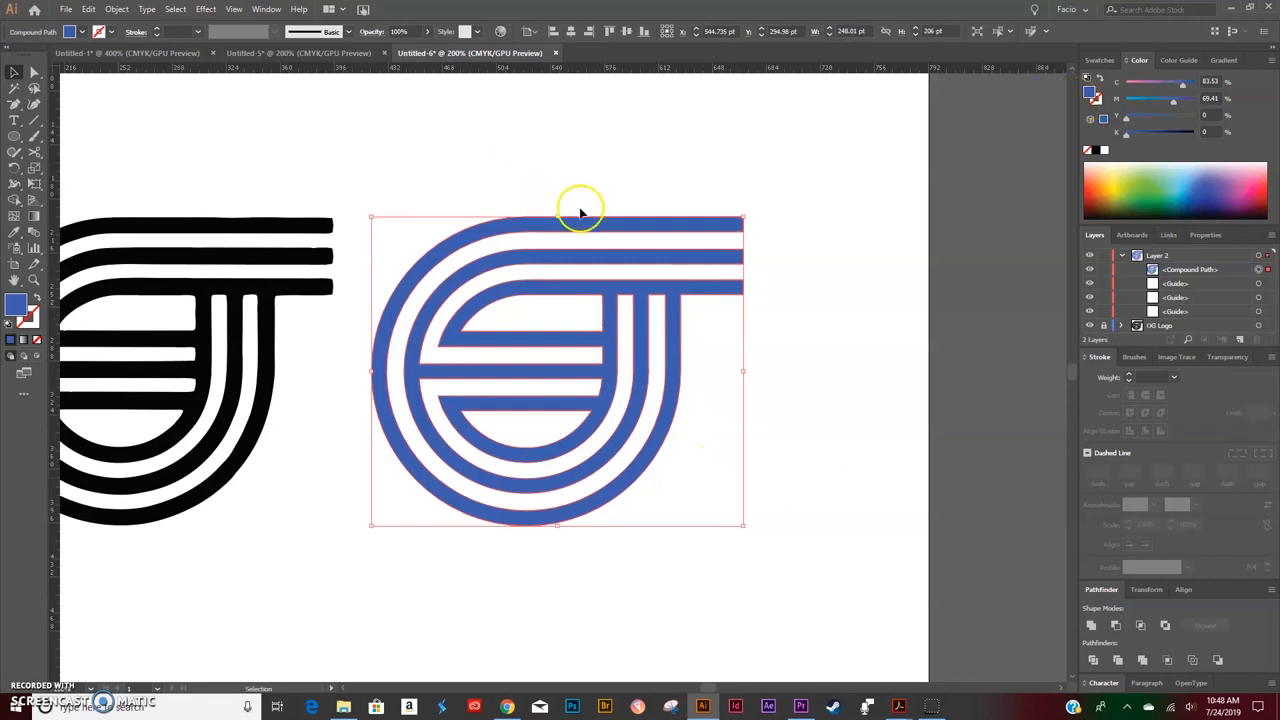
key(a)
click(116, 9)
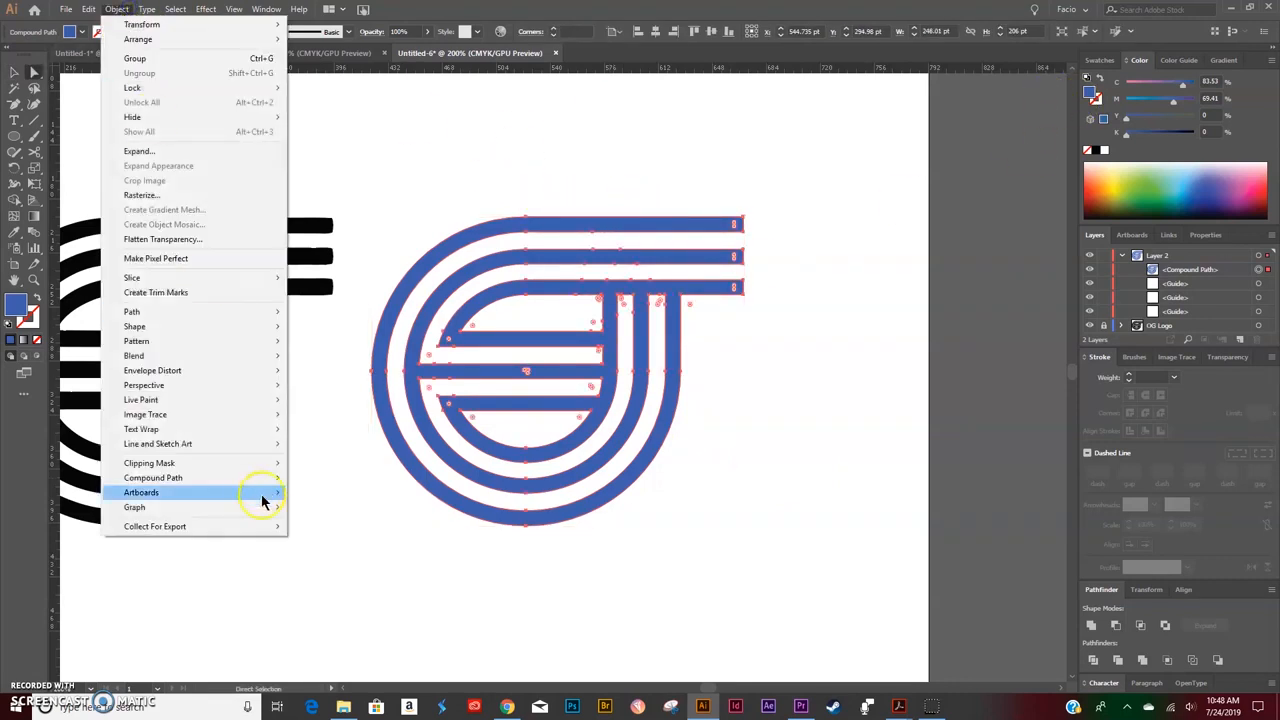
mouse_move(225, 479)
click(322, 492)
click(116, 9)
mouse_move(206, 479)
click(297, 478)
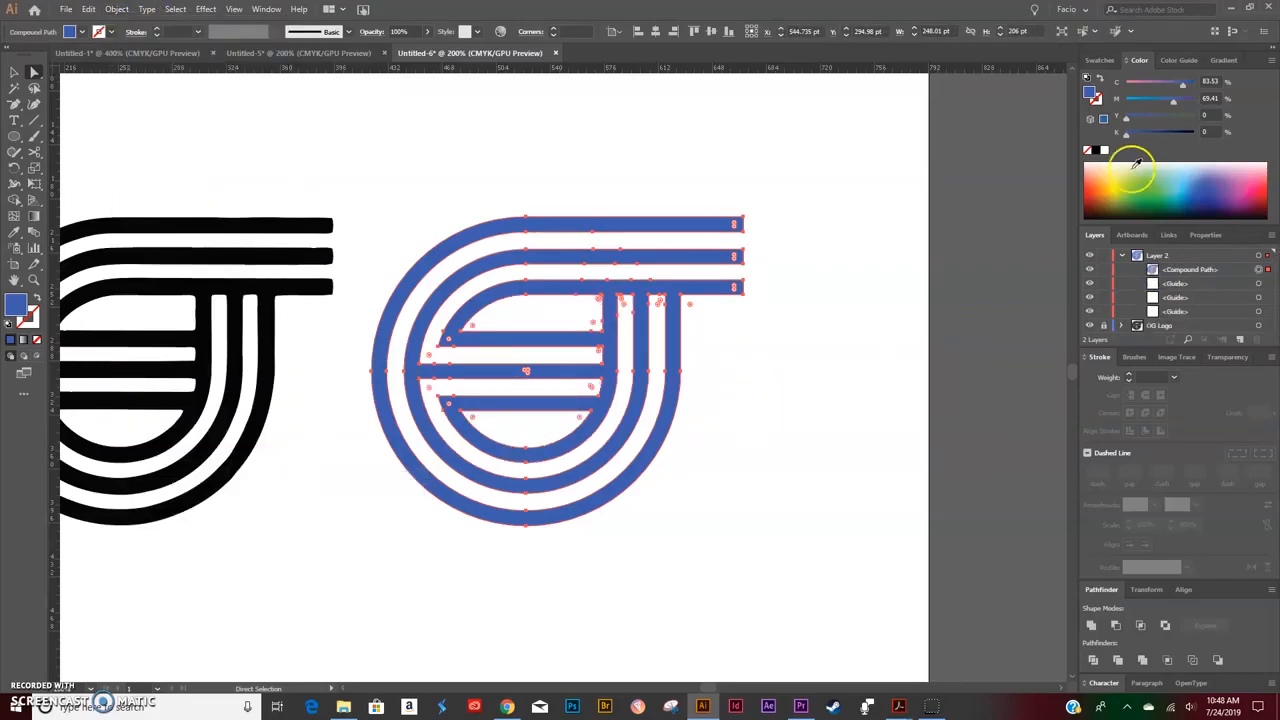
Step: Fill the rebuilt logo with black, deselect it and select the whole logo again
click(1098, 150)
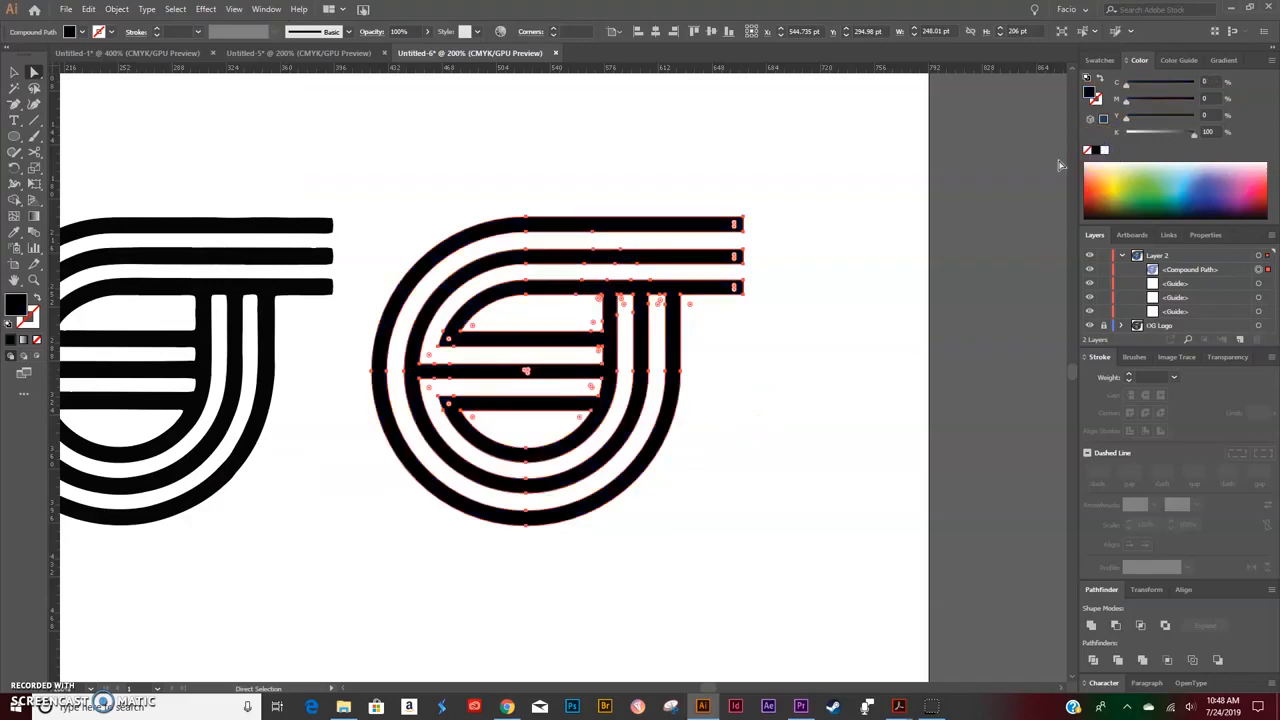
click(752, 503)
scroll(740, 532, left, 3)
scroll(742, 538, left, 3)
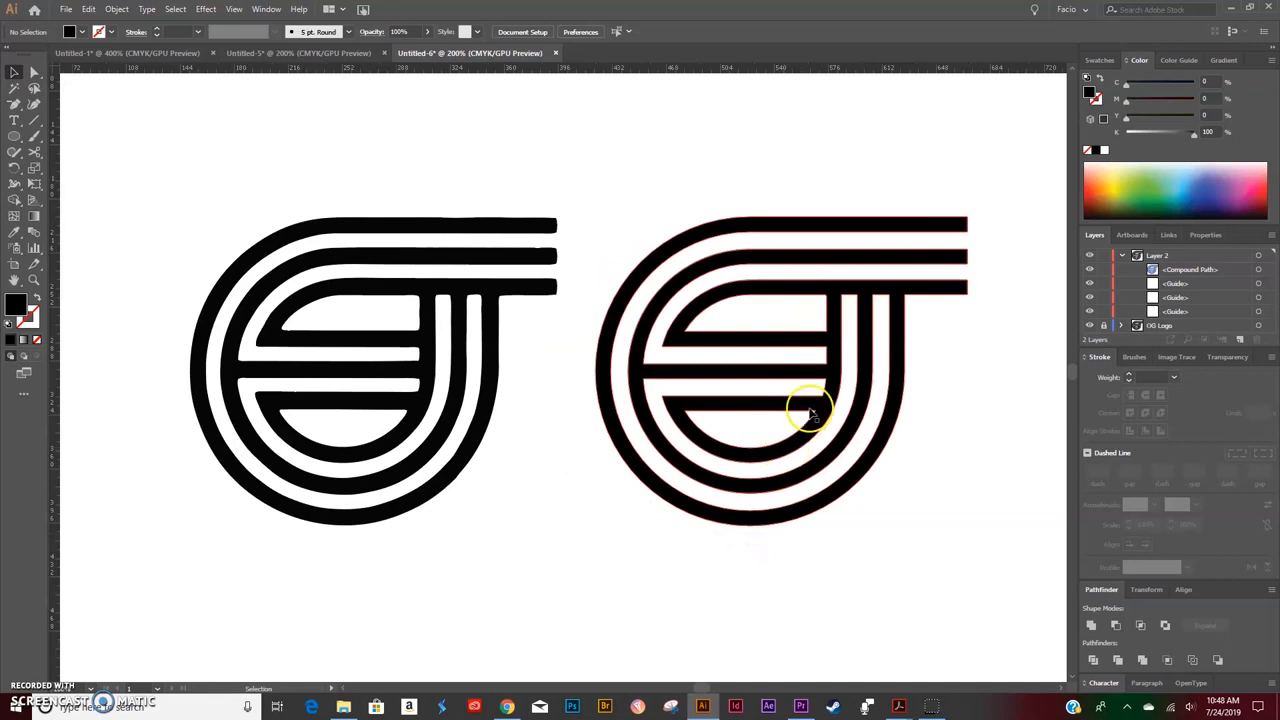
click(832, 300)
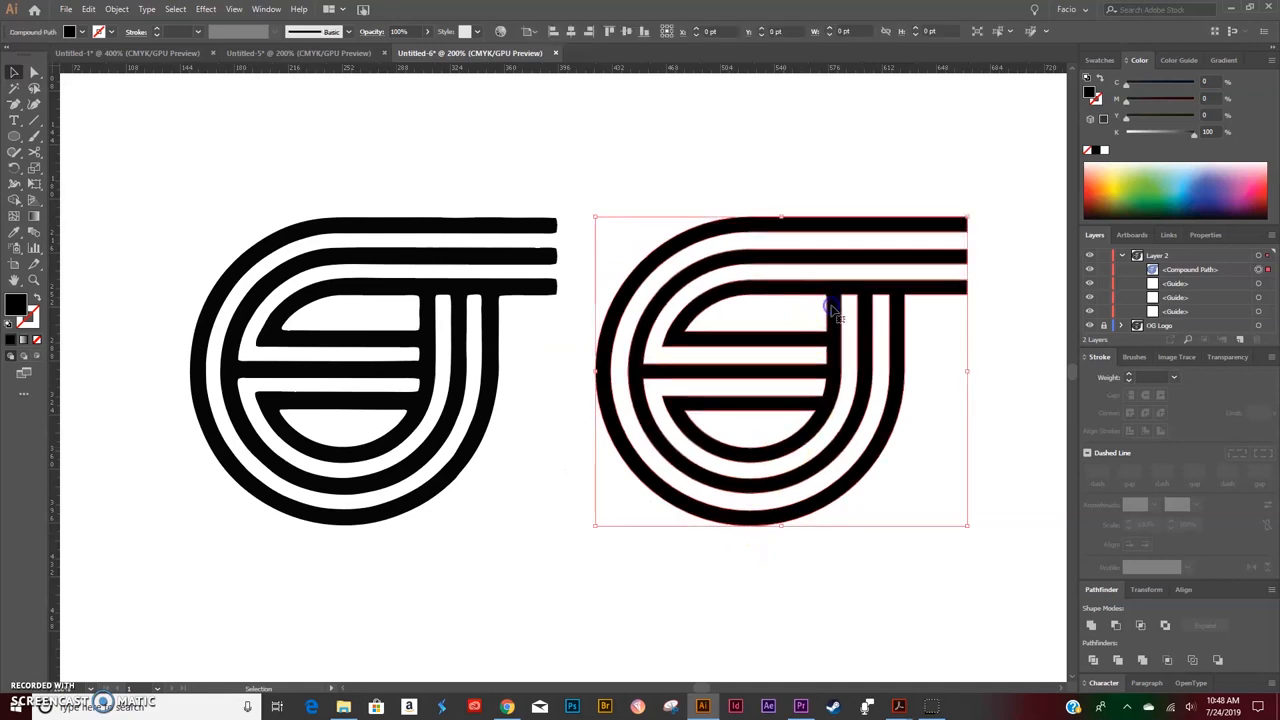
Step: Delete the surplus anchor points along the facing edges of the rebuilt logo's three long horizontal arms with the Delete Anchor Point tool
key(a)
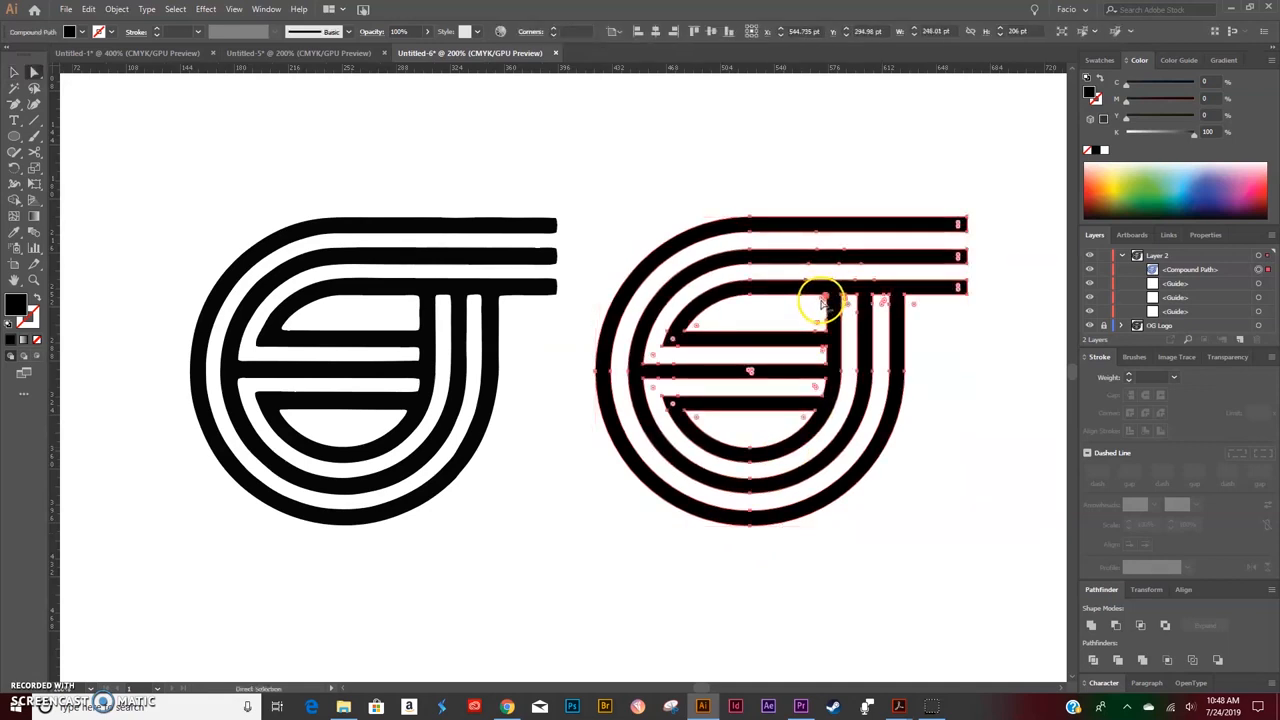
click(608, 294)
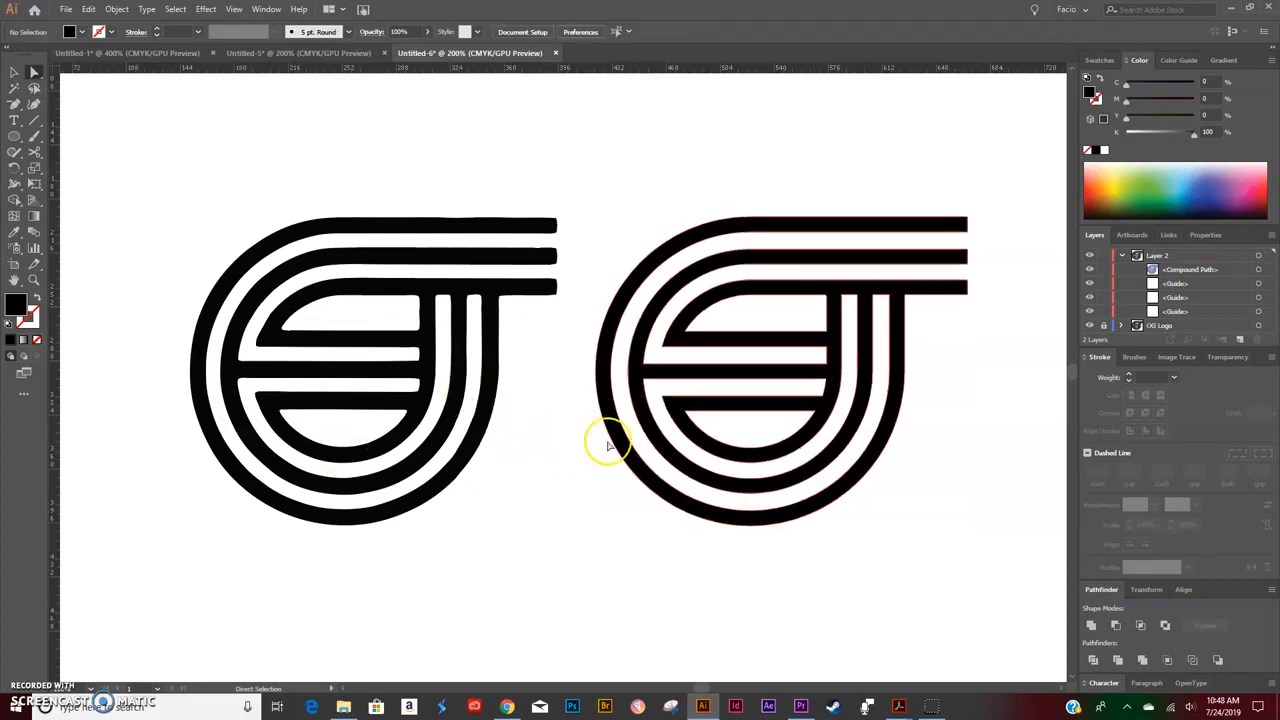
click(770, 225)
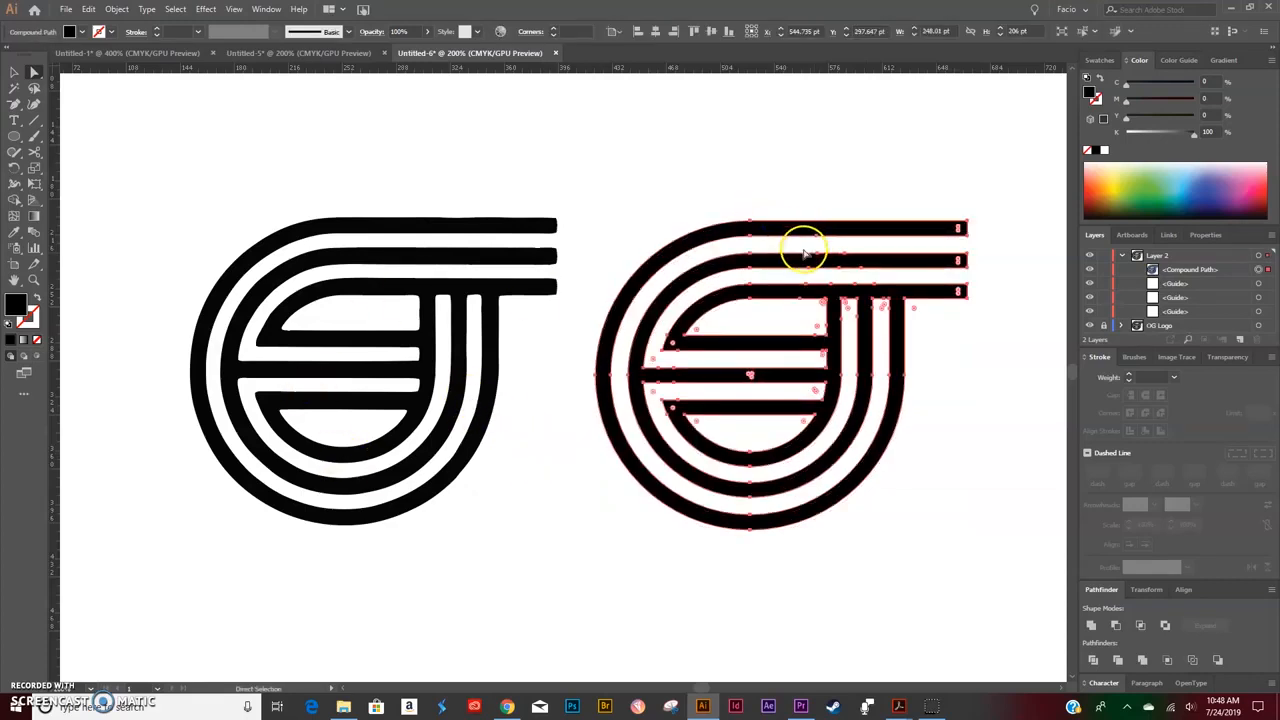
key(-)
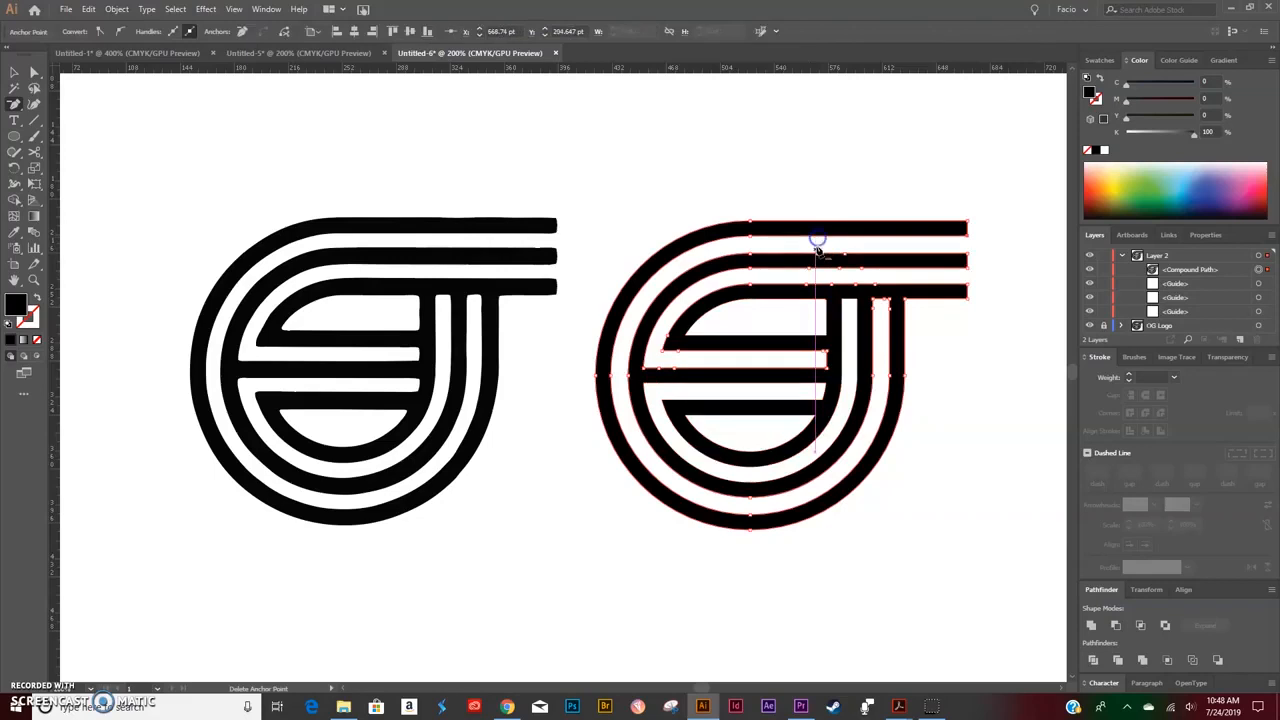
click(845, 254)
click(839, 268)
click(809, 268)
click(806, 285)
click(832, 285)
Step: Delete the extra anchor points near the upper end of the outer stem gap and around the white band between the upper and middle crossbars
click(874, 308)
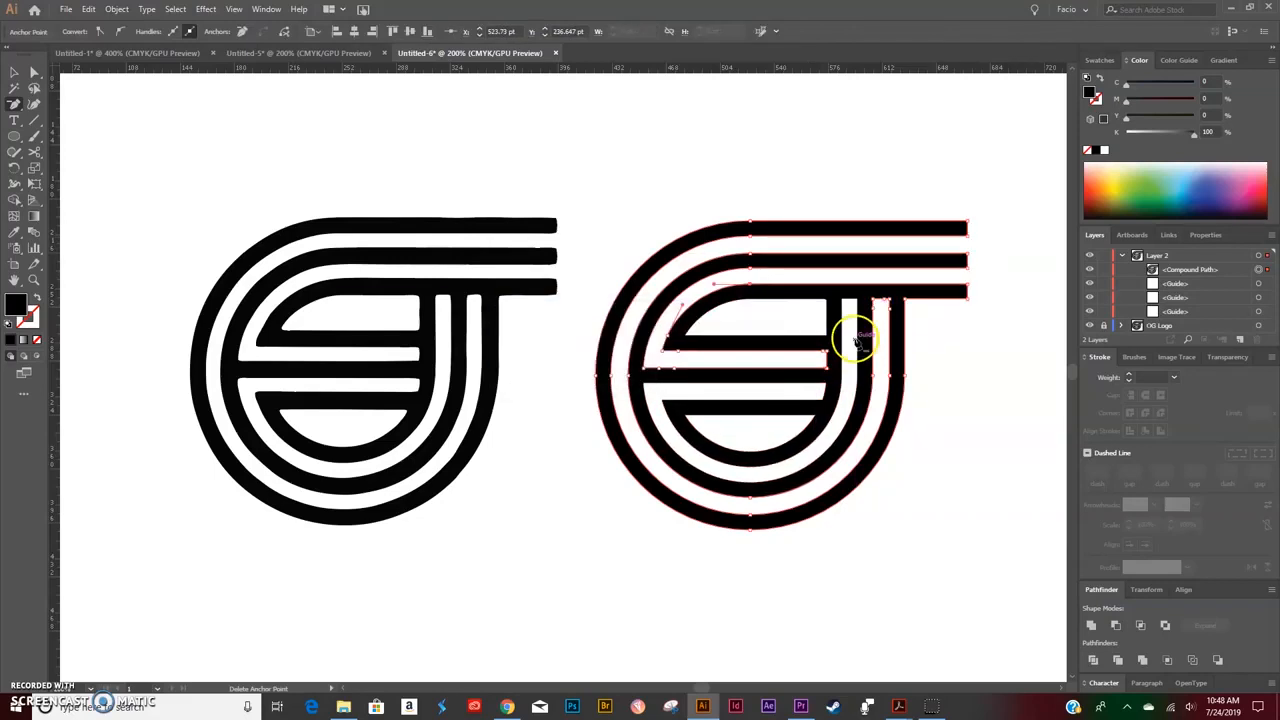
click(889, 308)
click(823, 353)
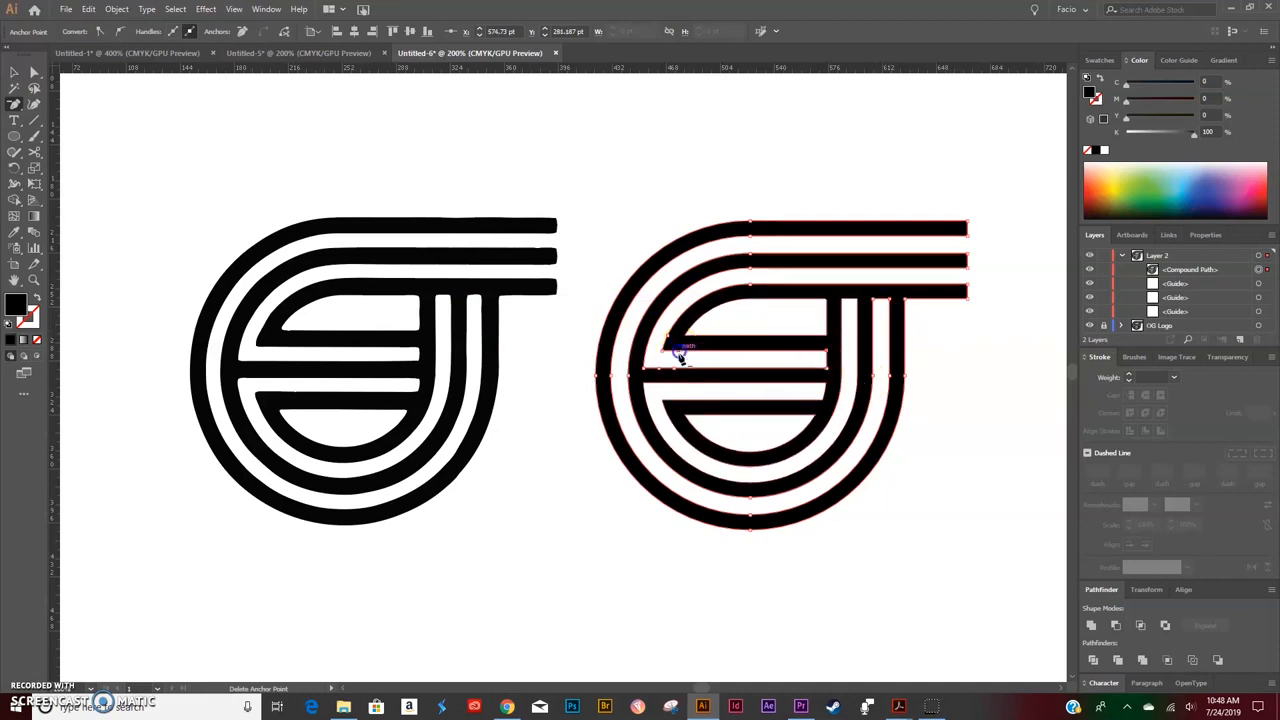
click(660, 369)
Step: Delete the redundant anchor points around the white counter above the rebuilt logo's upper crossbar
key(a)
click(782, 296)
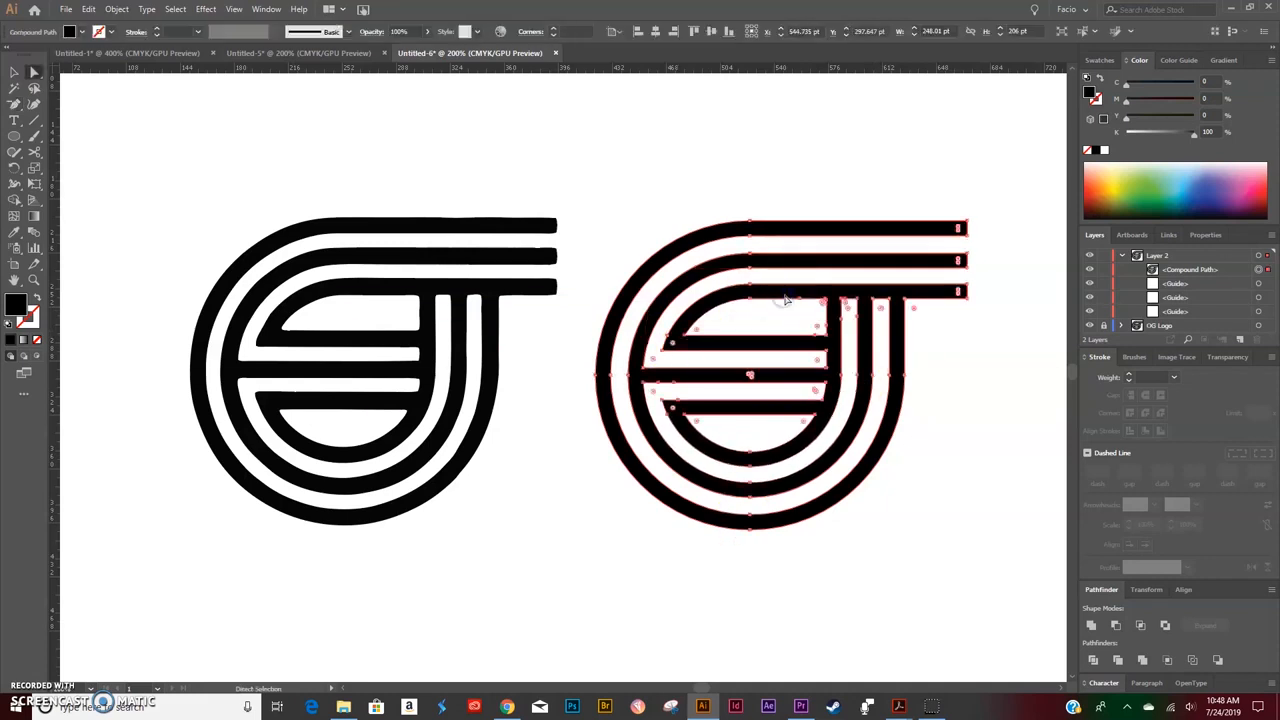
key(ctrl+equal)
key(ctrl+equal)
key(ctrl+equal)
scroll(780, 290, up, 2)
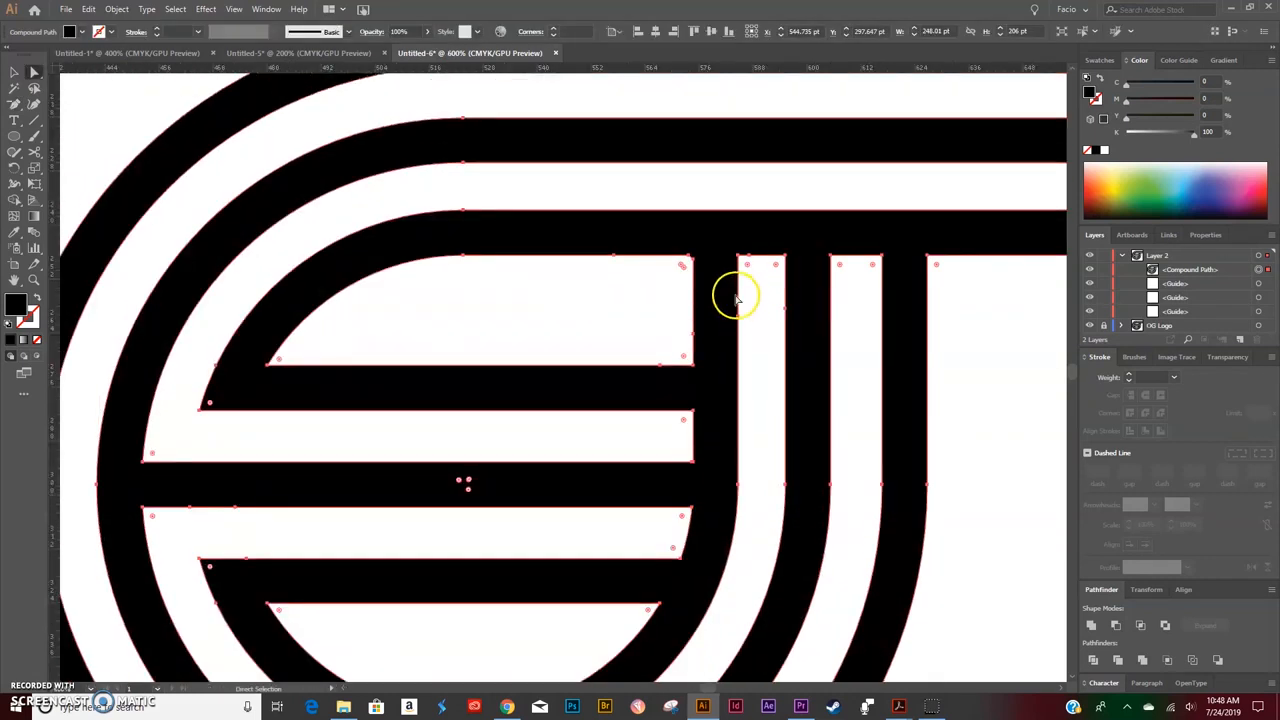
click(692, 258)
key(minus)
click(688, 257)
click(614, 256)
click(693, 334)
click(661, 367)
Step: Delete the extra anchor points atop the inner stem gap and along the white band between the middle and lower crossbars
key(a)
click(629, 382)
key(minus)
click(750, 255)
click(236, 508)
click(190, 508)
click(247, 558)
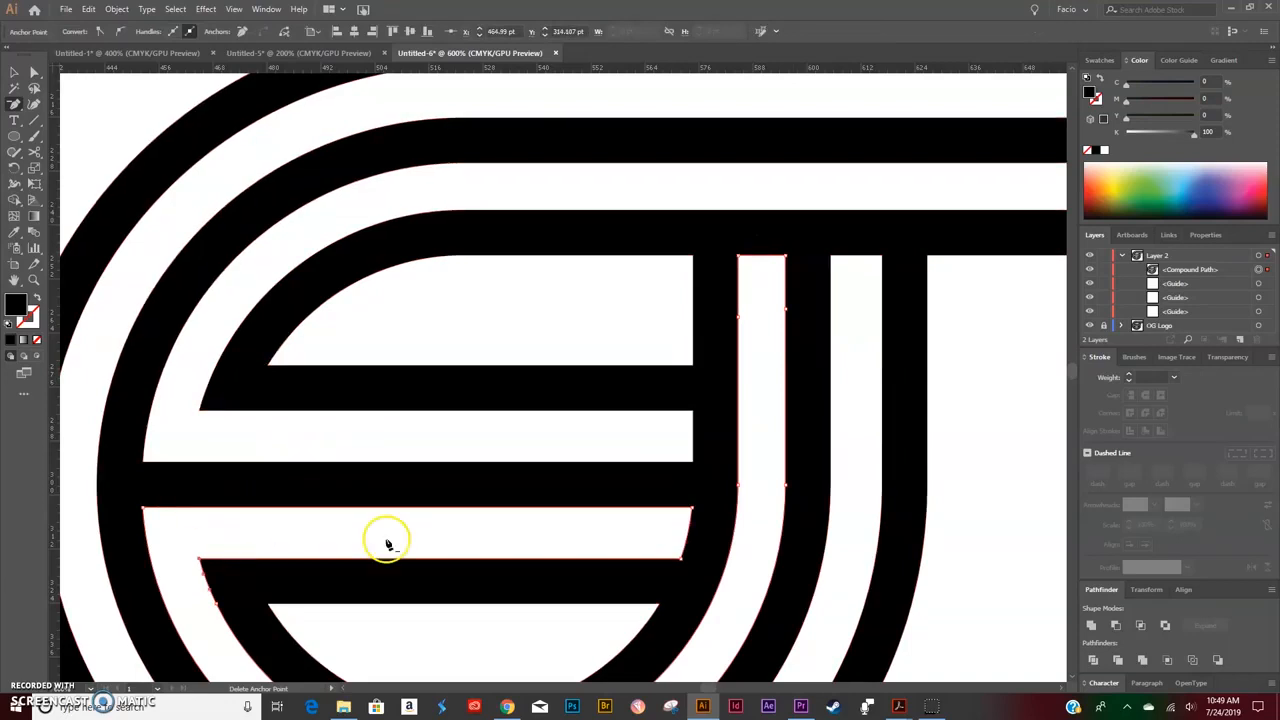
Step: Delete the leftover anchor point on the side of the inner stem gap and select the whole rebuilt logo
key(a)
key(ctrl+minus)
key(ctrl+minus)
key(ctrl+minus)
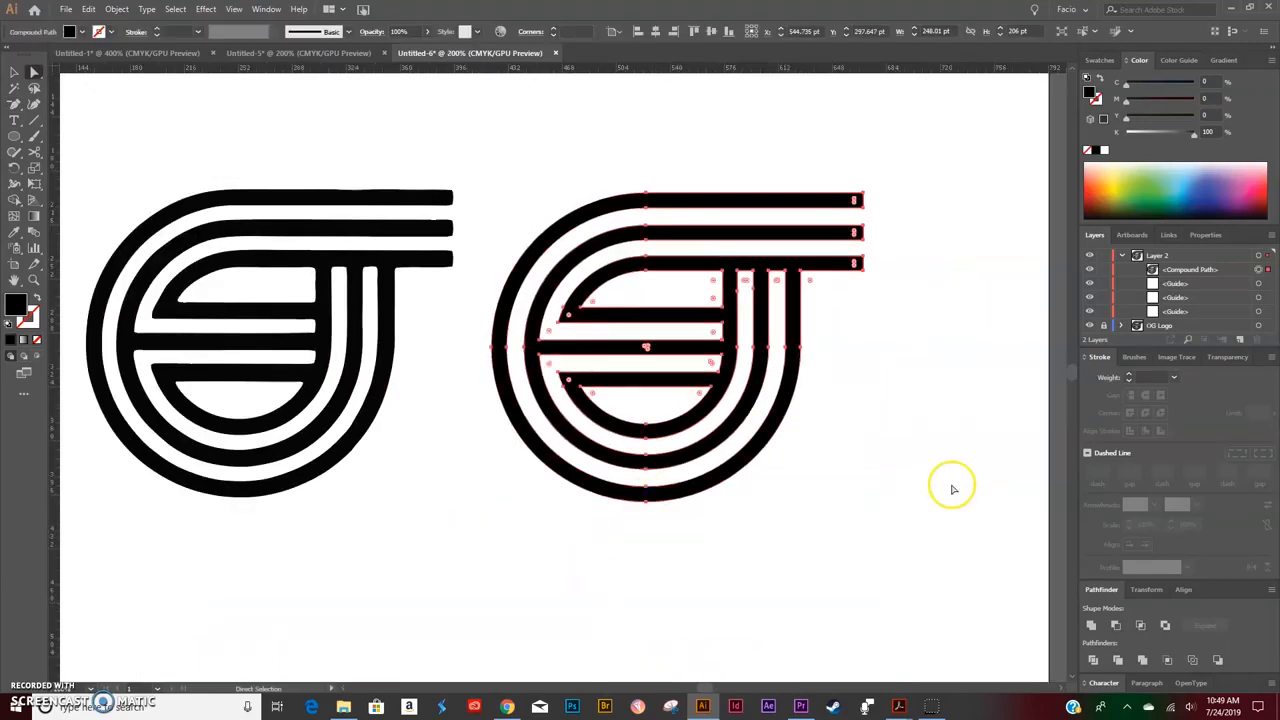
key(minus)
click(753, 290)
key(a)
key(ctrl+a)
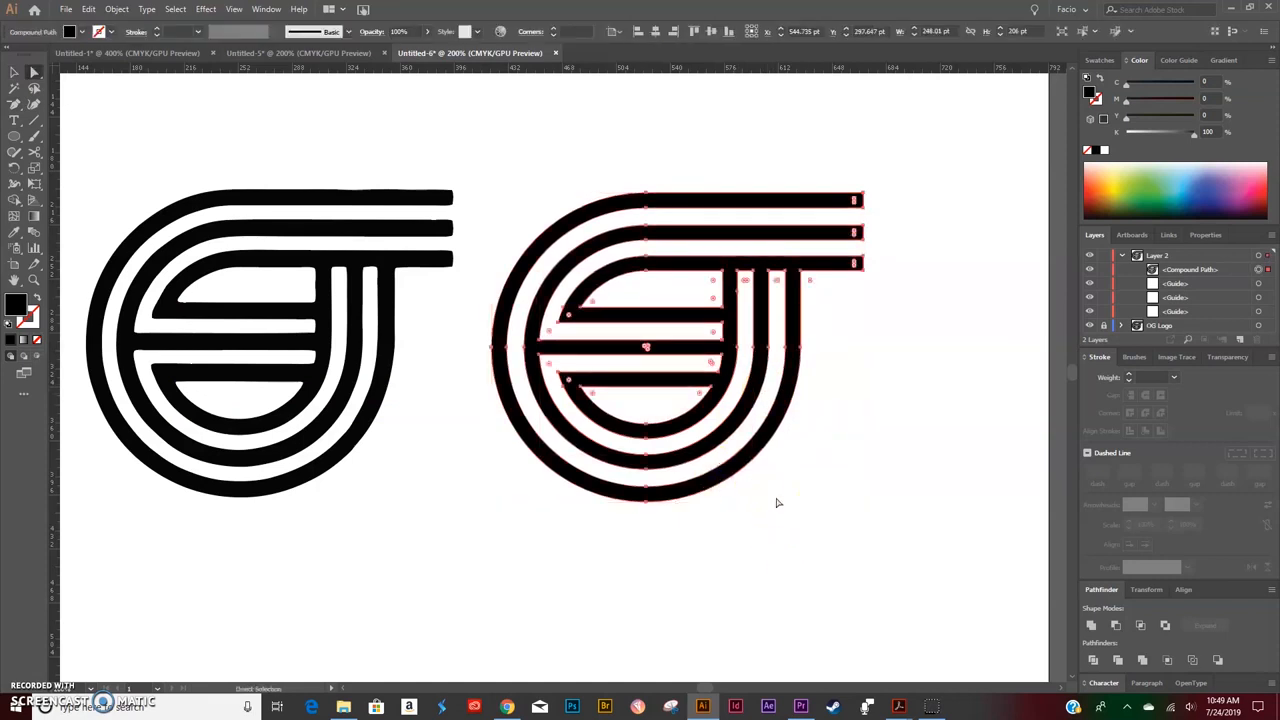